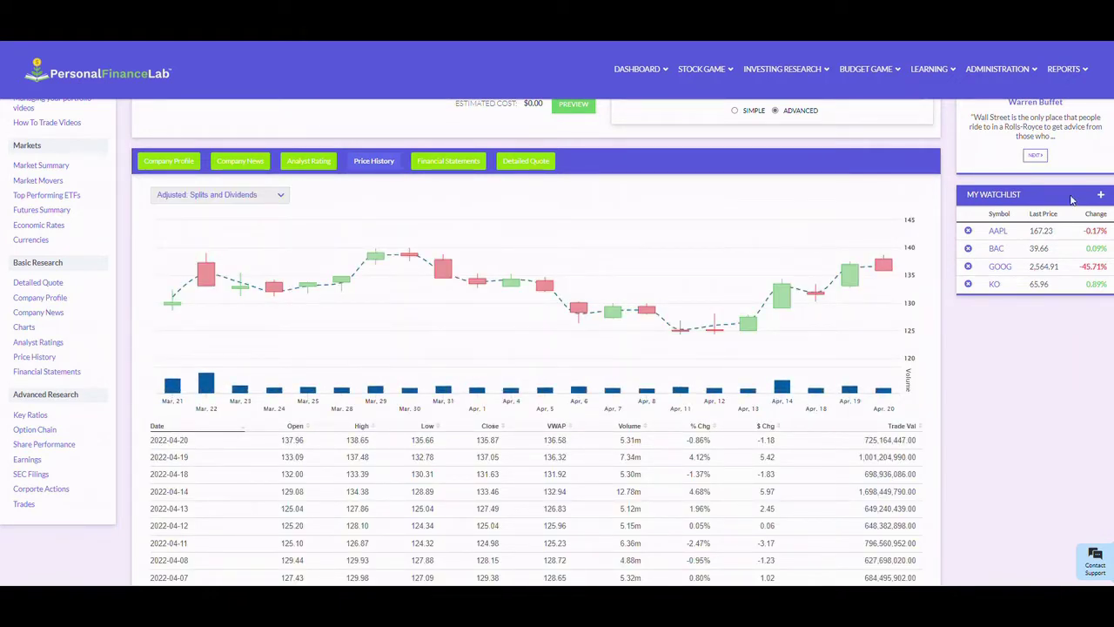
# - Review the recent company news articles for Nike on its quote page
pyautogui.click(241, 160)
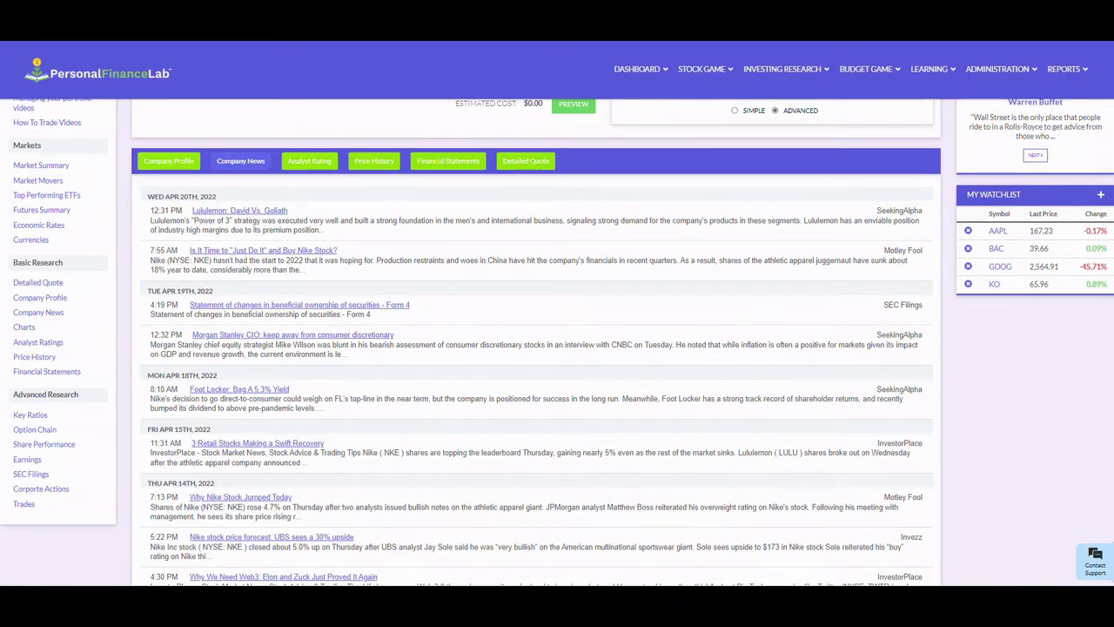
pyautogui.scroll(2, 557, 340)
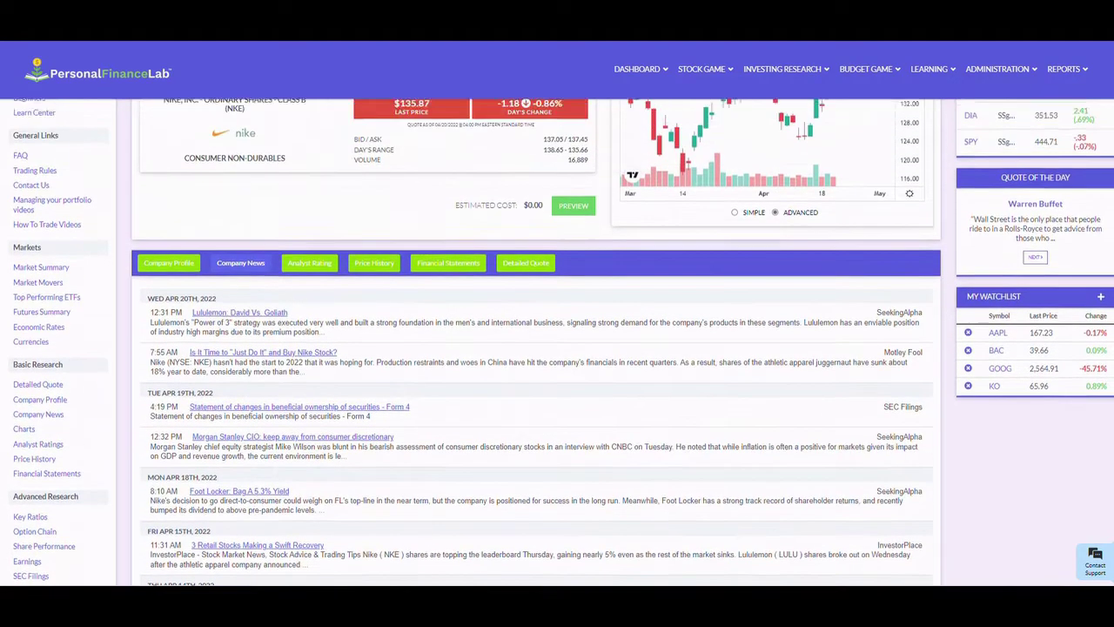
pyautogui.scroll(3, 557, 340)
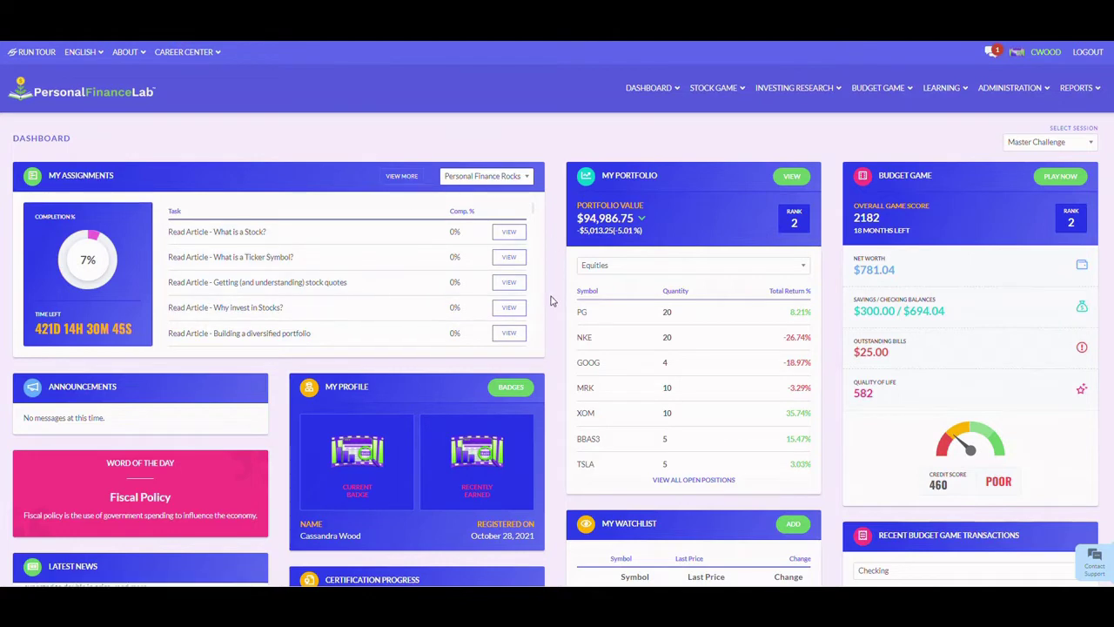
# - Review the assignment choices and the tasks listed for Personal Finance Rocks on the dashboard
pyautogui.click(526, 179)
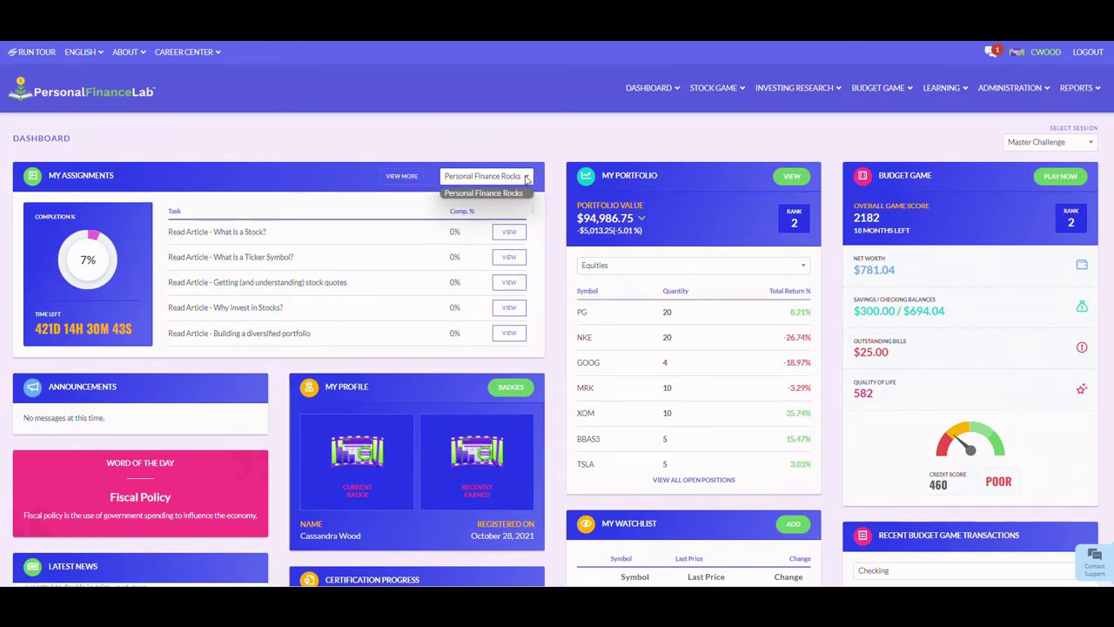
pyautogui.click(543, 145)
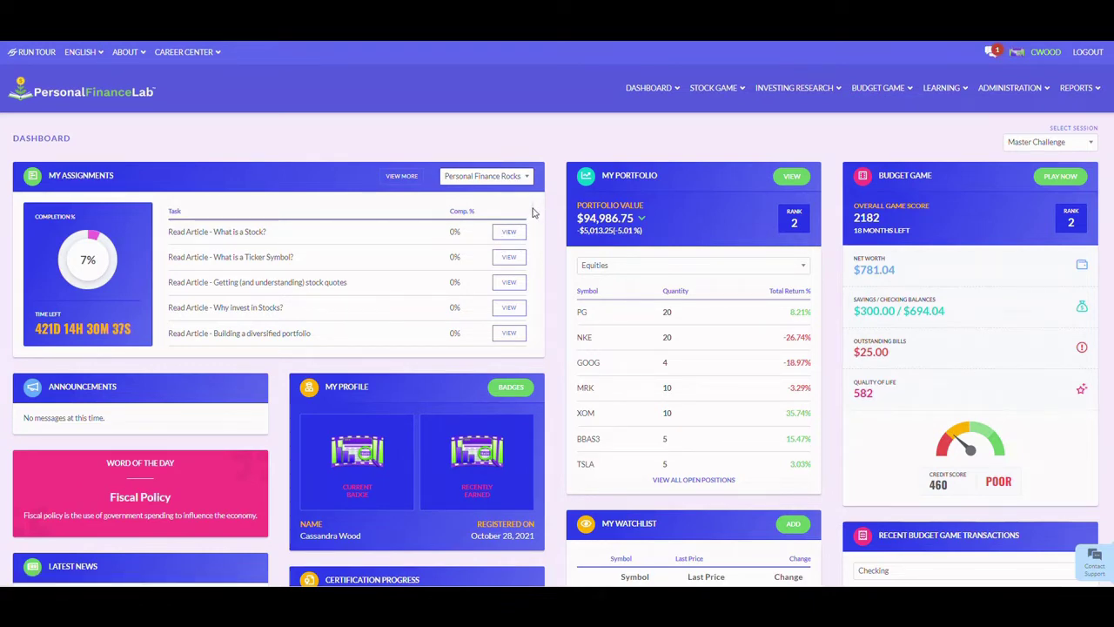
pyautogui.scroll(-10, 535, 211)
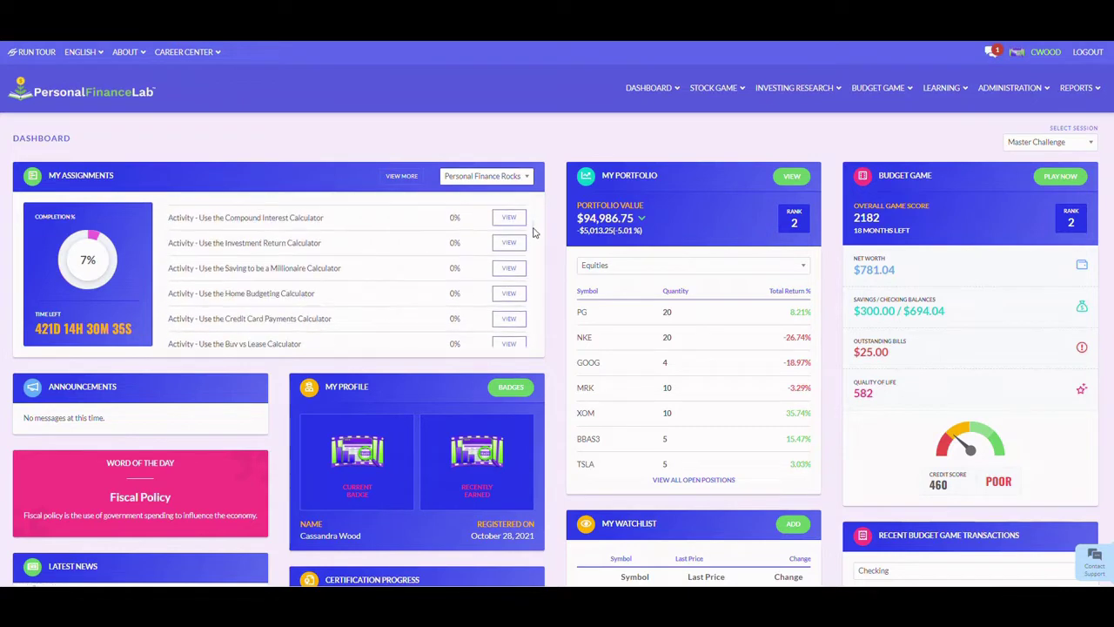
pyautogui.scroll(5, 533, 233)
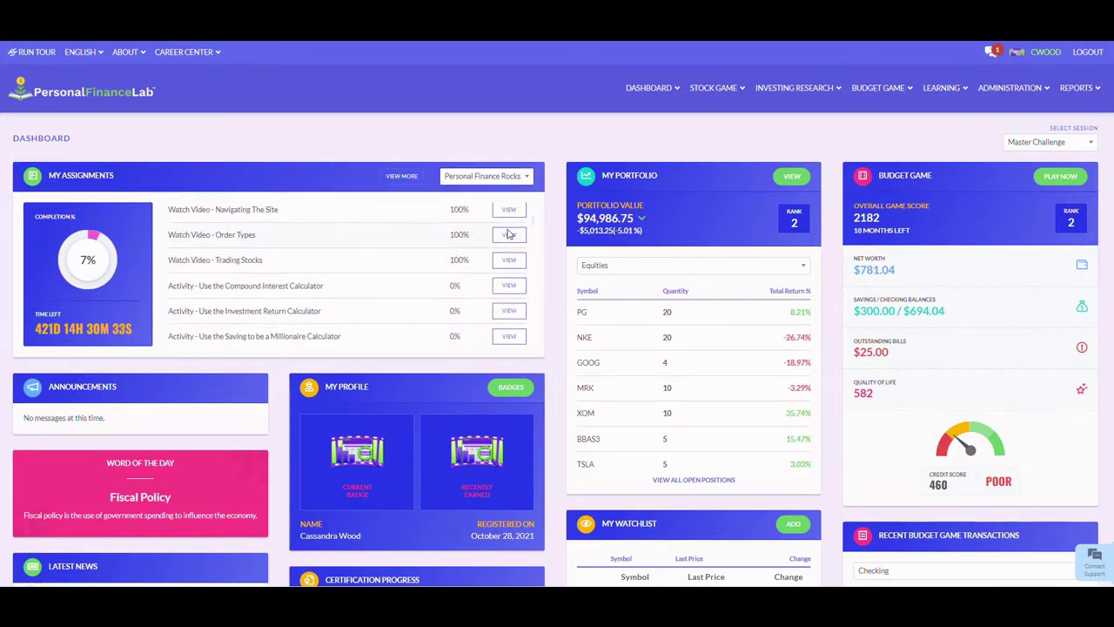
pyautogui.scroll(3, 534, 226)
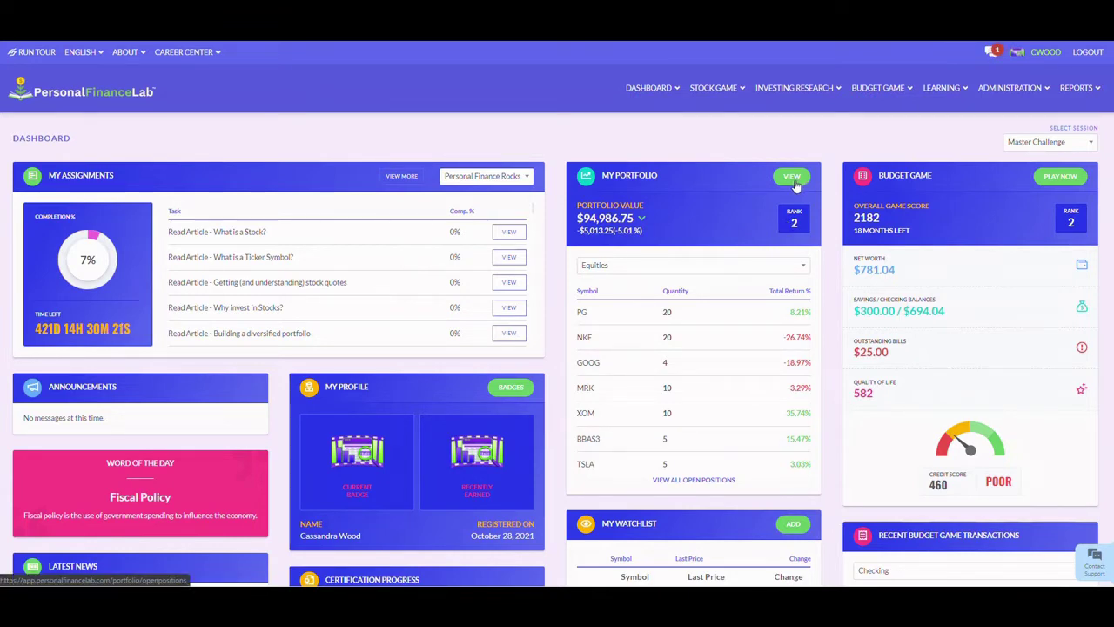
# - Examine the portfolio's available asset types and the remaining dashboard widgets, including the watchlist and recent budget game transactions
pyautogui.click(627, 265)
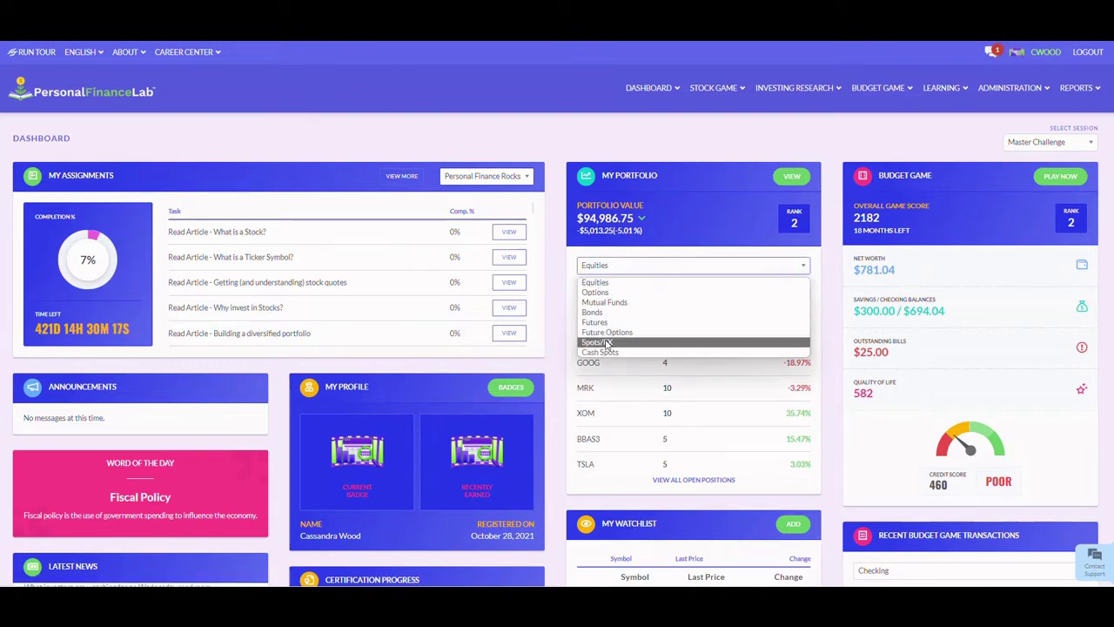
pyautogui.click(827, 253)
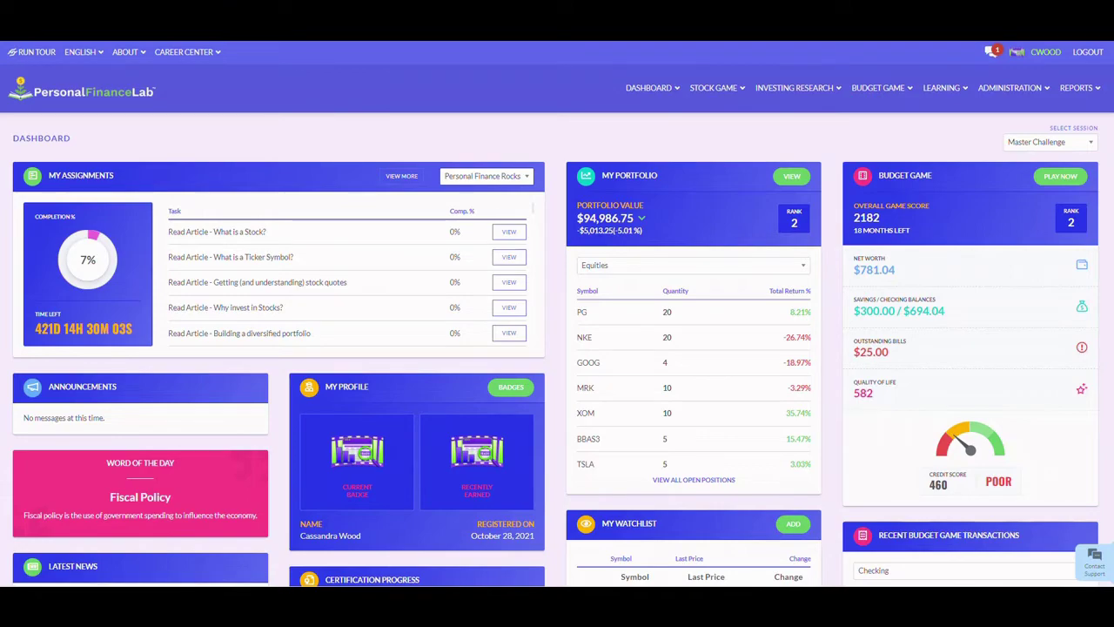
pyautogui.scroll(-1, 557, 314)
pyautogui.scroll(-2, 92, 213)
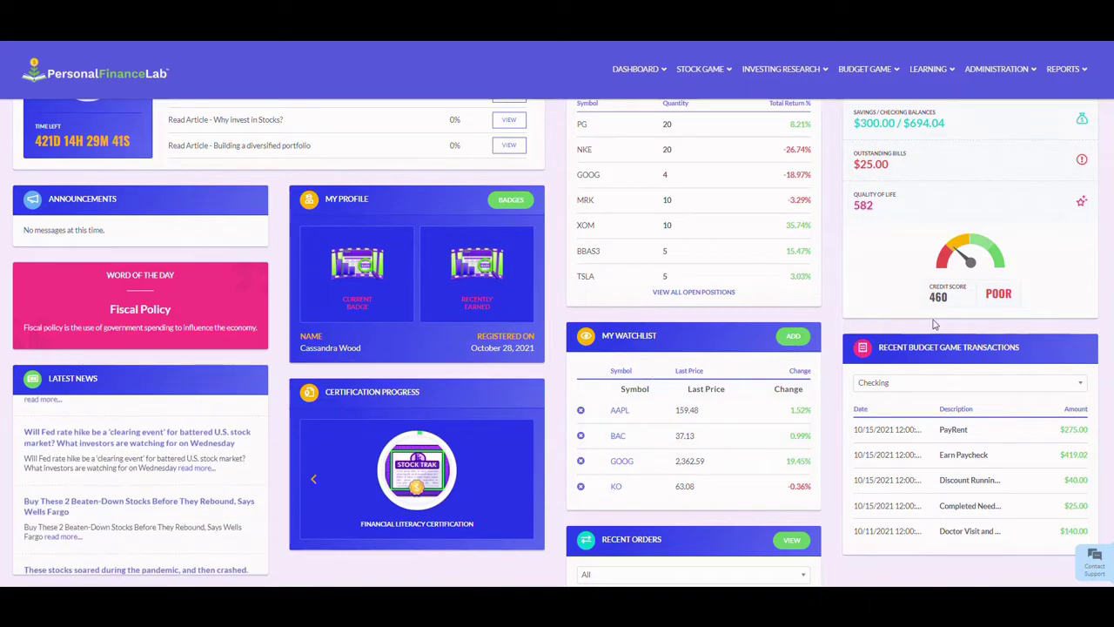
pyautogui.scroll(-1, 1049, 328)
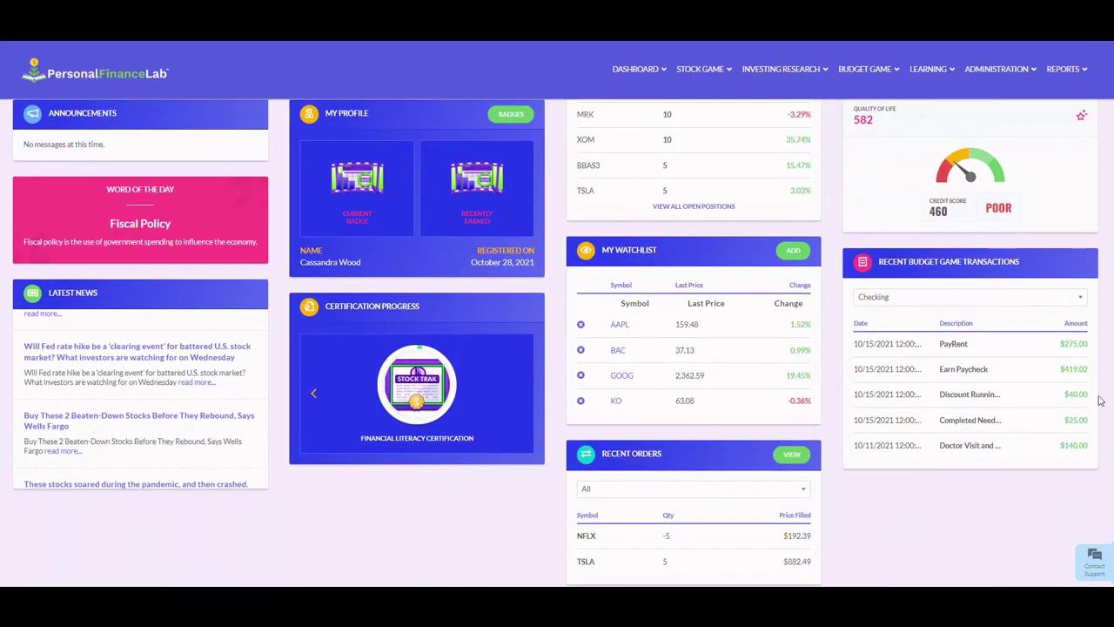
pyautogui.scroll(3, 557, 313)
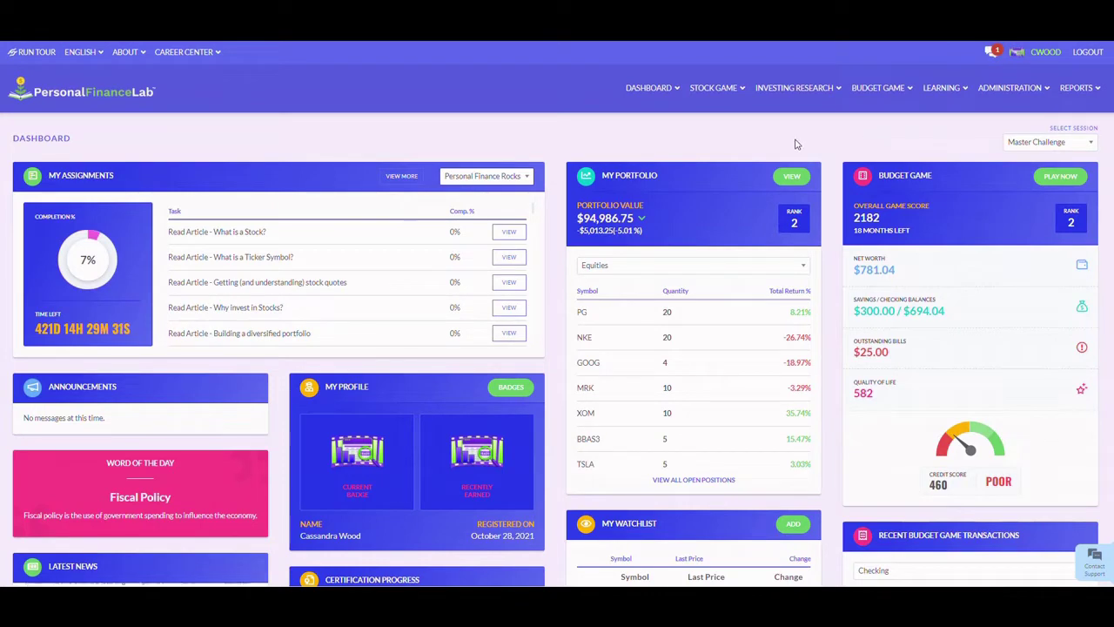
# - Examine the pages offered under Dashboard, Stock Game, Investing Research, Budget Game, Learning, Administration and Reports
pyautogui.click(656, 93)
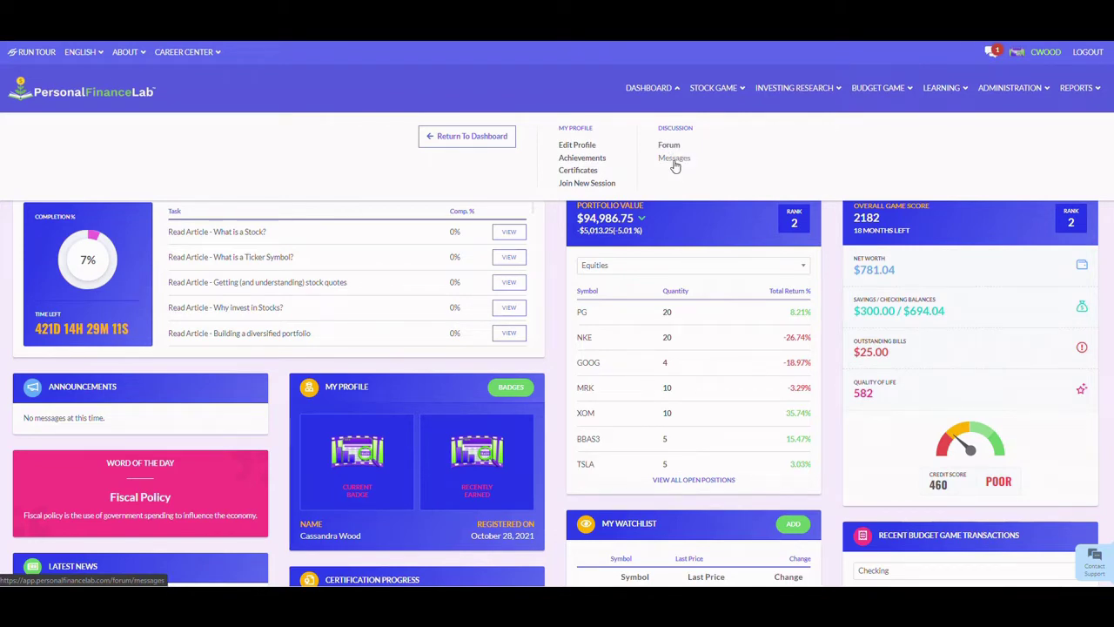
pyautogui.click(726, 92)
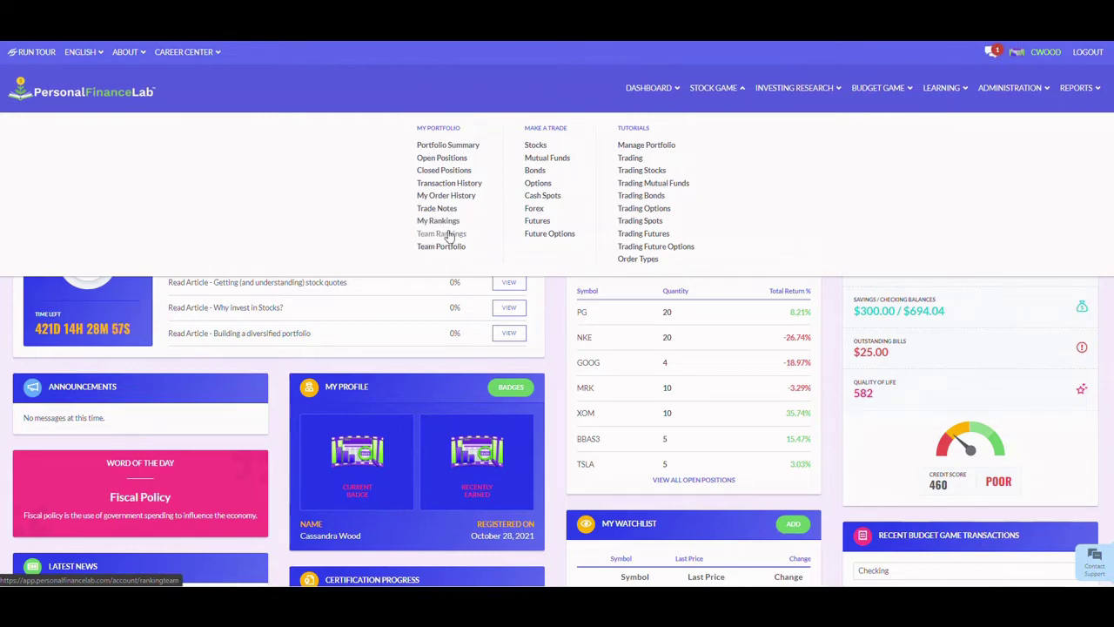
pyautogui.click(548, 142)
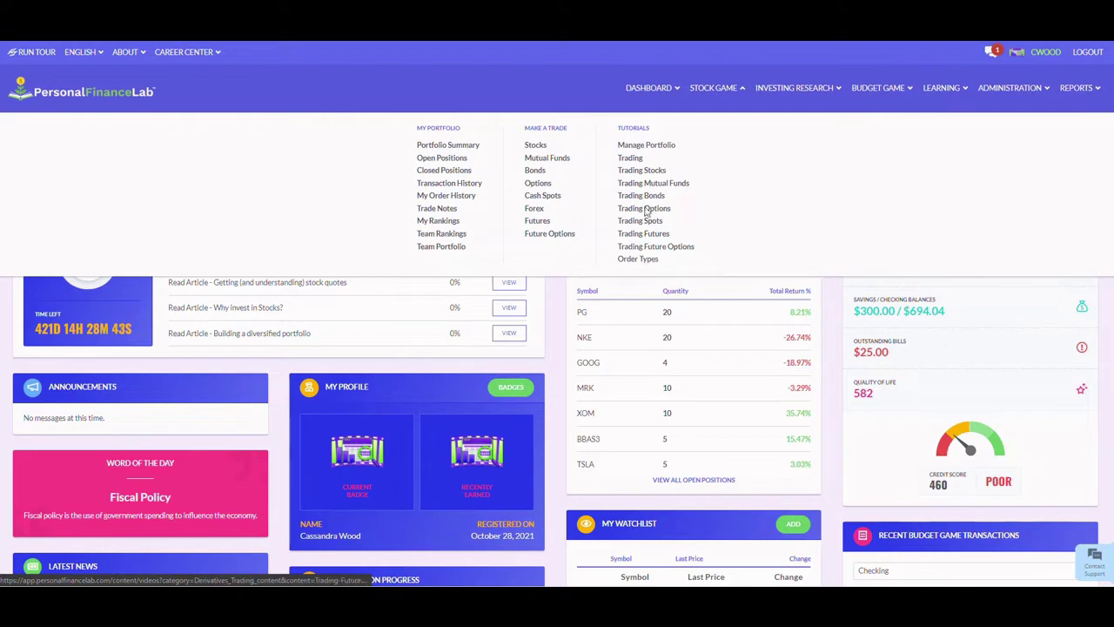
pyautogui.click(801, 89)
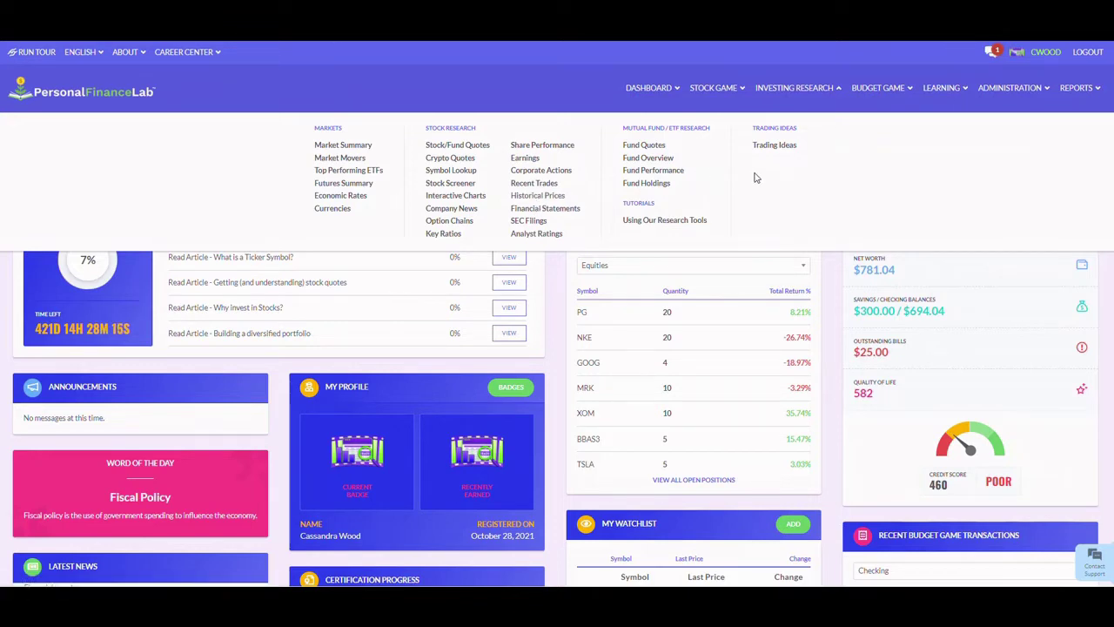
pyautogui.click(778, 145)
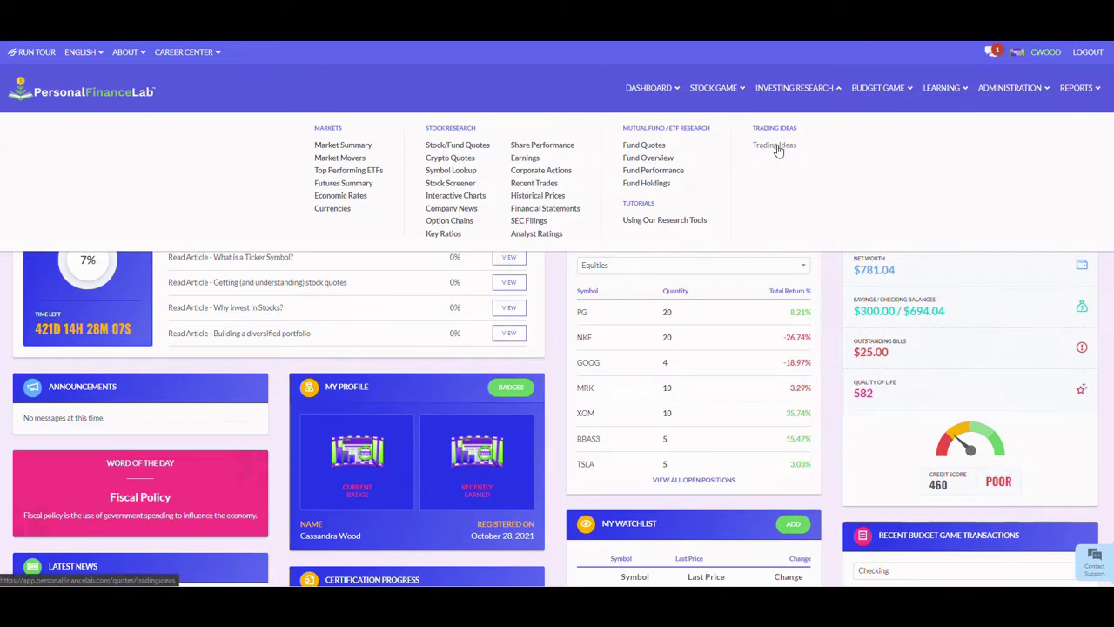
pyautogui.moveTo(889, 95)
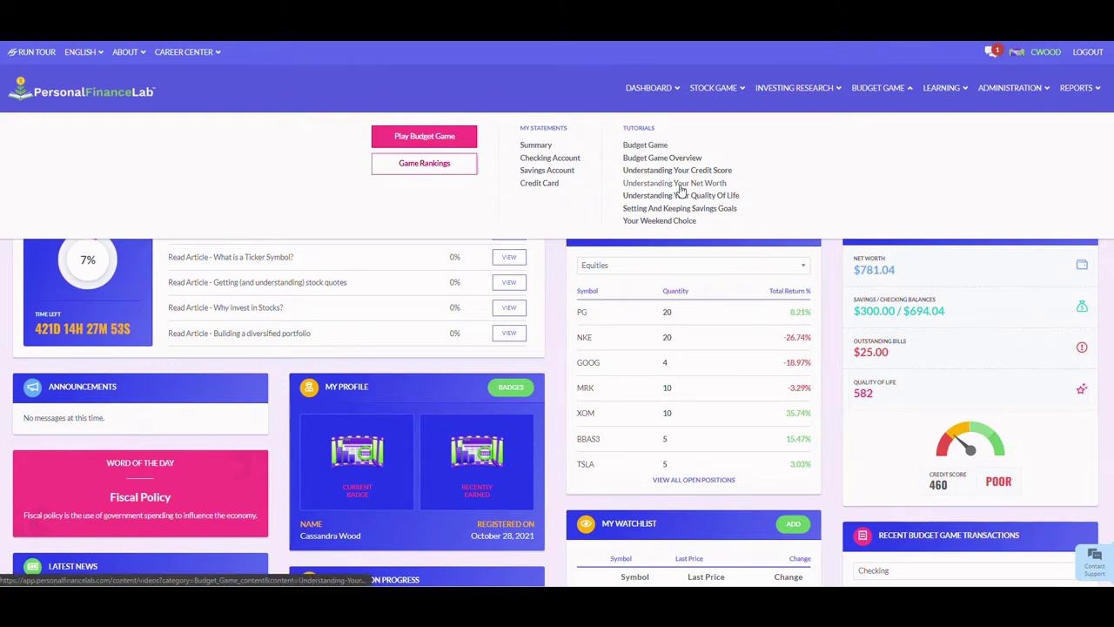
pyautogui.moveTo(948, 96)
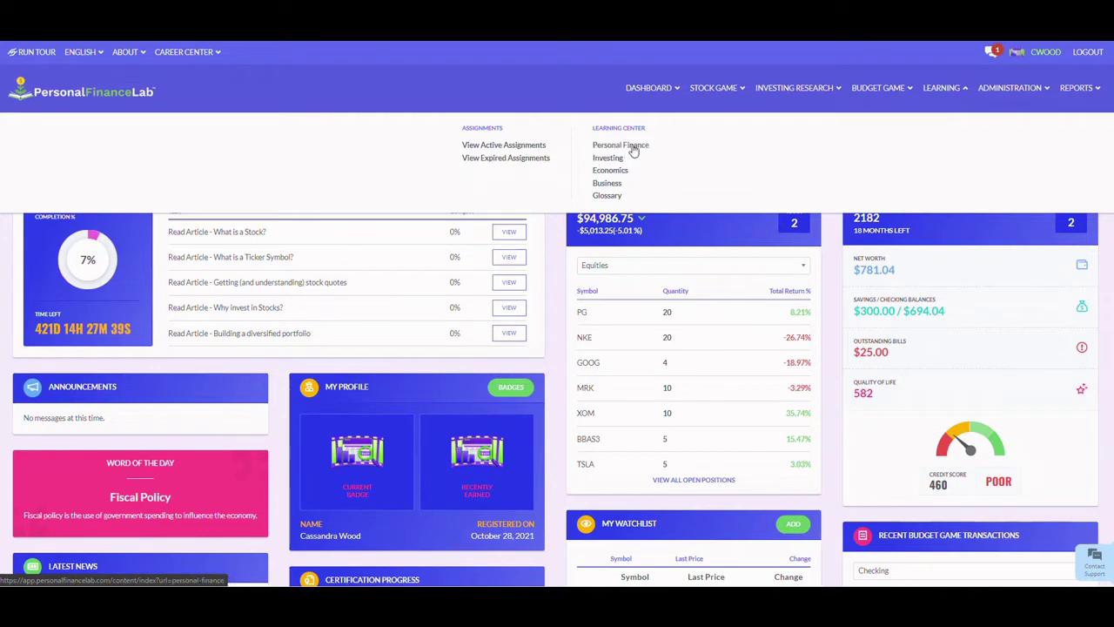
pyautogui.click(1011, 94)
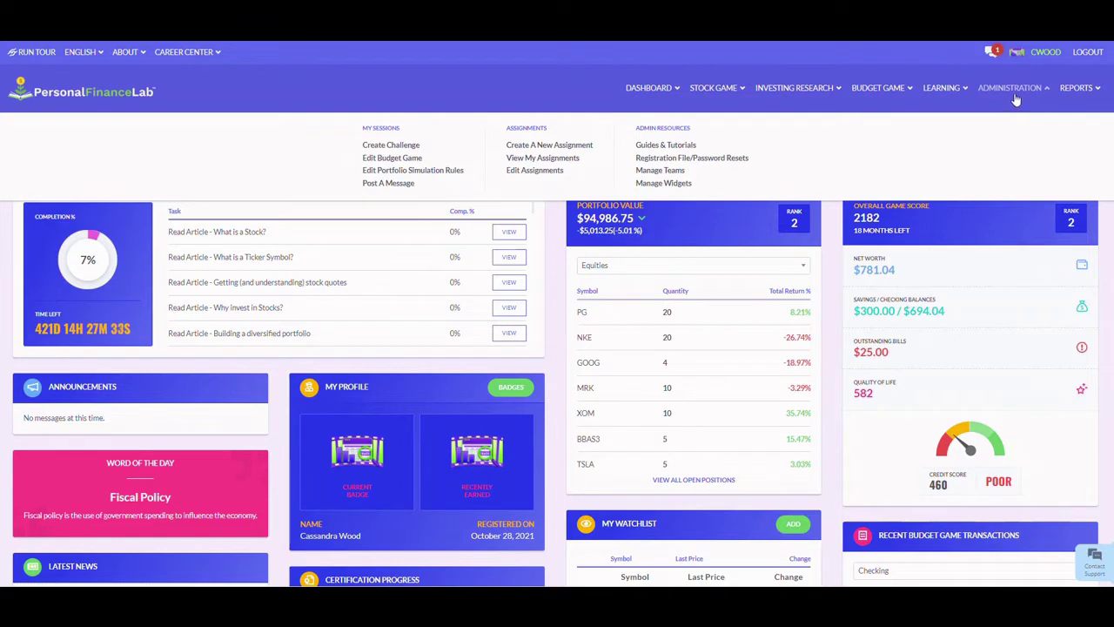
pyautogui.moveTo(1075, 101)
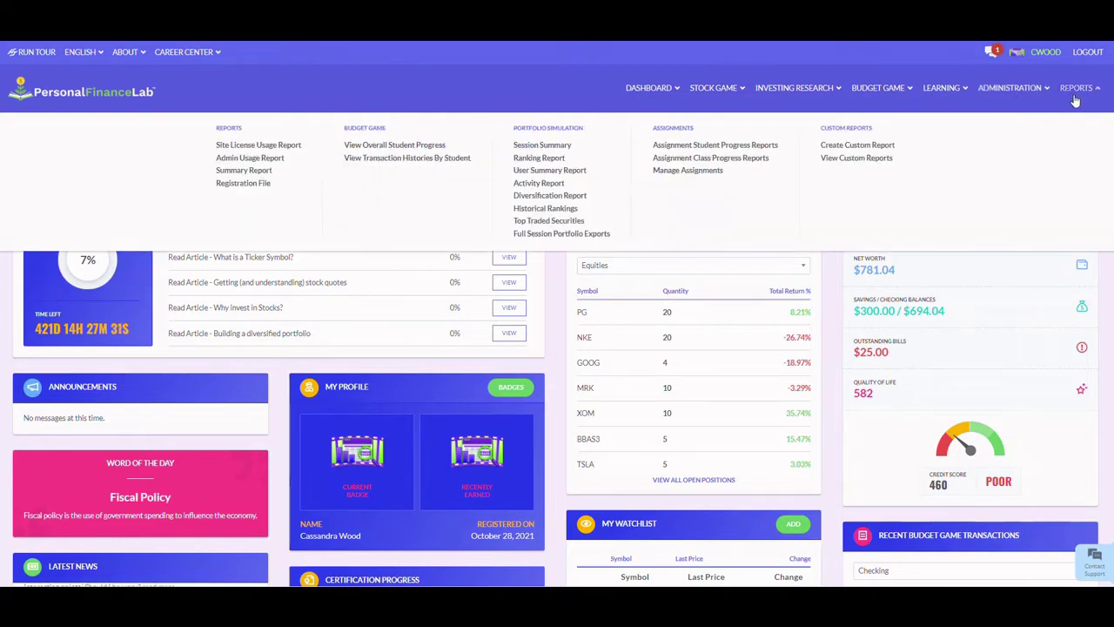
# - Start creating a new challenge and go through its name, description and estimated participants fields
pyautogui.moveTo(1027, 101)
pyautogui.click(1019, 91)
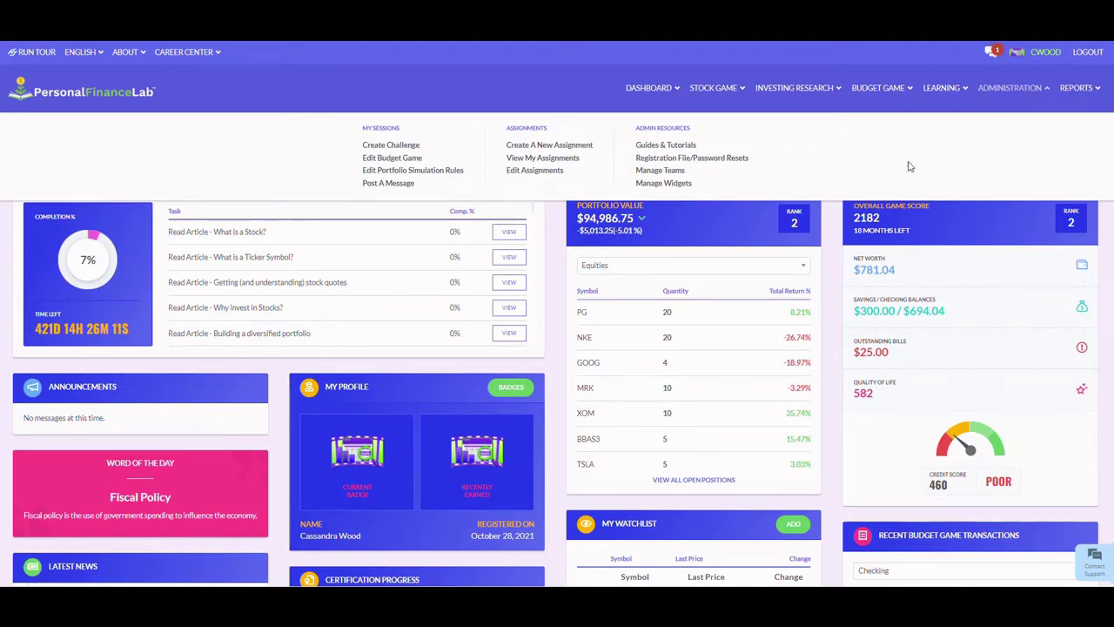
pyautogui.click(391, 145)
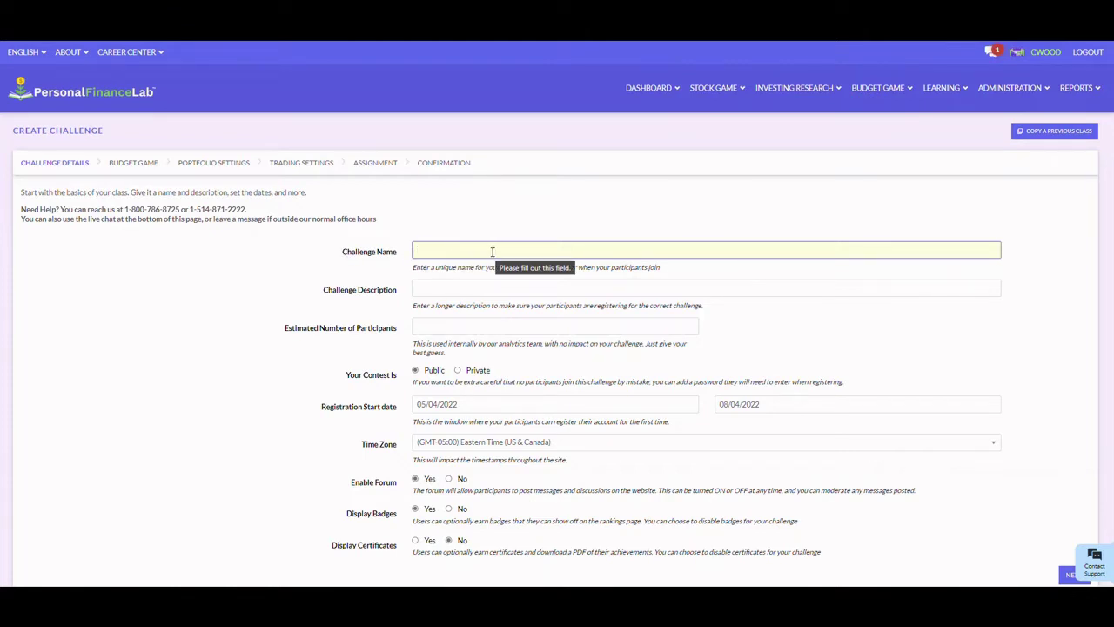
pyautogui.click(442, 289)
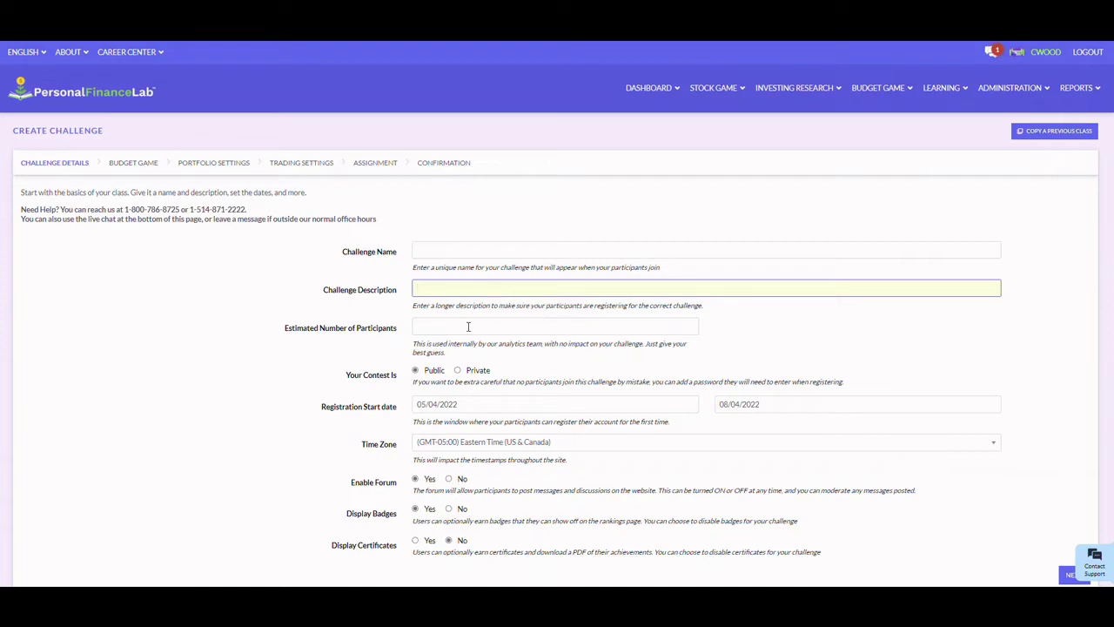
pyautogui.click(467, 326)
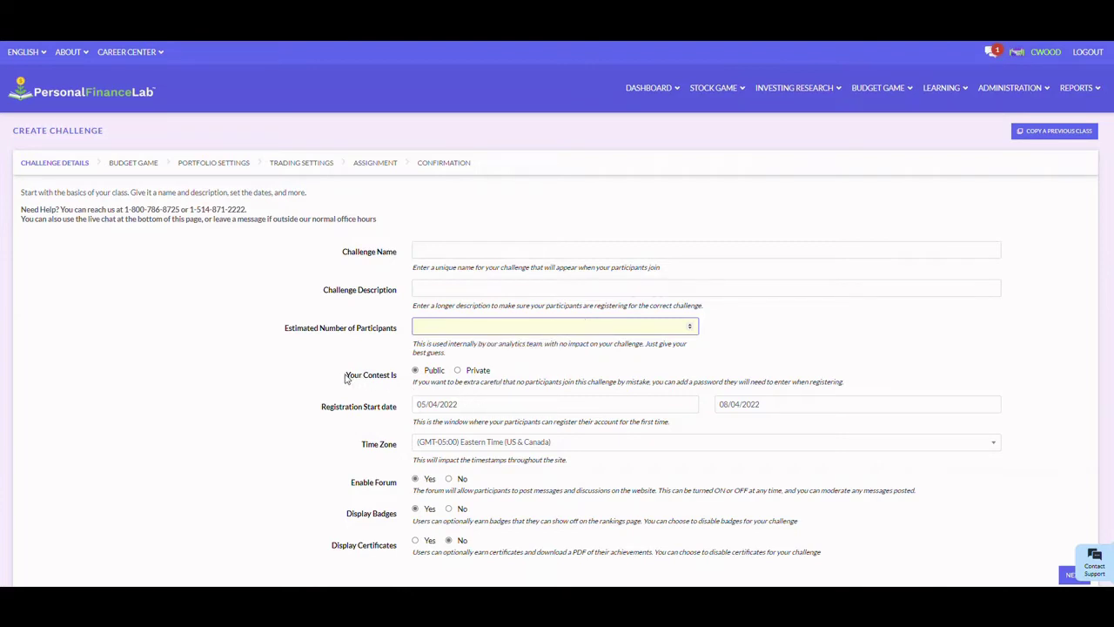
# - Examine the private contest option, the registration end date calendar and the time zone choices, keeping the contest public
pyautogui.click(457, 371)
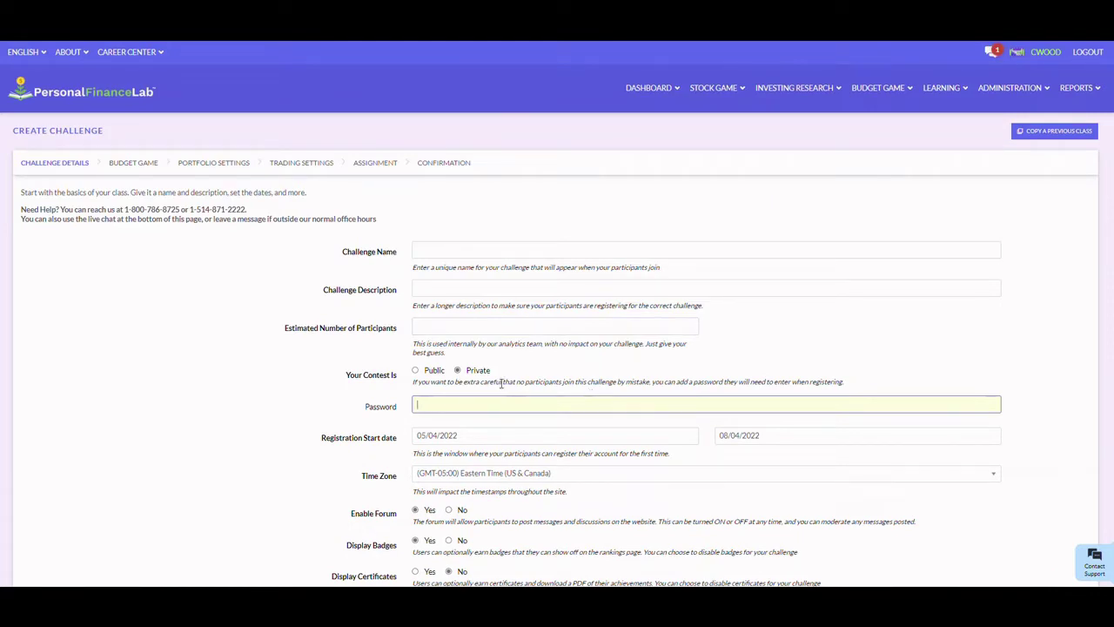
pyautogui.click(415, 371)
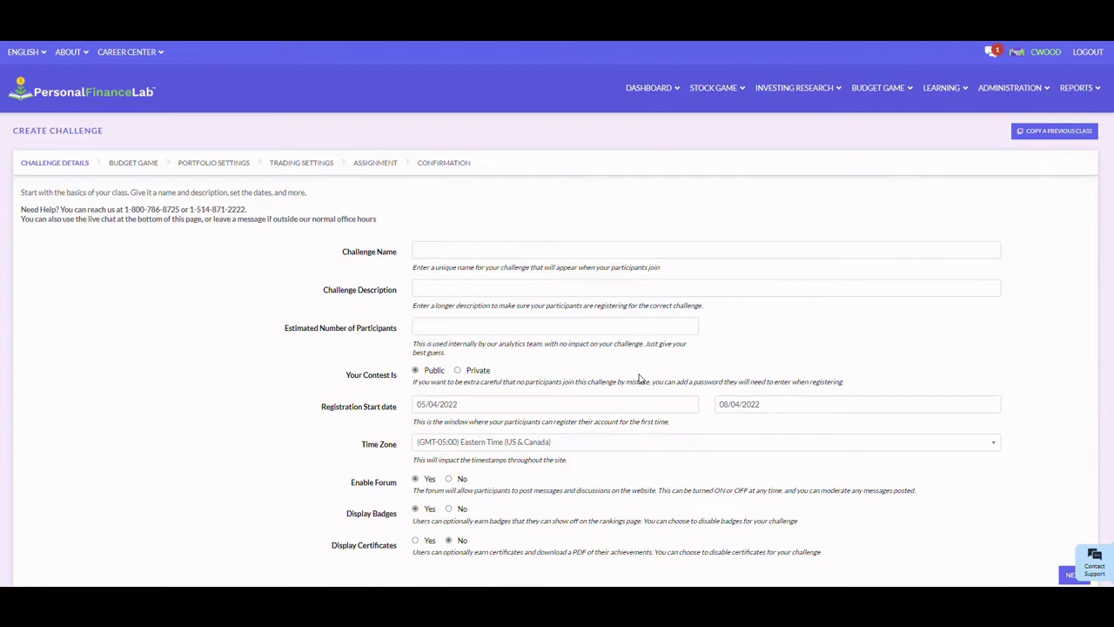
pyautogui.scroll(-2, 638, 376)
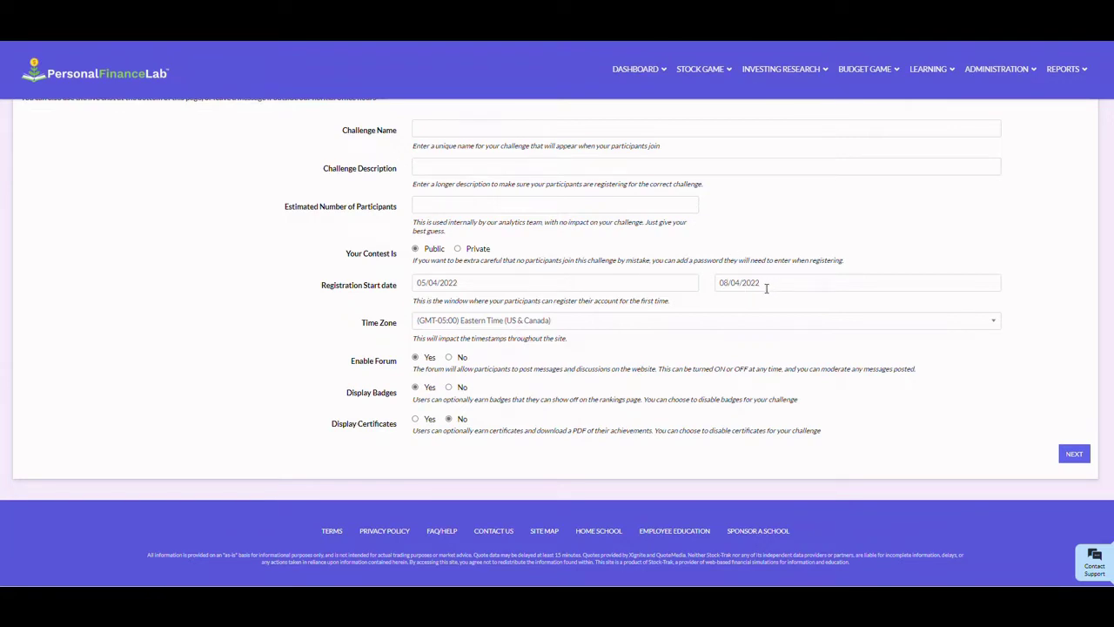
pyautogui.click(724, 283)
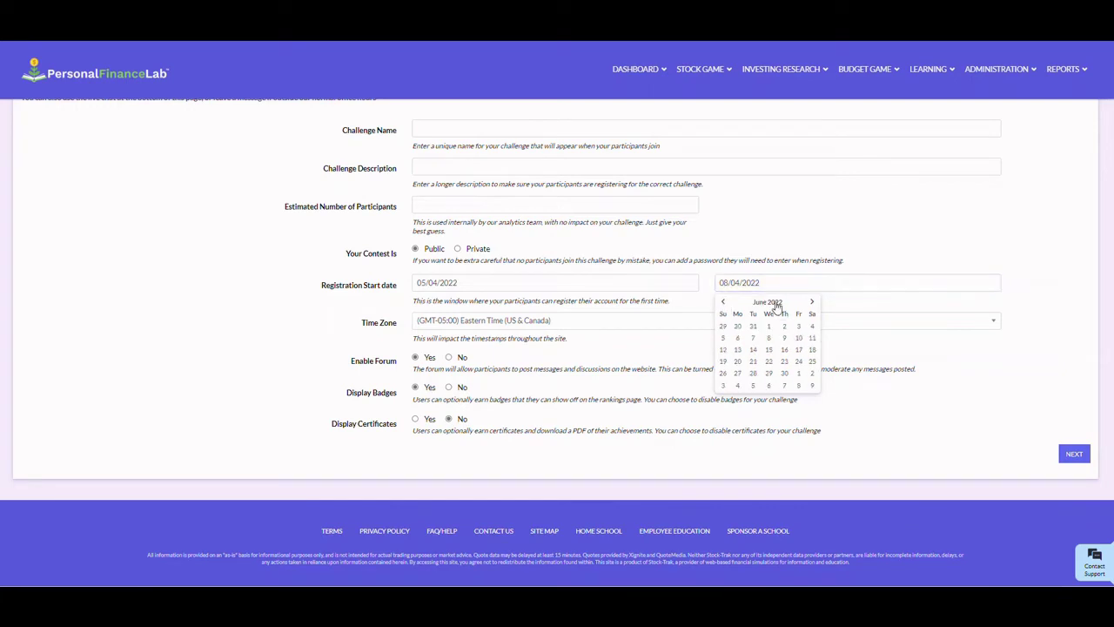
pyautogui.click(836, 306)
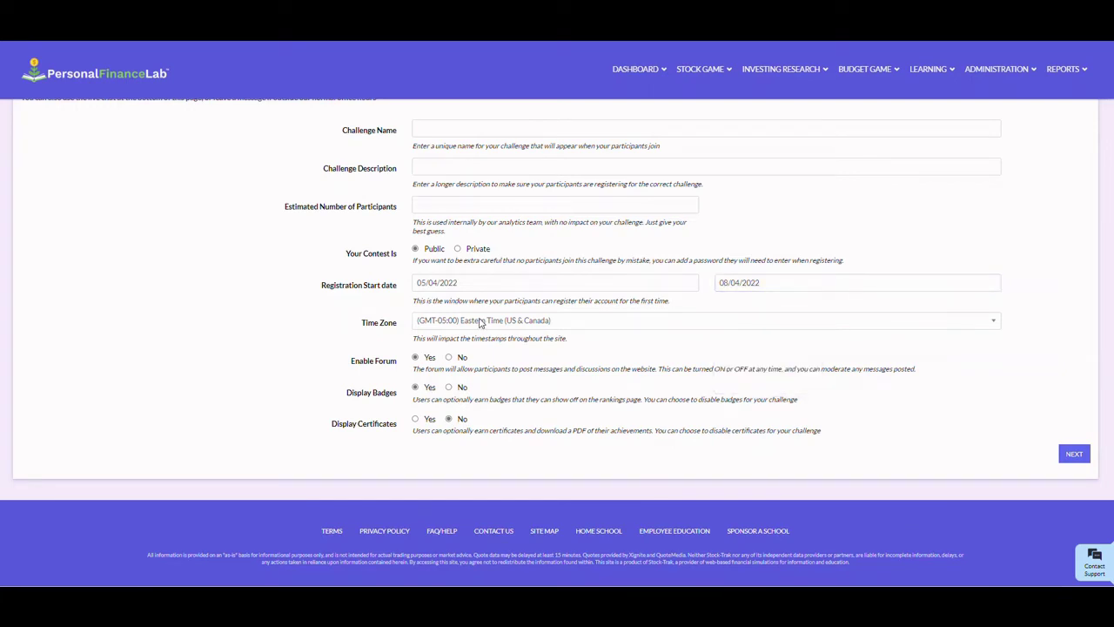
pyautogui.click(479, 320)
pyautogui.click(313, 326)
# - Display the Investing101 – Beginner's Investing and Financial Literacy Certification certificates, and continue to the budget game settings
pyautogui.click(416, 419)
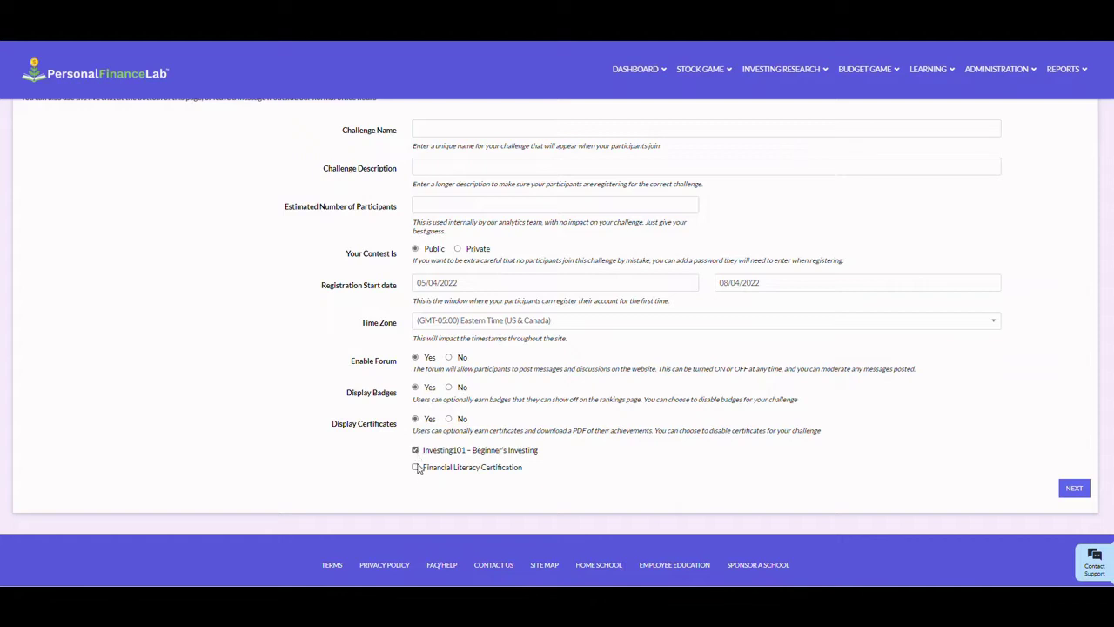
pyautogui.click(416, 467)
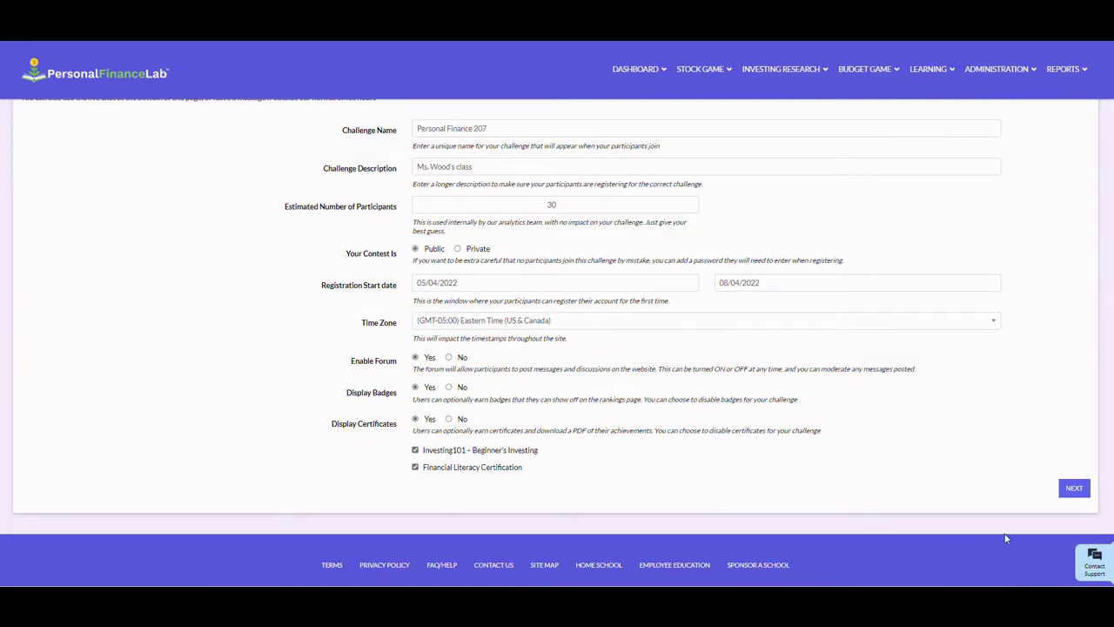
pyautogui.click(1076, 490)
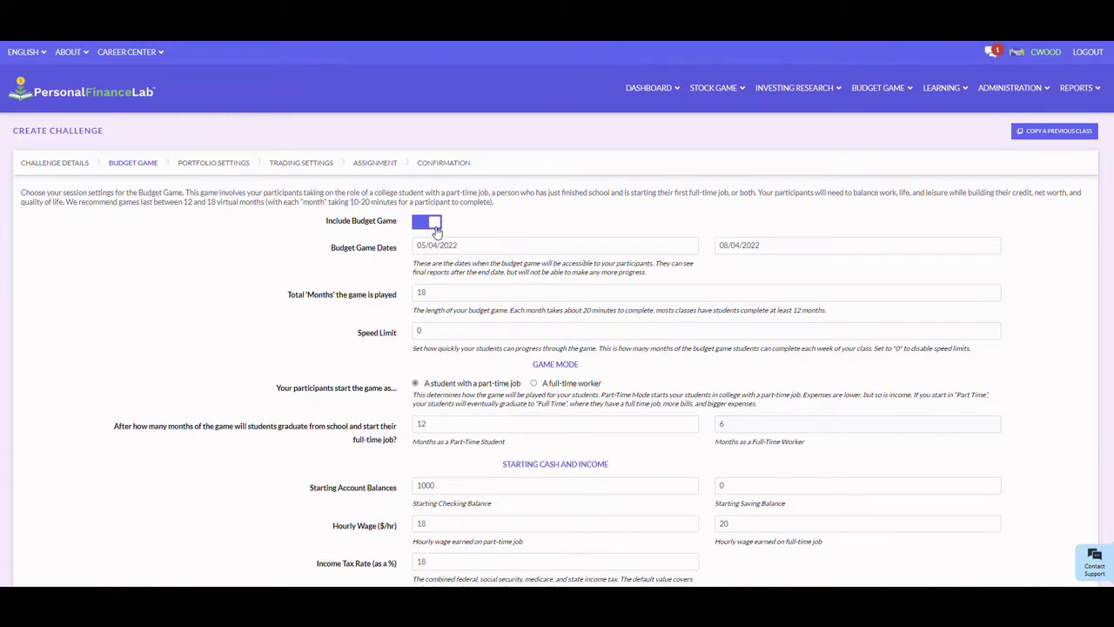
# - Exclude the budget game from the new challenge
pyautogui.click(435, 225)
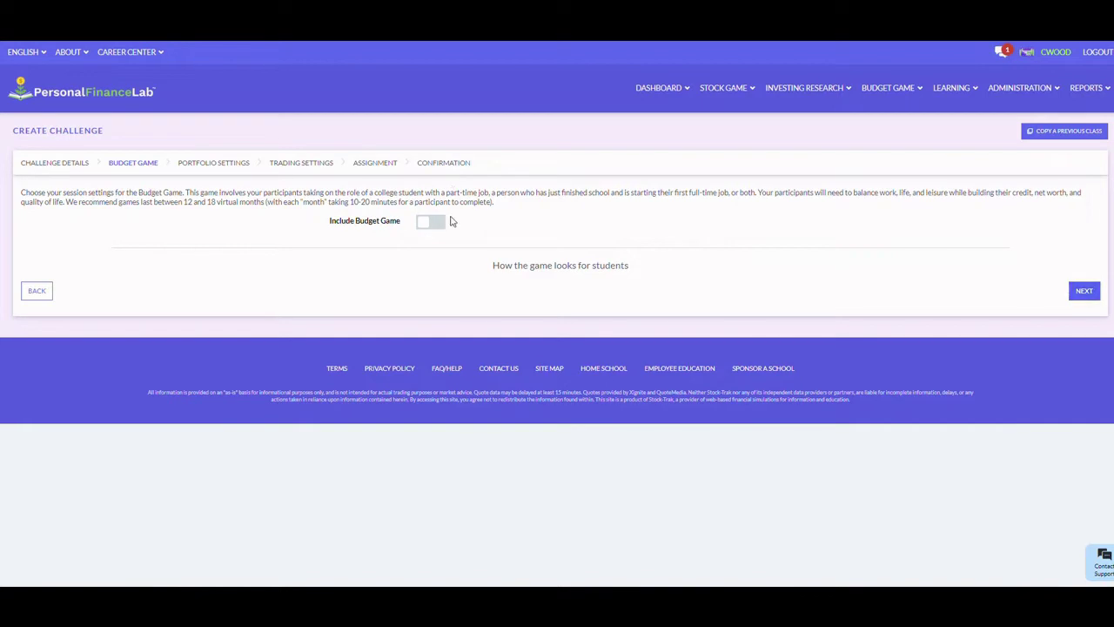
# - Include the budget game in the challenge with a start date of 05/04/2022, and go to its total months field
pyautogui.click(422, 226)
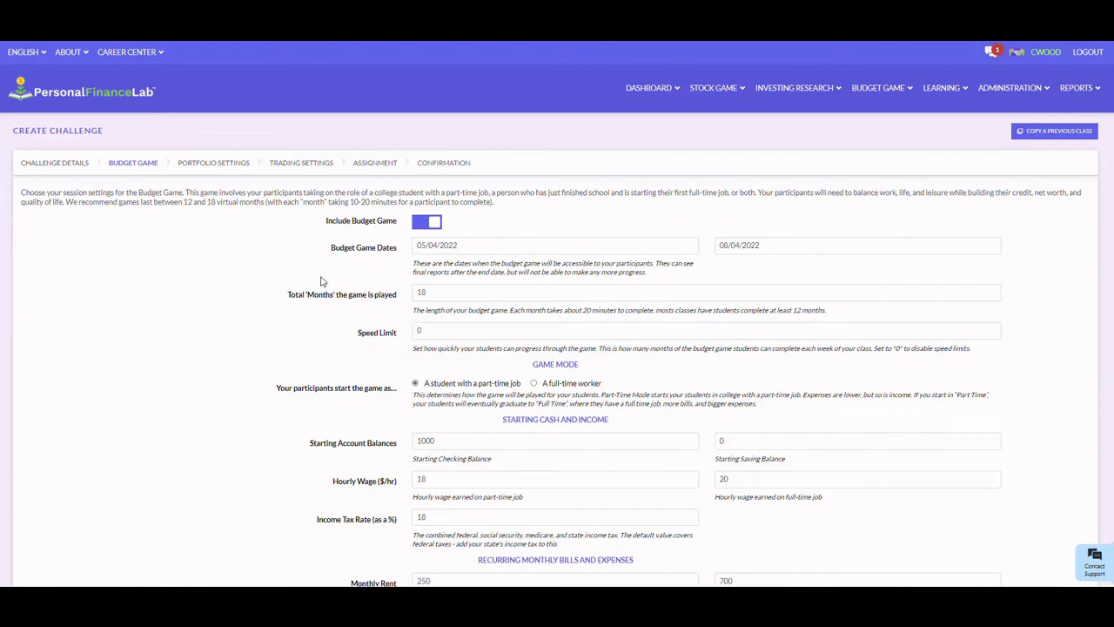
pyautogui.click(462, 247)
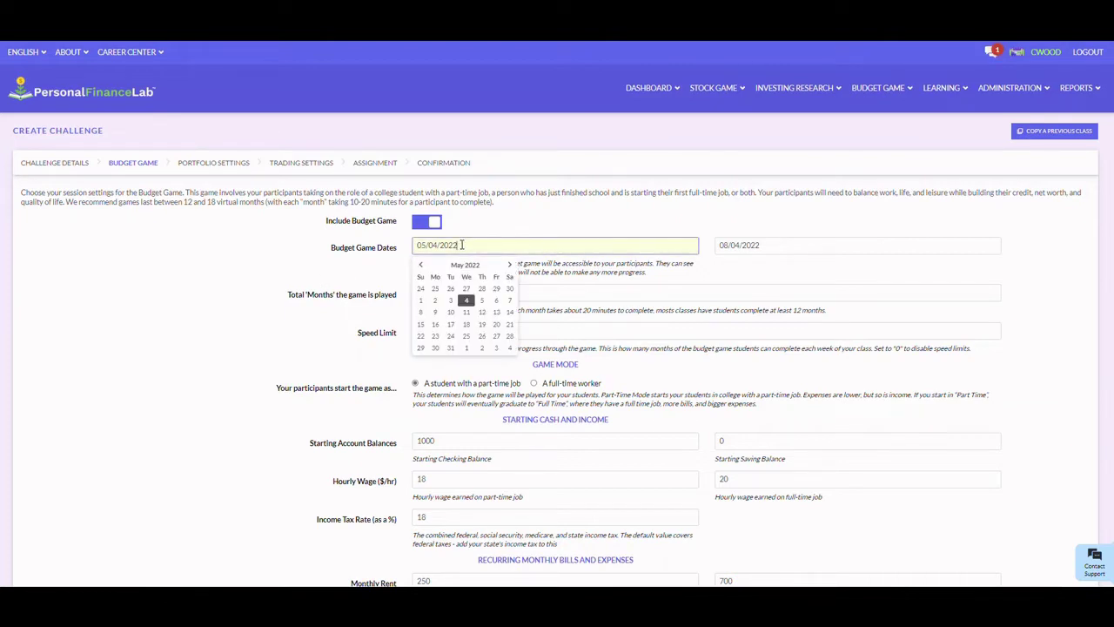
pyautogui.click(465, 300)
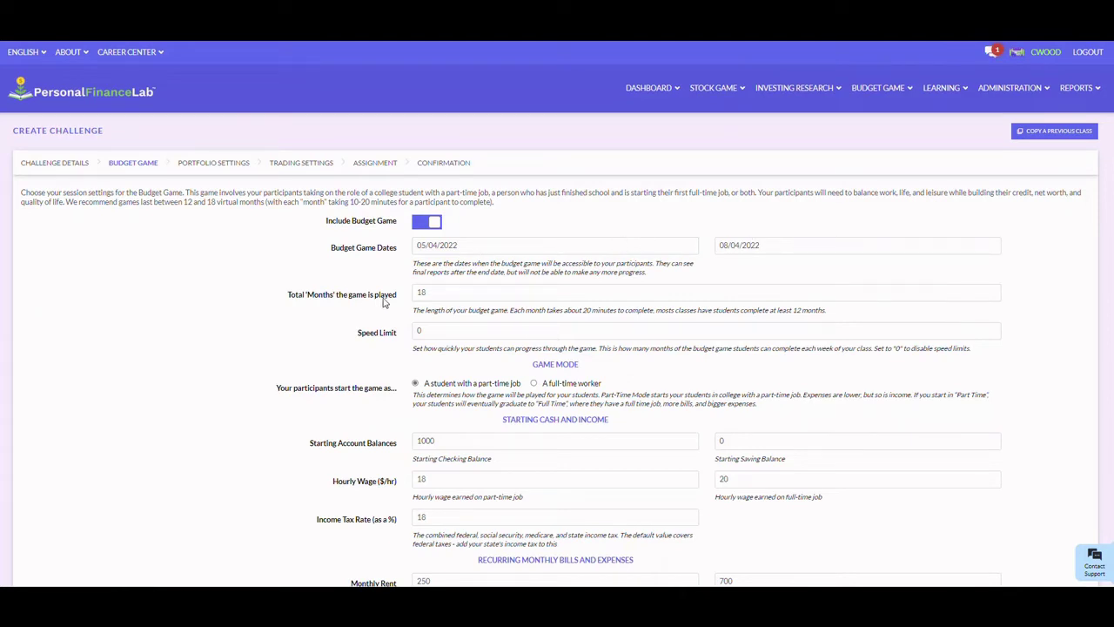
pyautogui.click(450, 293)
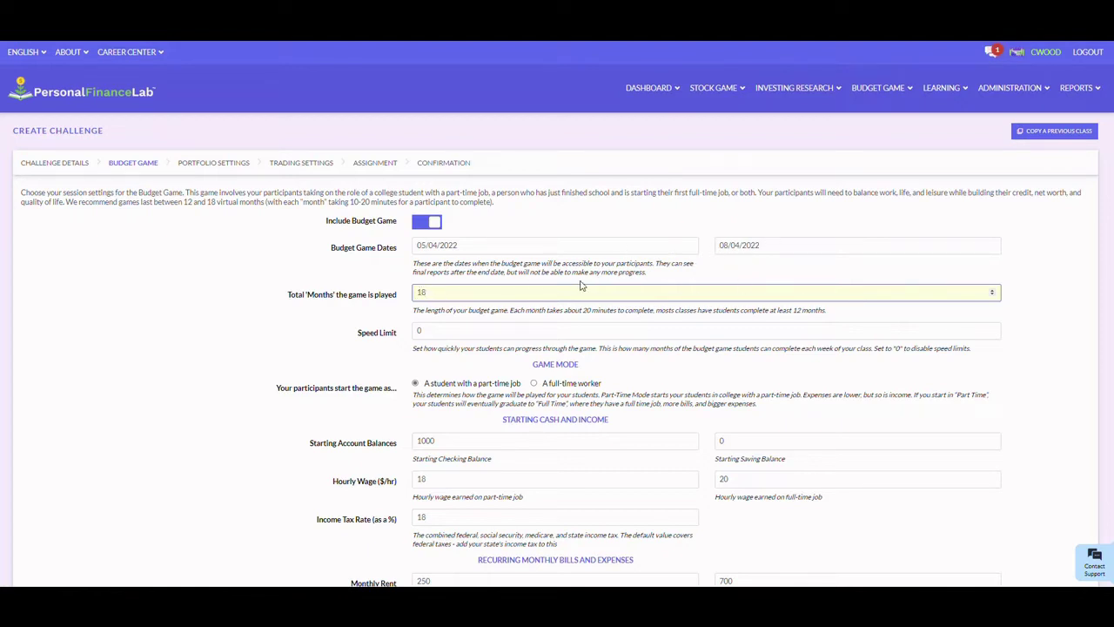
# - Try a budget game speed limit of 1, and set it back to 0
pyautogui.click(439, 329)
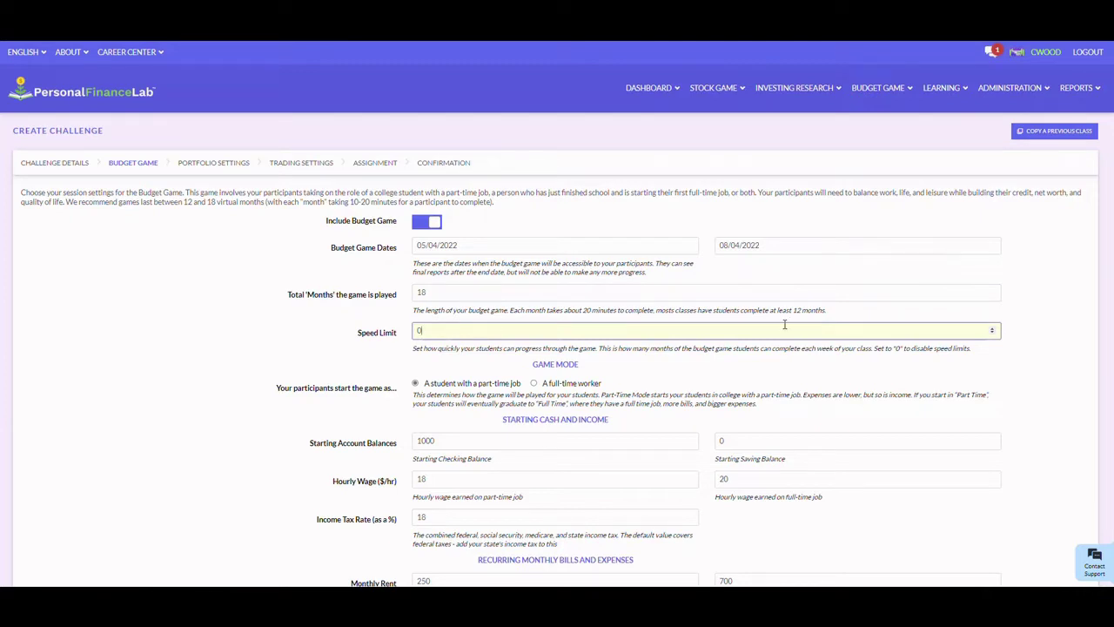
pyautogui.click(993, 327)
pyautogui.moveTo(424, 330); pyautogui.dragTo(403, 335)
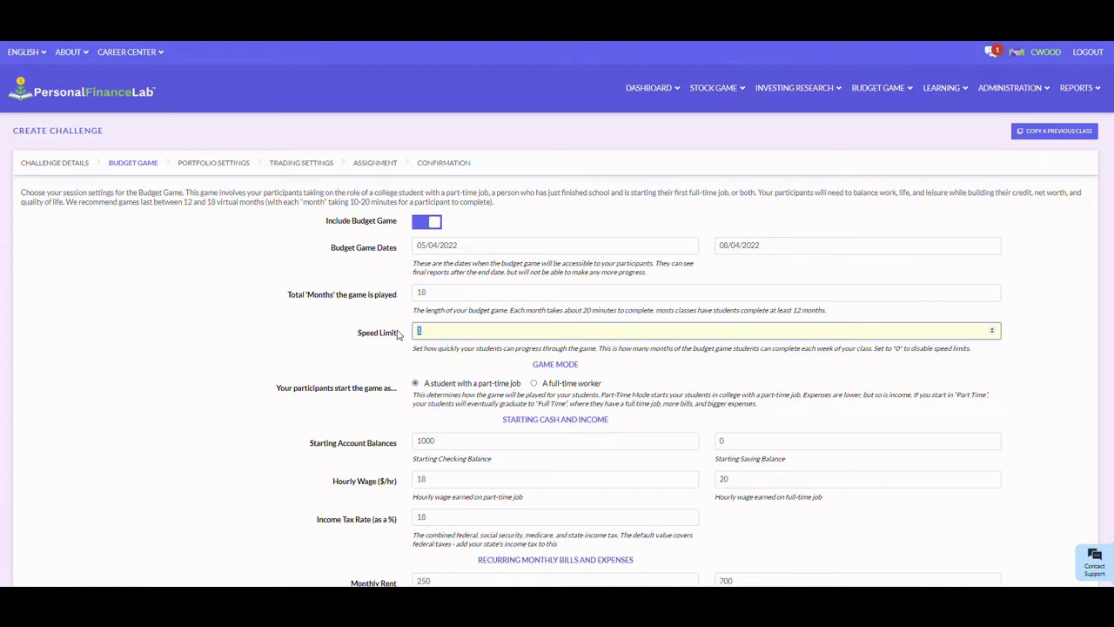
pyautogui.click(993, 333)
# - Try the full-time worker game mode, return to a student with a part-time job, and go to the part-time months field
pyautogui.scroll(-1, 524, 276)
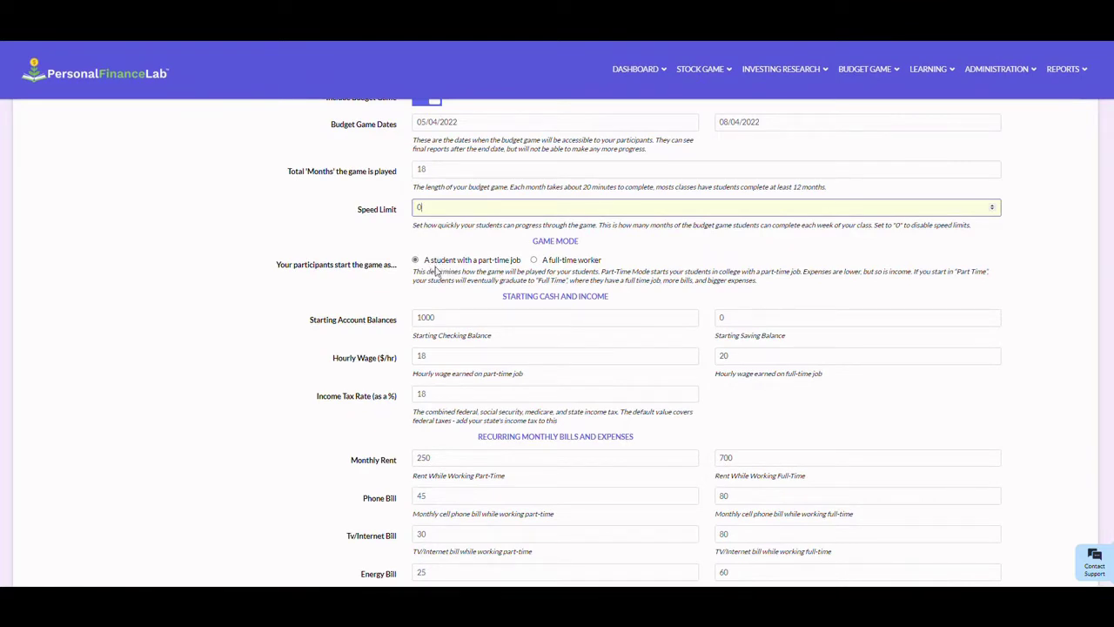
pyautogui.click(534, 260)
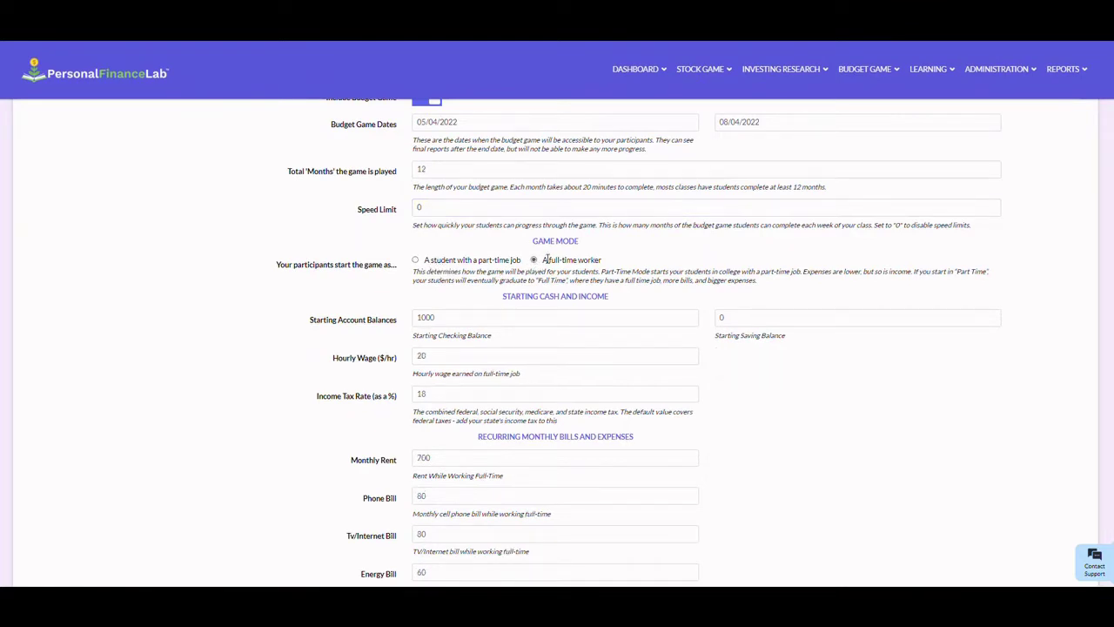
pyautogui.click(416, 261)
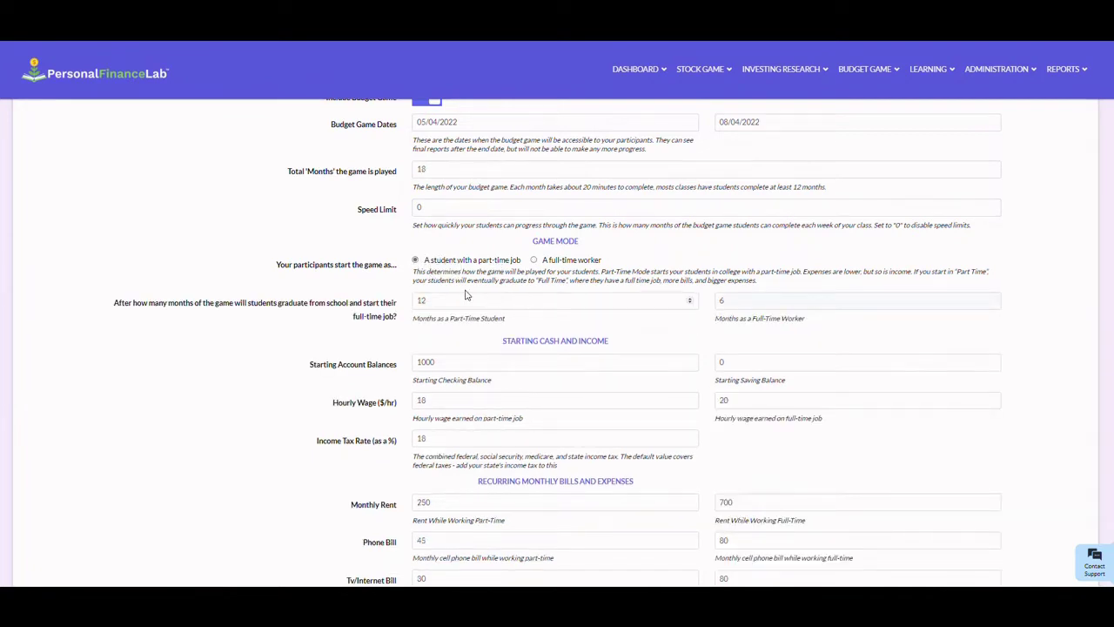
pyautogui.click(442, 301)
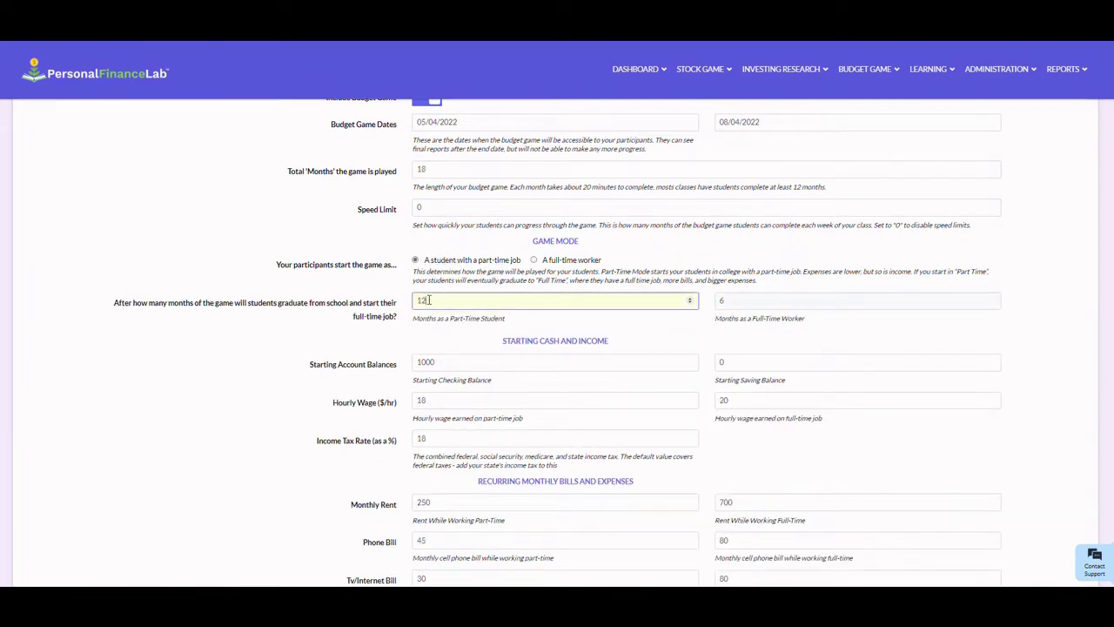
pyautogui.doubleClick(428, 299)
pyautogui.click(745, 340)
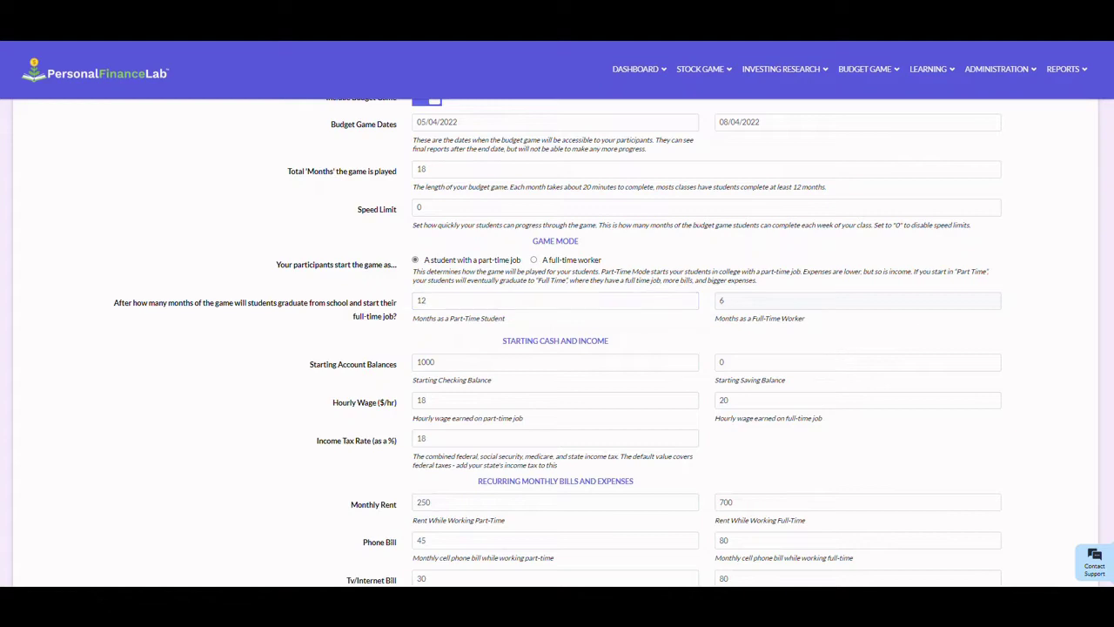
# - Examine the starting checking and saving balances, the part-time and full-time hourly wages, and the income tax rate
pyautogui.scroll(-2, 560, 310)
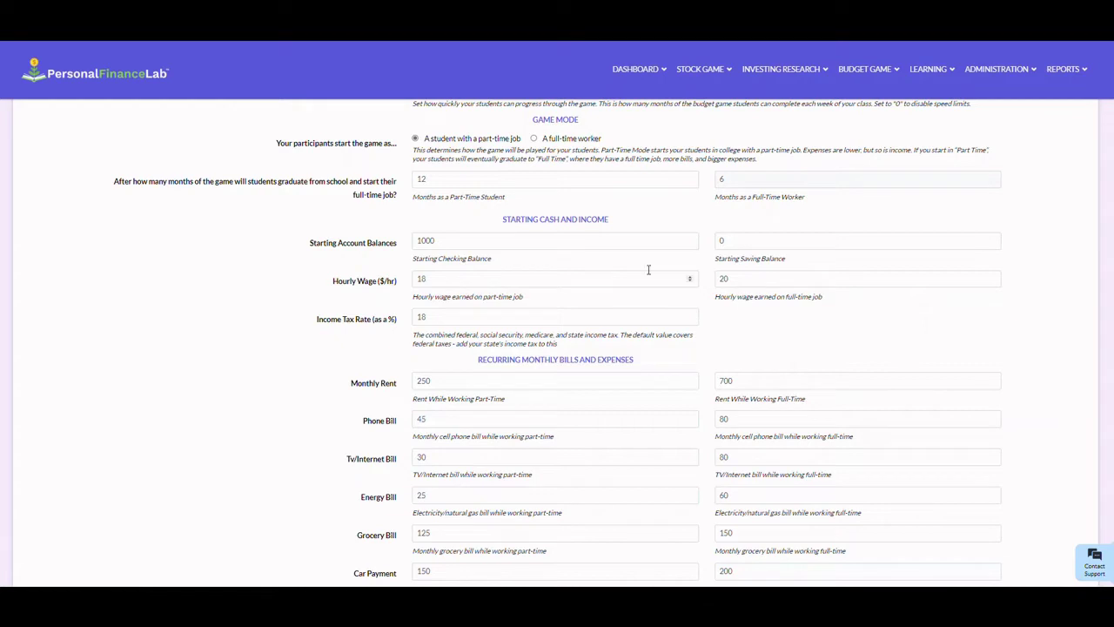
pyautogui.click(453, 240)
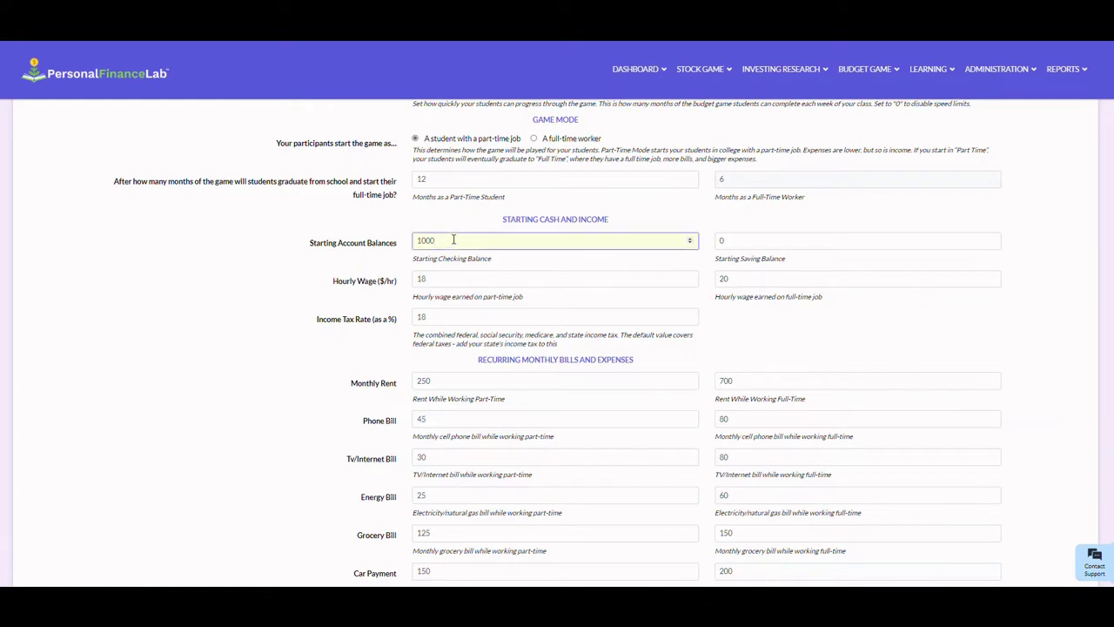
pyautogui.click(754, 239)
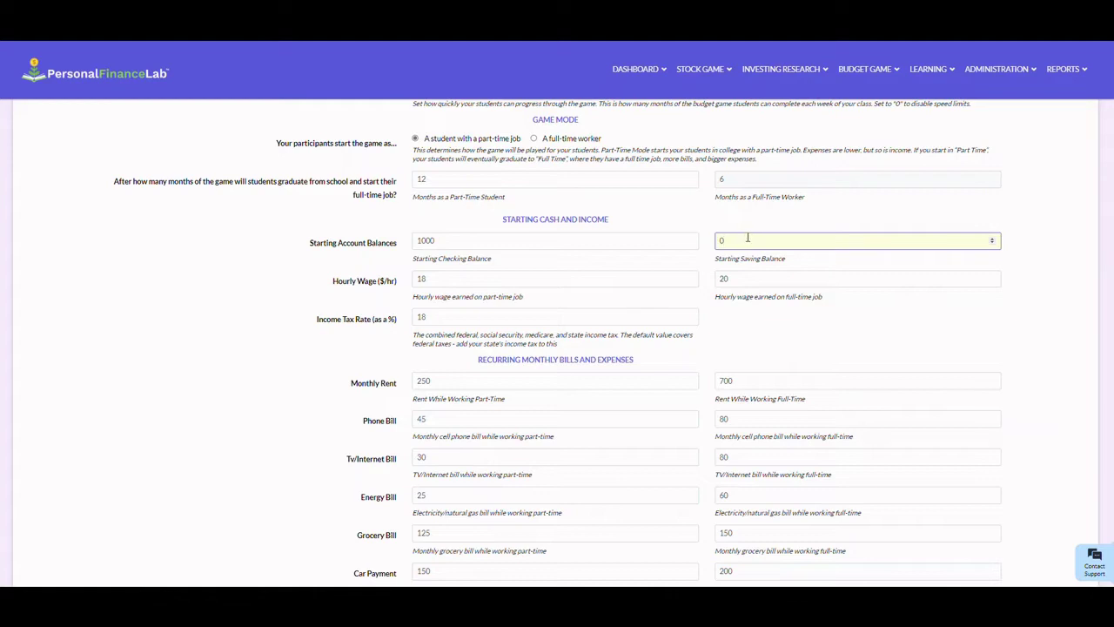
pyautogui.click(476, 280)
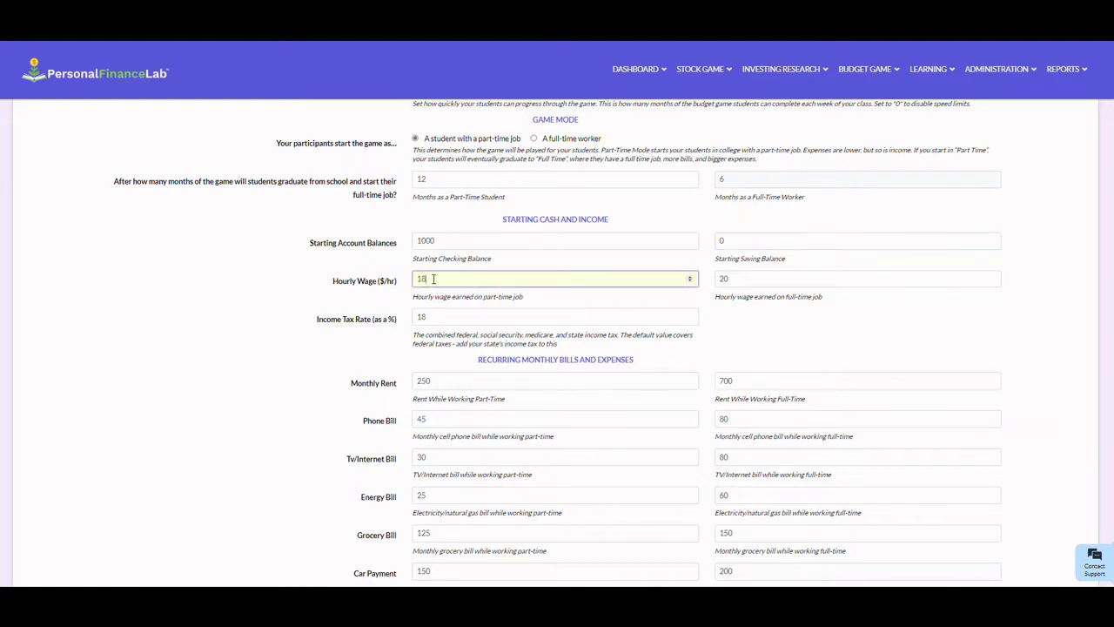
pyautogui.click(759, 278)
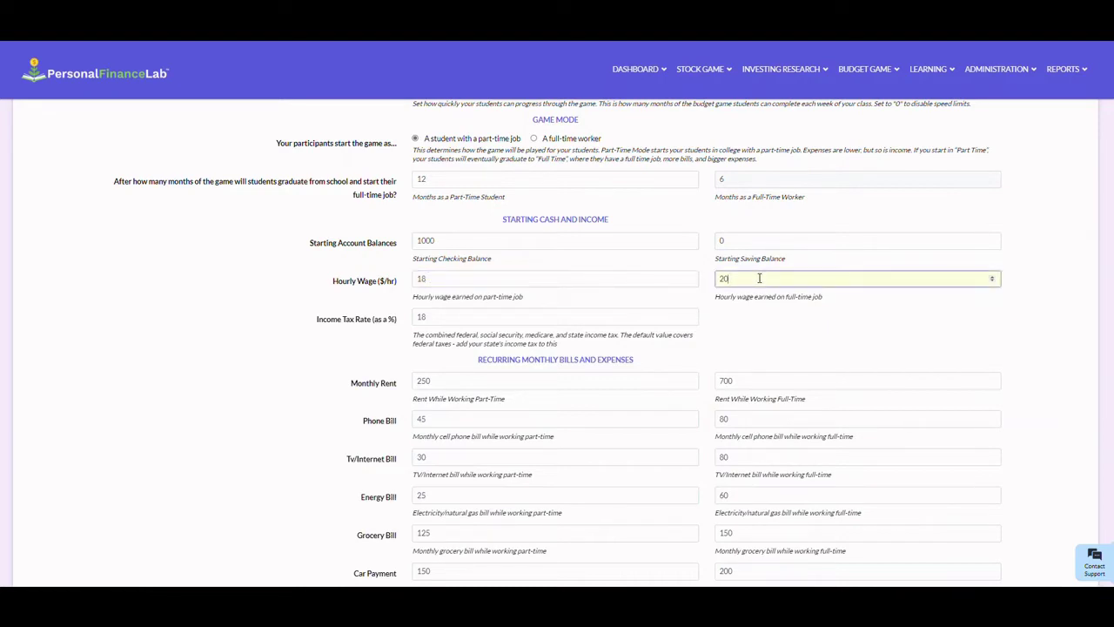
pyautogui.scroll(-1, 813, 243)
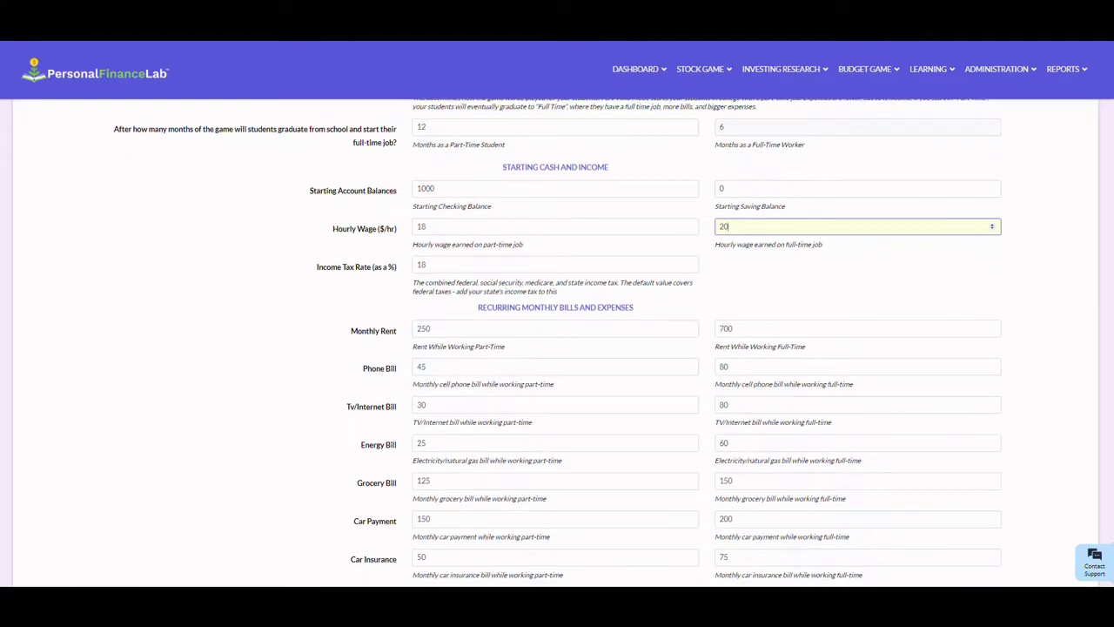
pyautogui.scroll(-1, 940, 336)
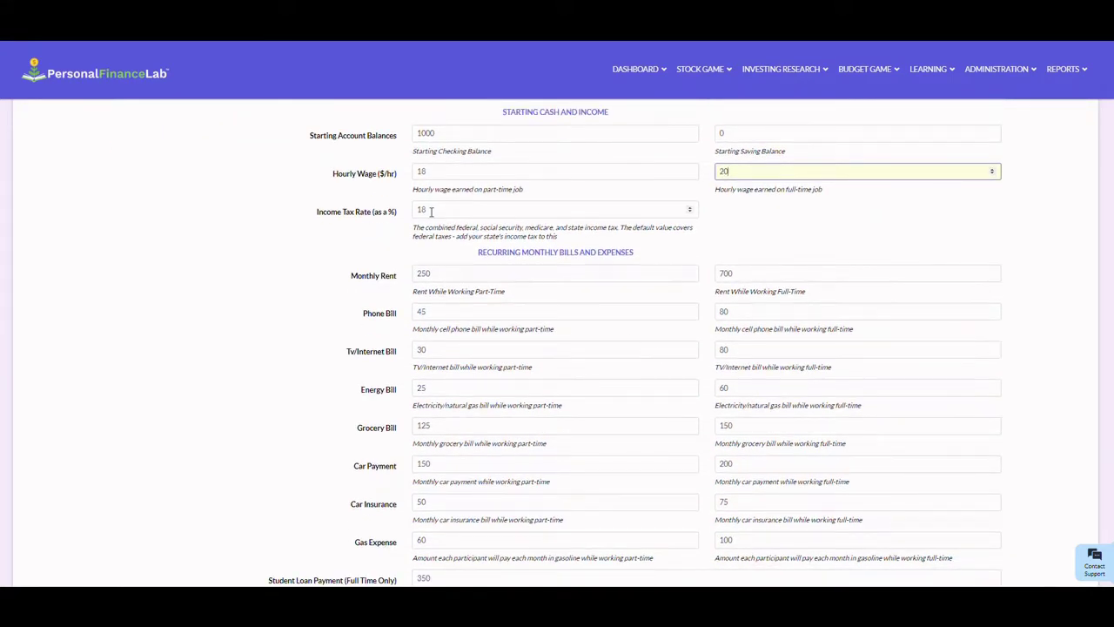
pyautogui.click(430, 210)
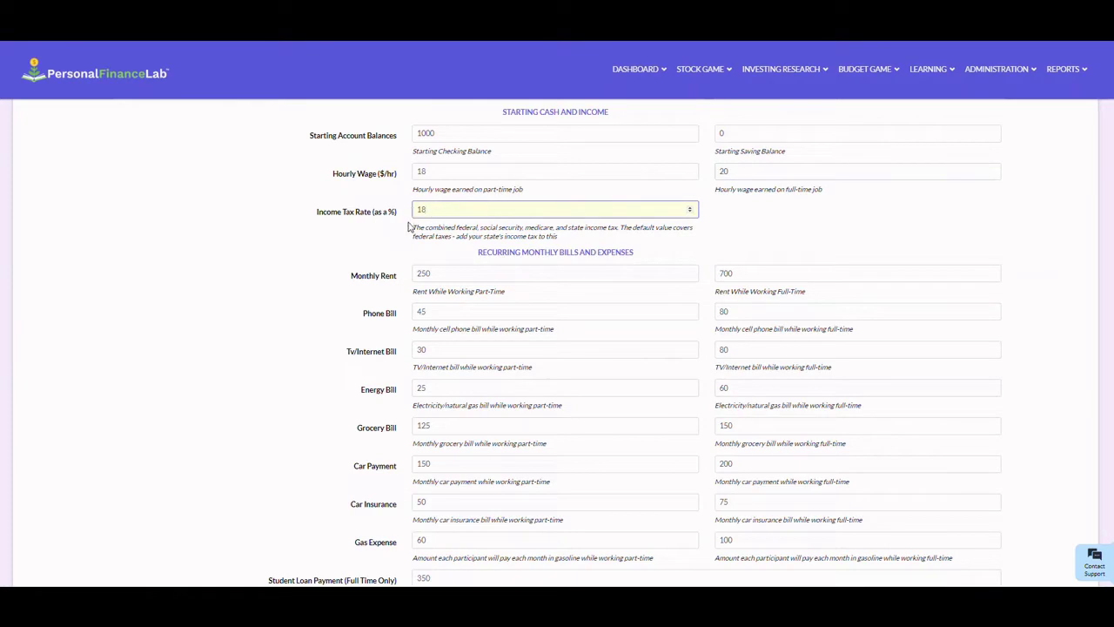
# - Review the recurring monthly bills, life event emphasis options and student budget summary, and continue to the portfolio settings
pyautogui.scroll(-2, 457, 151)
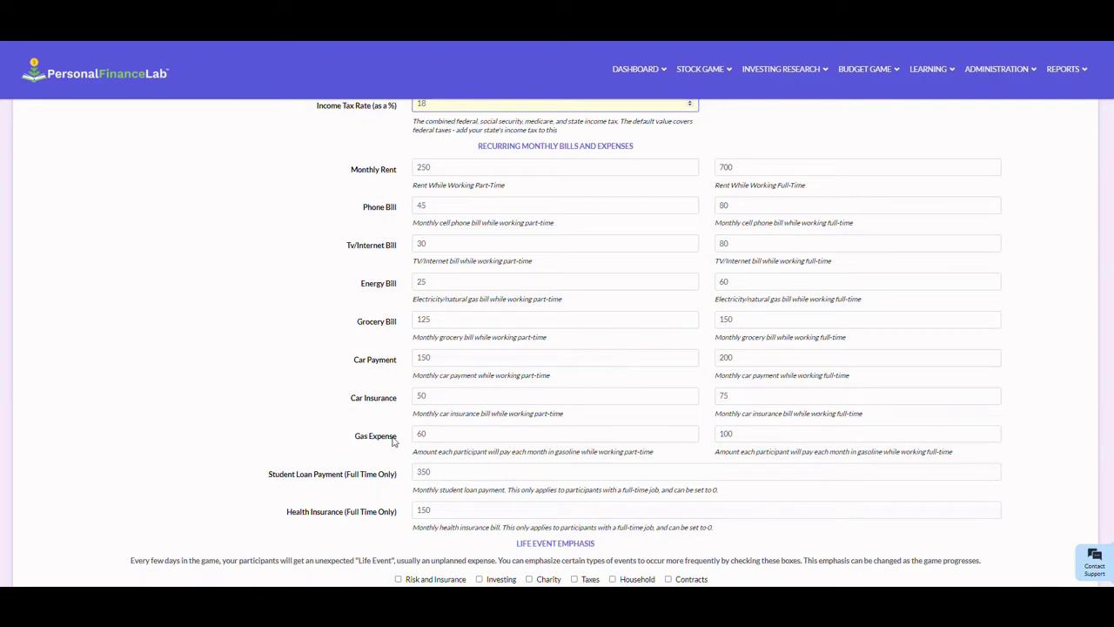
pyautogui.moveTo(398, 439); pyautogui.dragTo(231, 440)
pyautogui.click(235, 416)
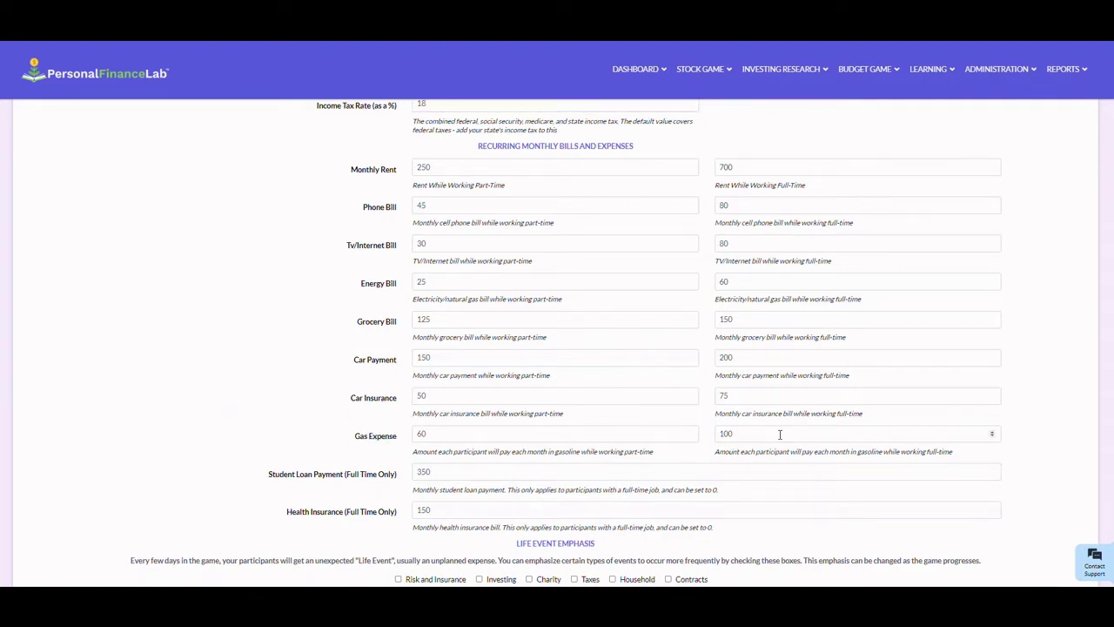
pyautogui.scroll(-3, 761, 393)
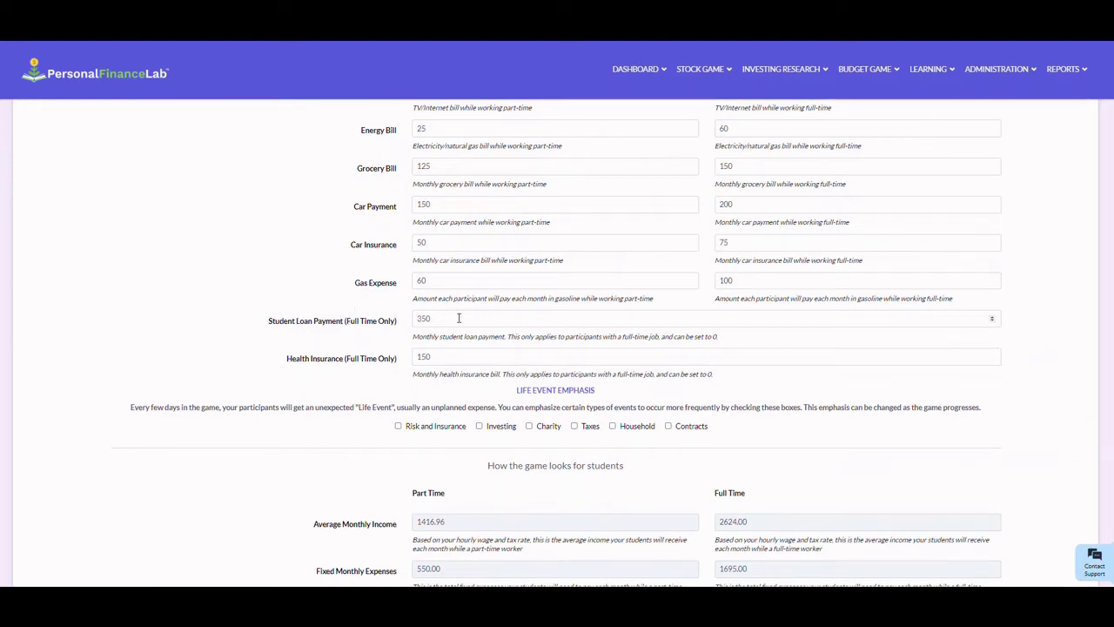
pyautogui.scroll(-2, 1088, 276)
pyautogui.scroll(-3, 1088, 276)
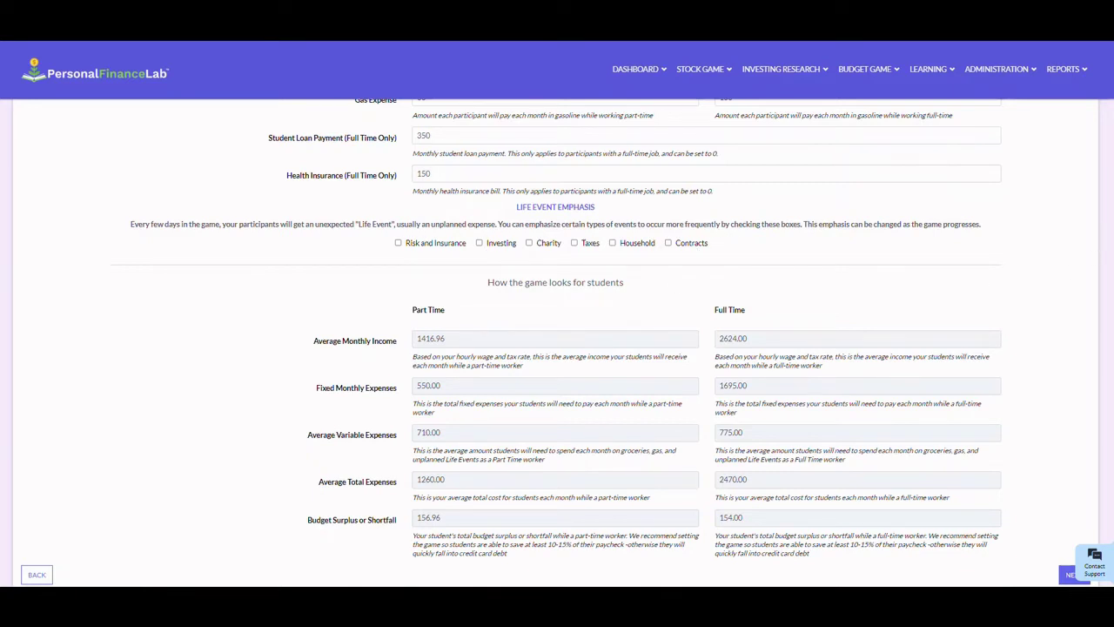
pyautogui.scroll(-1, 1019, 339)
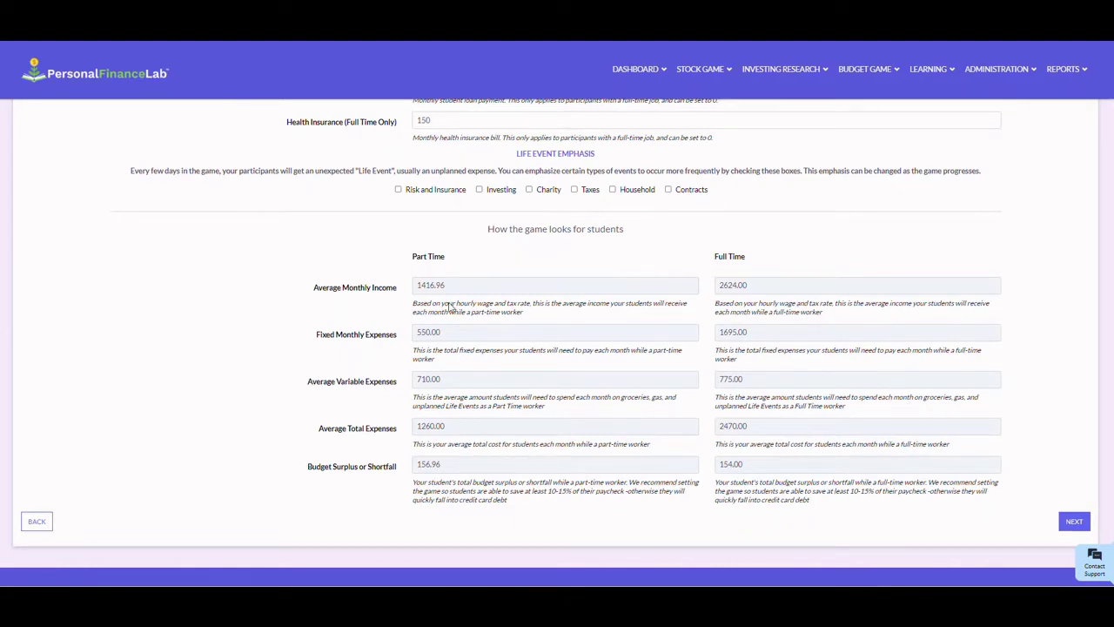
pyautogui.click(1074, 523)
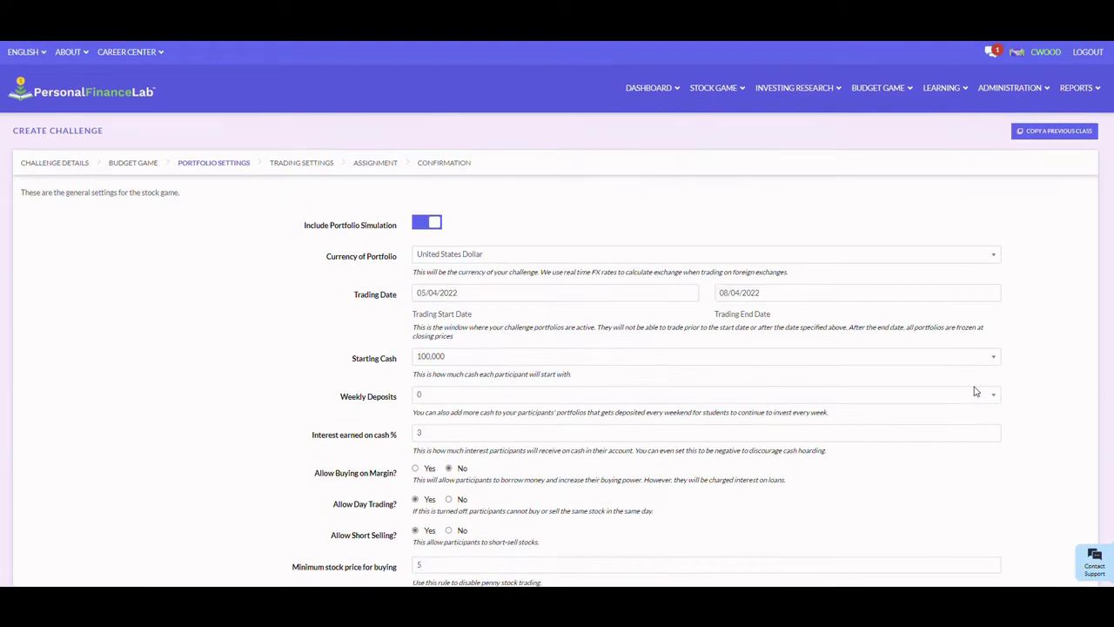
# - Turn the portfolio simulation off and on again, and look at the portfolio currency choices, keeping United States Dollar
pyautogui.click(435, 228)
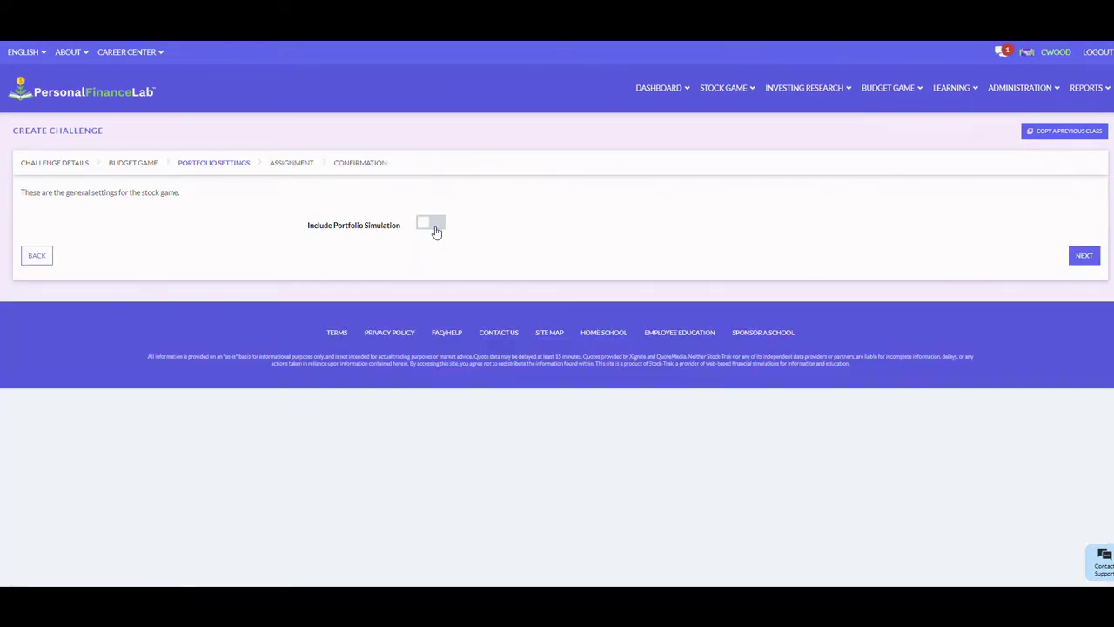
pyautogui.click(426, 228)
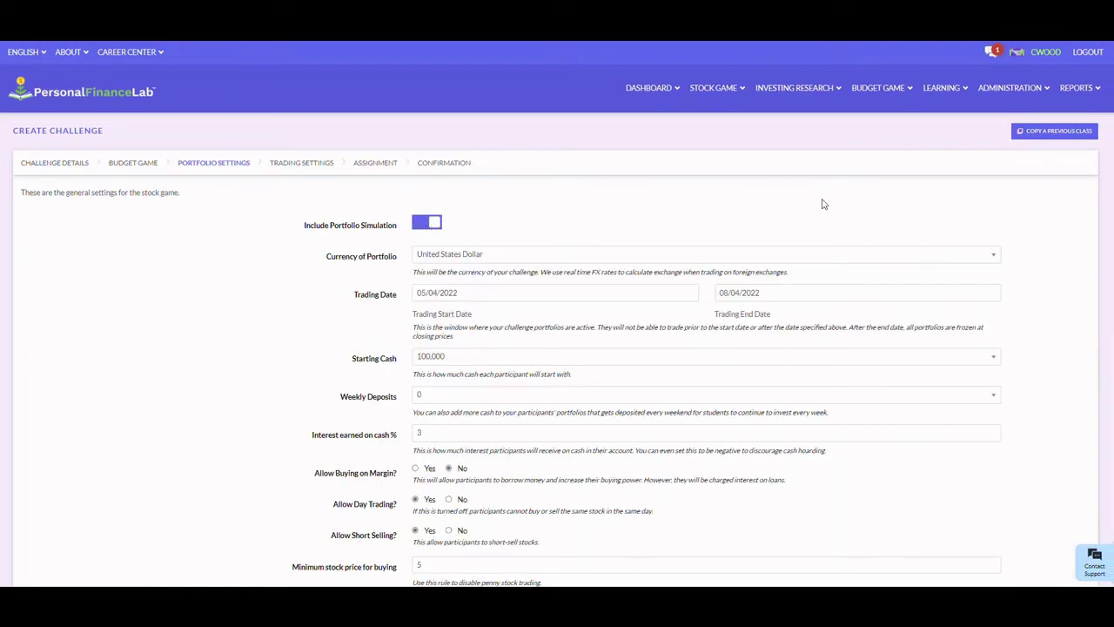
pyautogui.scroll(-3, 1060, 323)
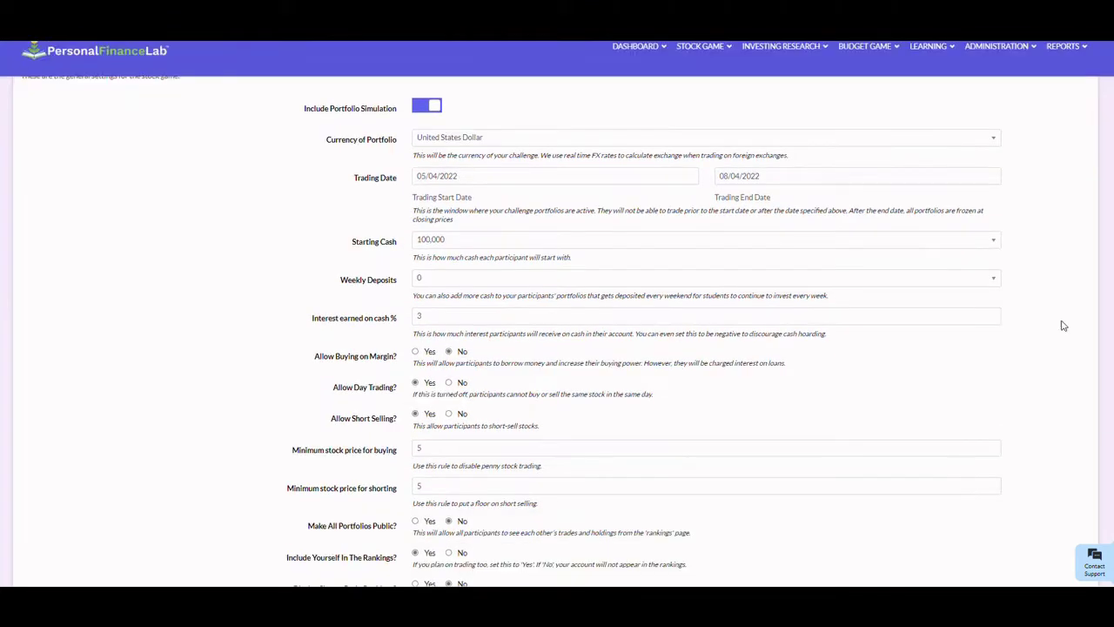
pyautogui.click(497, 142)
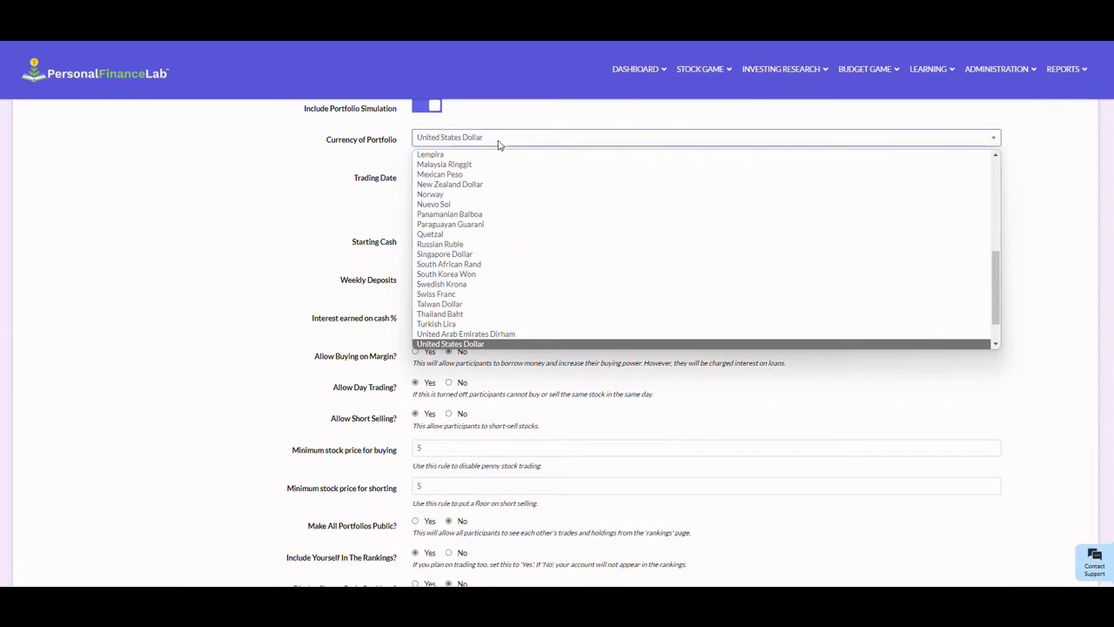
pyautogui.click(507, 118)
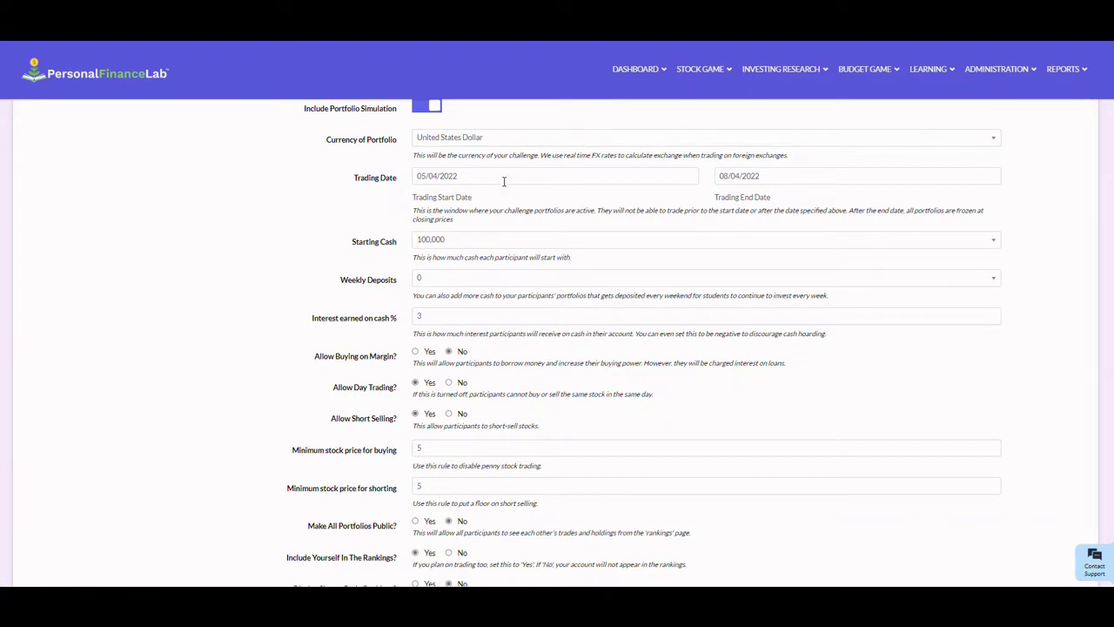
# - Check the trading start date calendar, and set the trading end date to 08/05/2022
pyautogui.click(454, 175)
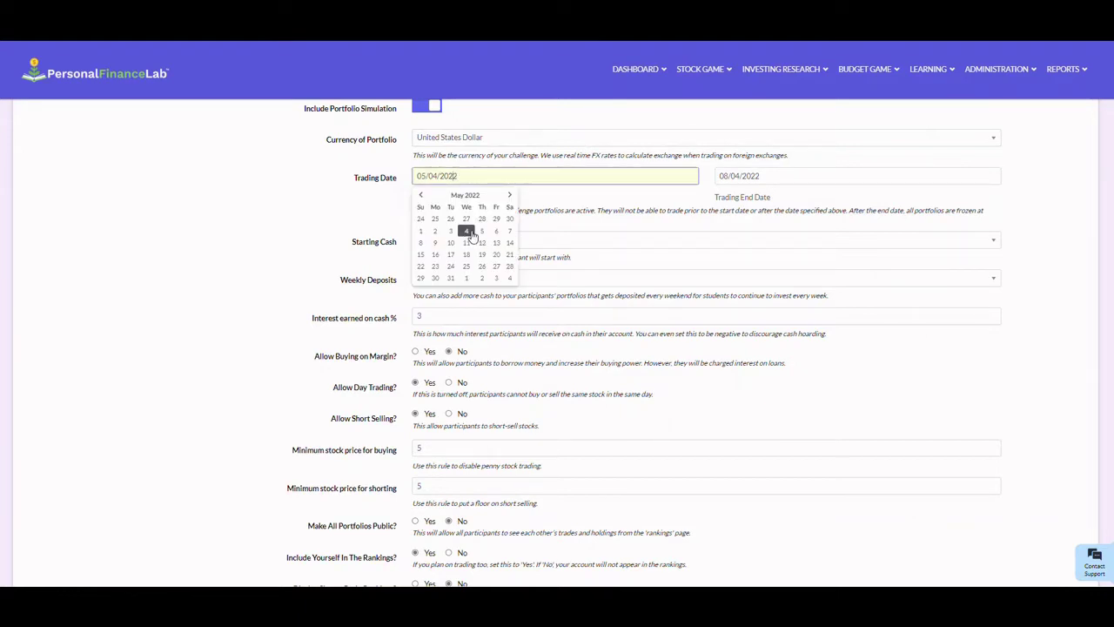
pyautogui.click(763, 178)
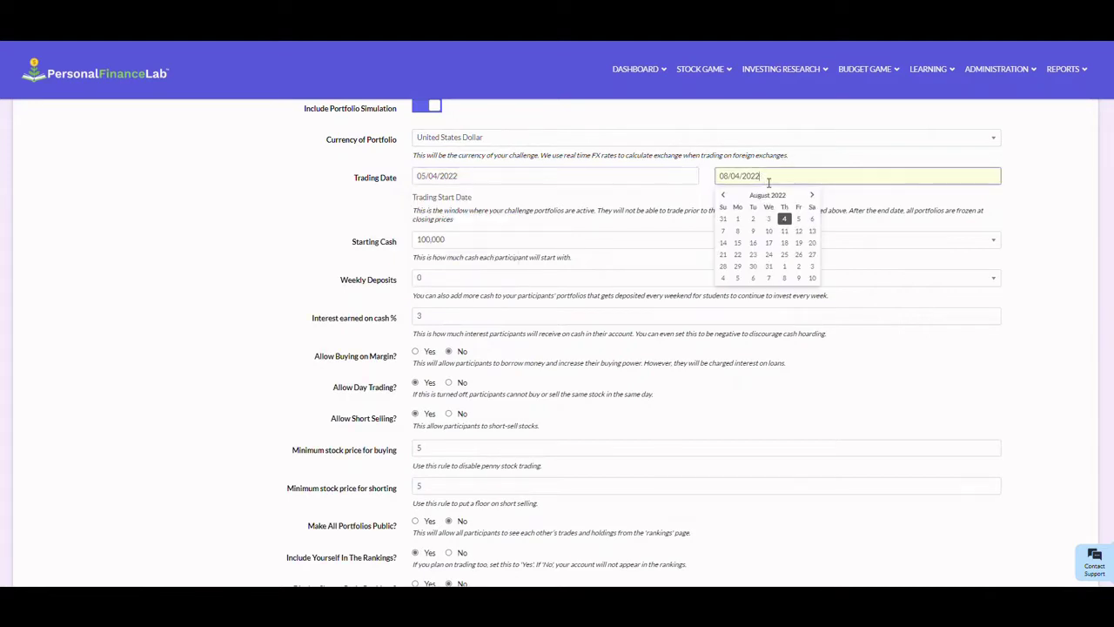
pyautogui.click(799, 220)
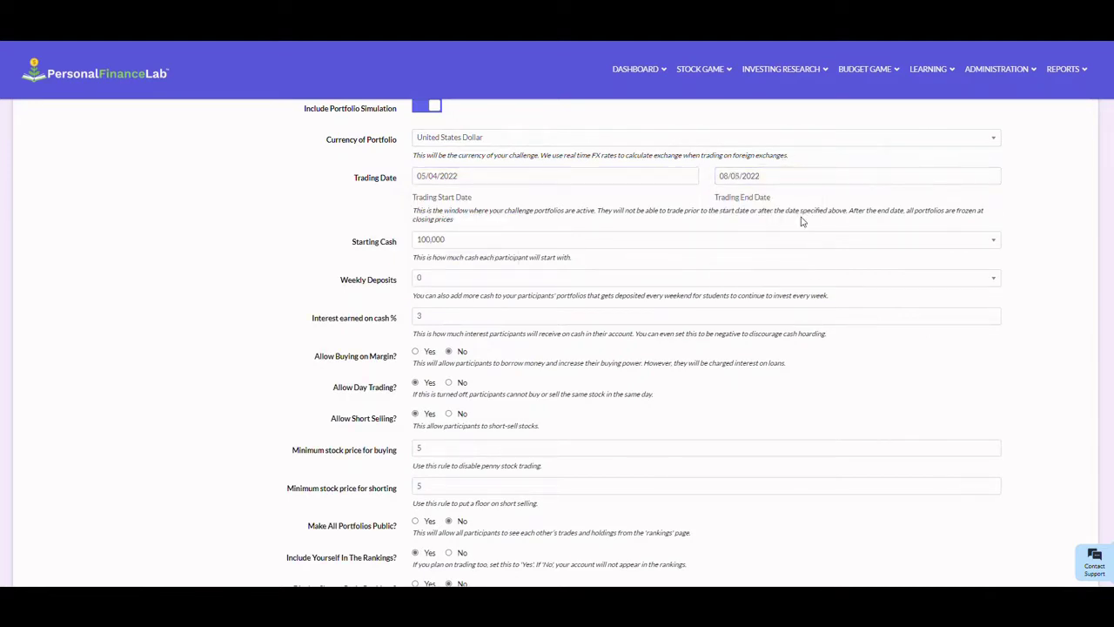
pyautogui.click(765, 176)
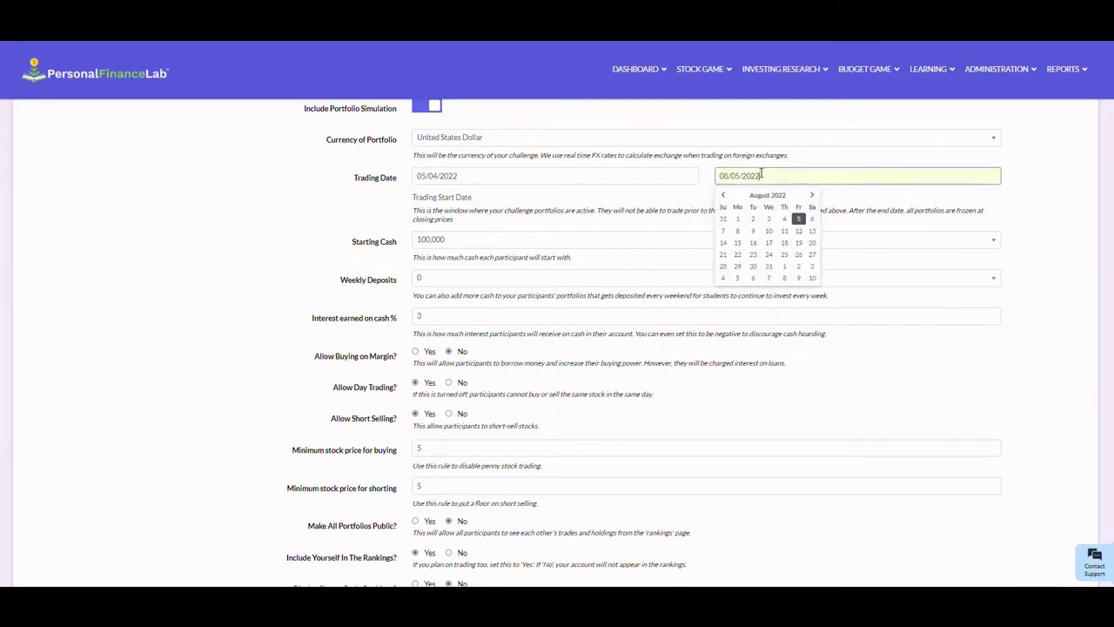
pyautogui.click(847, 199)
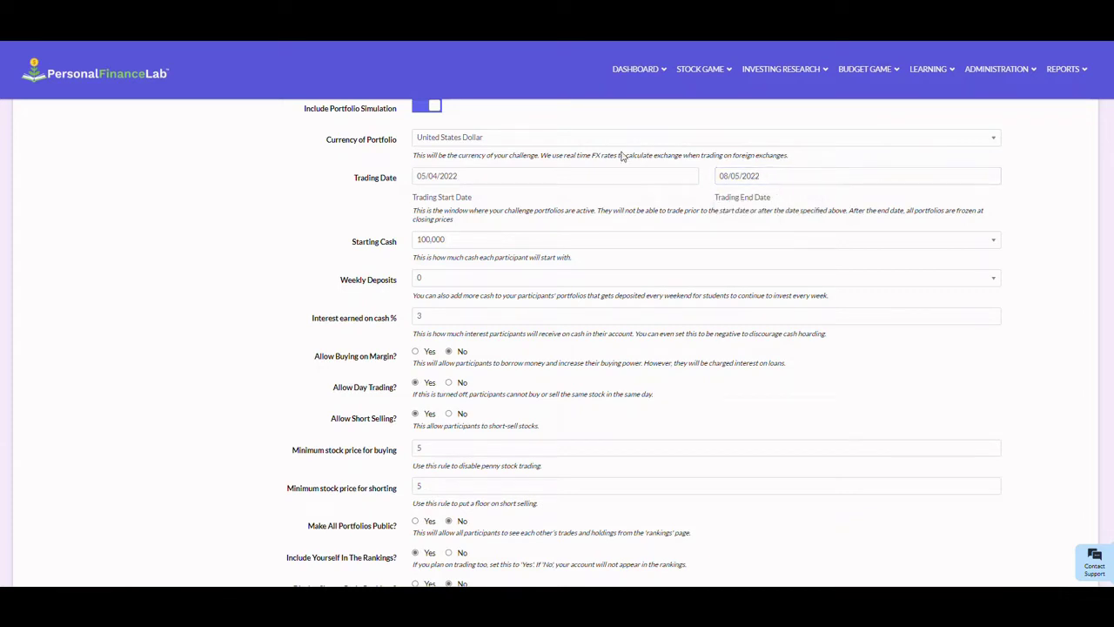
# - Look through the starting cash choices, and try a starting cash of 1 with weekly deposits of 100
pyautogui.click(463, 247)
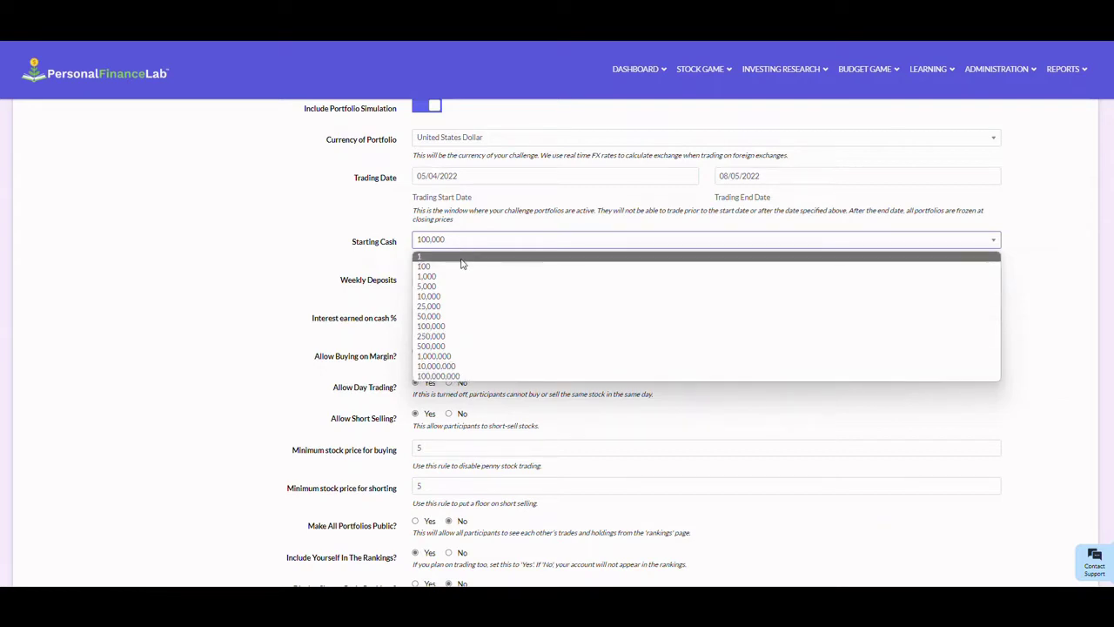
pyautogui.click(380, 263)
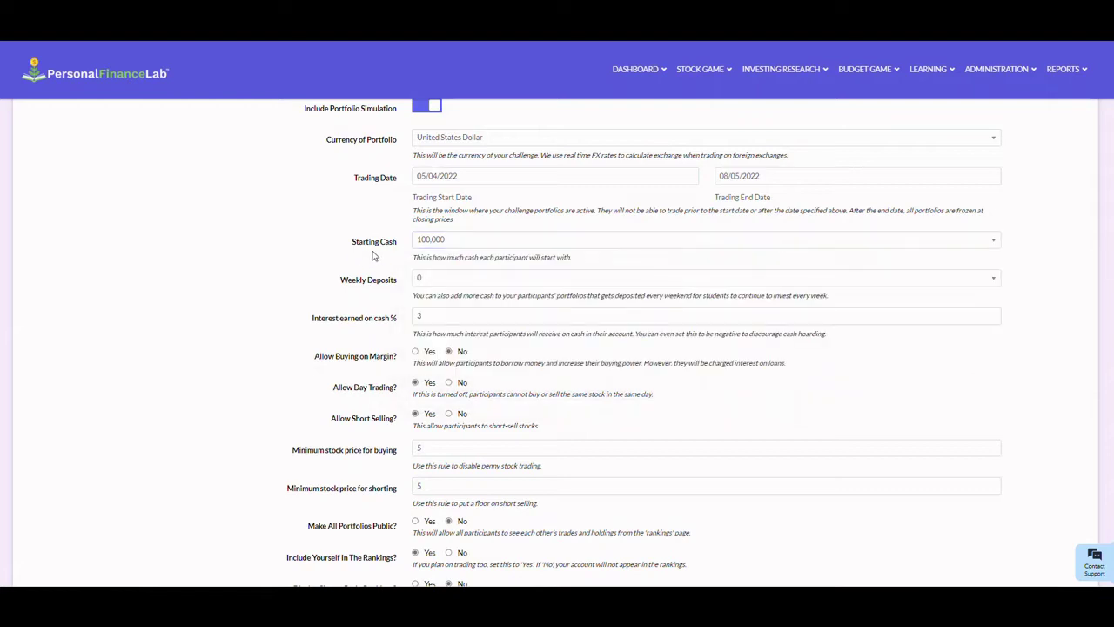
pyautogui.click(480, 243)
pyautogui.click(422, 257)
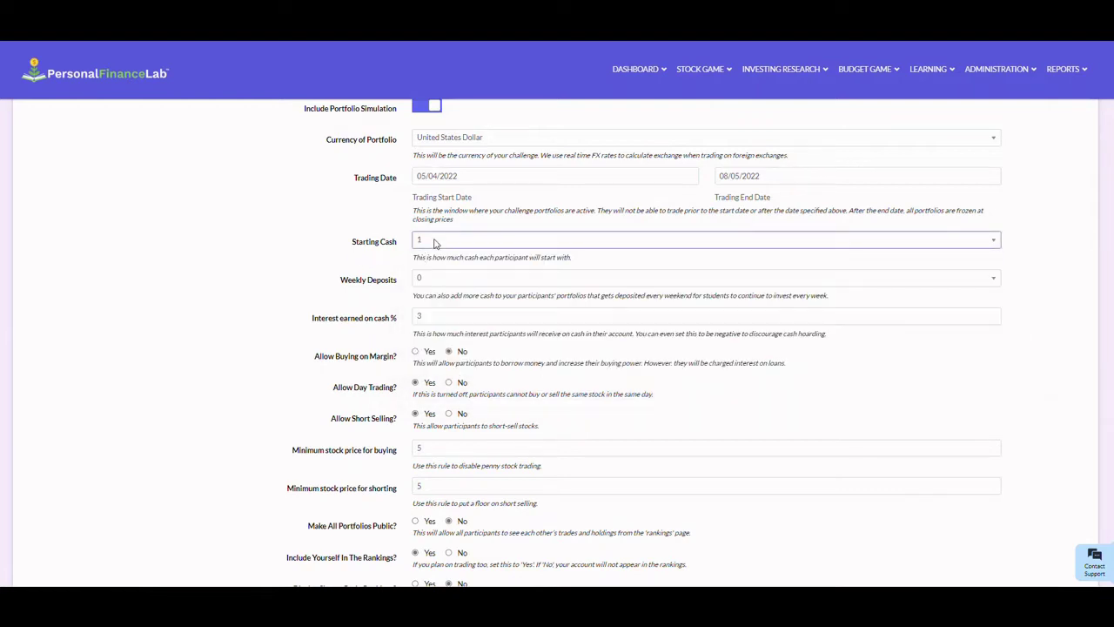
pyautogui.click(451, 281)
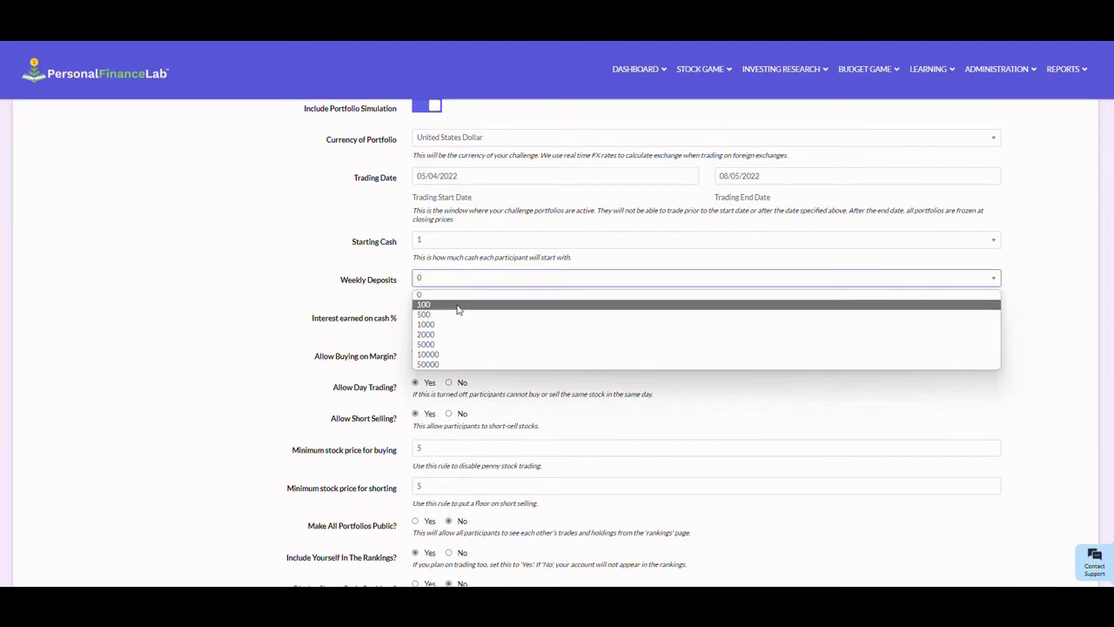
pyautogui.click(458, 306)
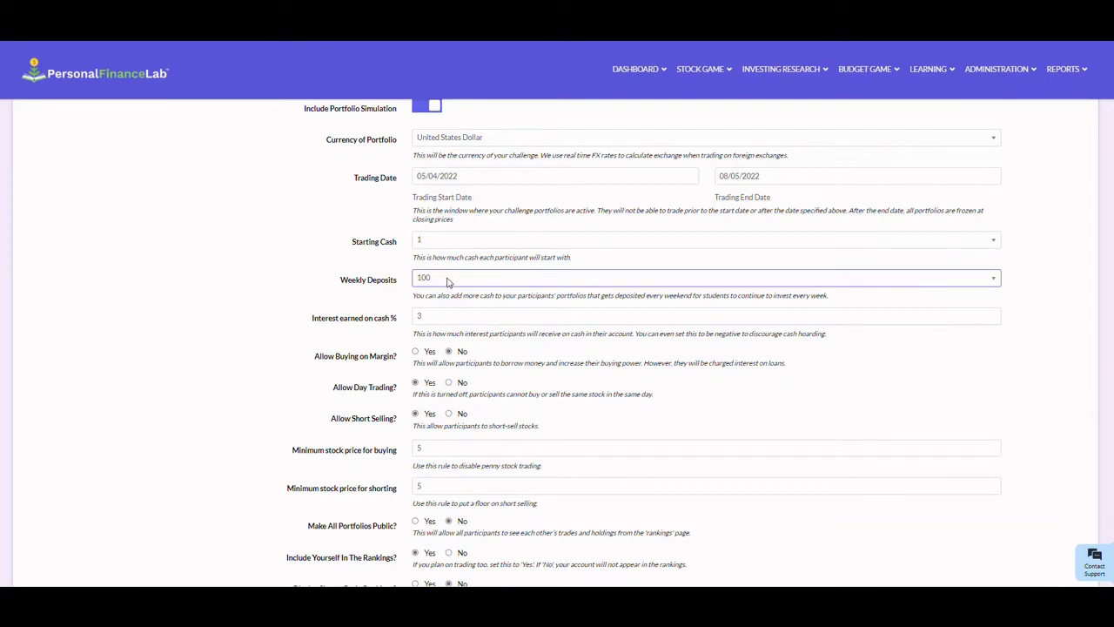
# - Set the weekly deposits back to 0 and the starting cash back to 100,000
pyautogui.click(477, 278)
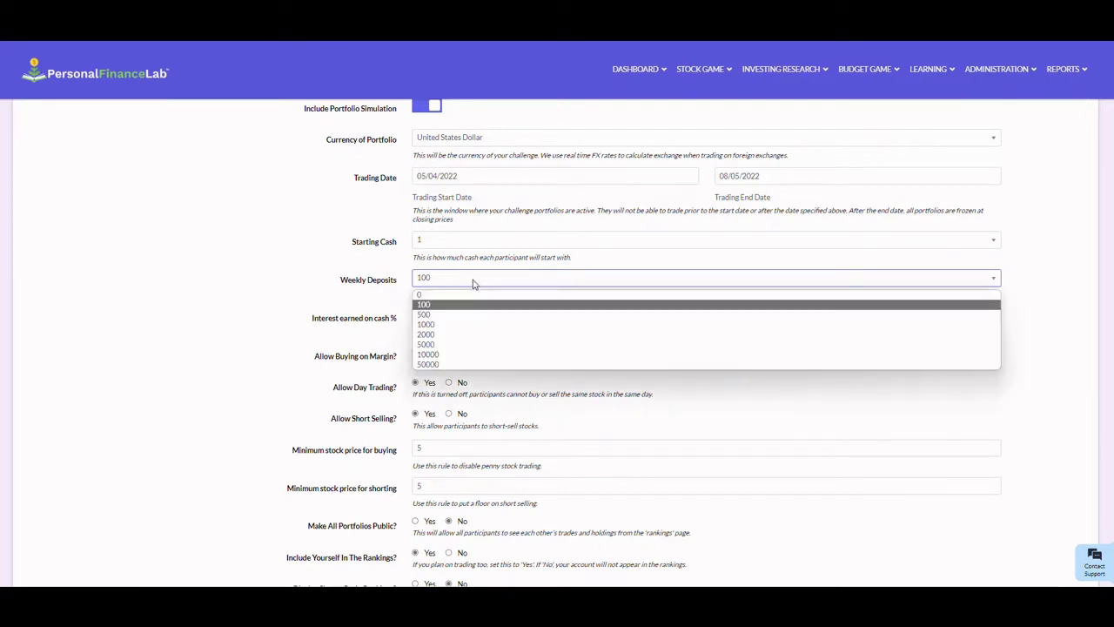
pyautogui.click(467, 301)
pyautogui.click(440, 244)
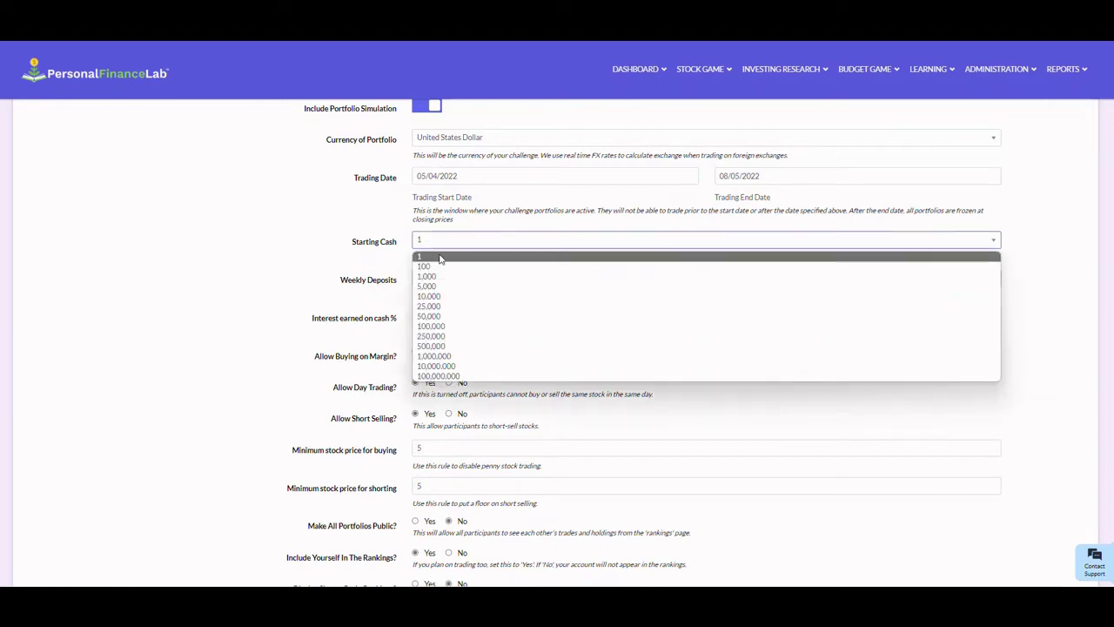
pyautogui.click(430, 326)
# - Set the interest earned on cash to 0%, and check the loan interest option for margin buying, leaving margin disallowed
pyautogui.scroll(-1, 679, 320)
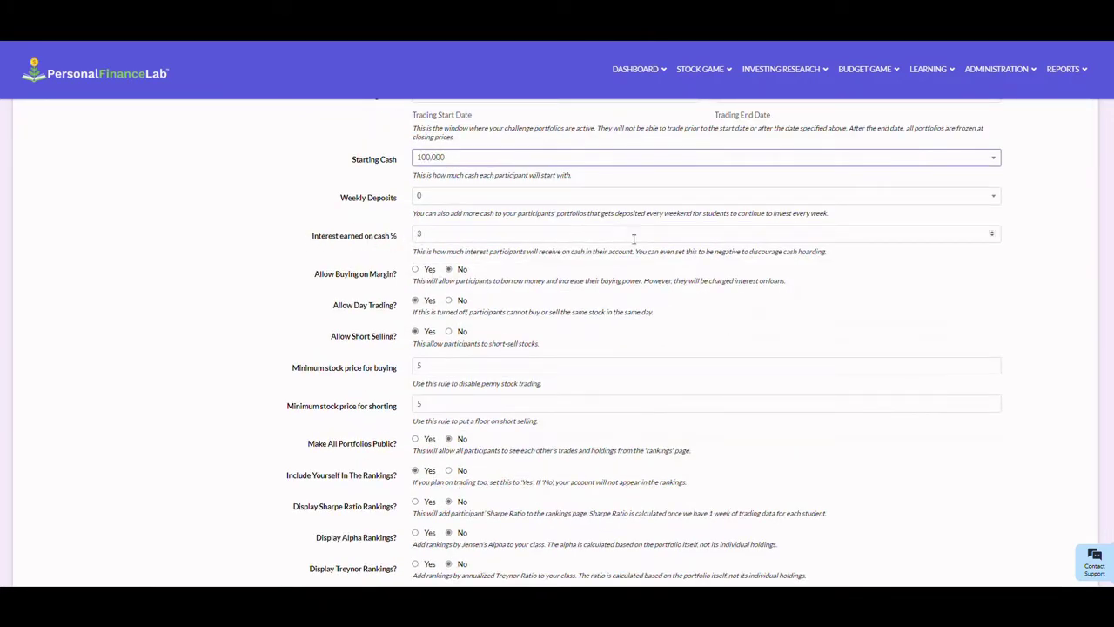
pyautogui.click(993, 237)
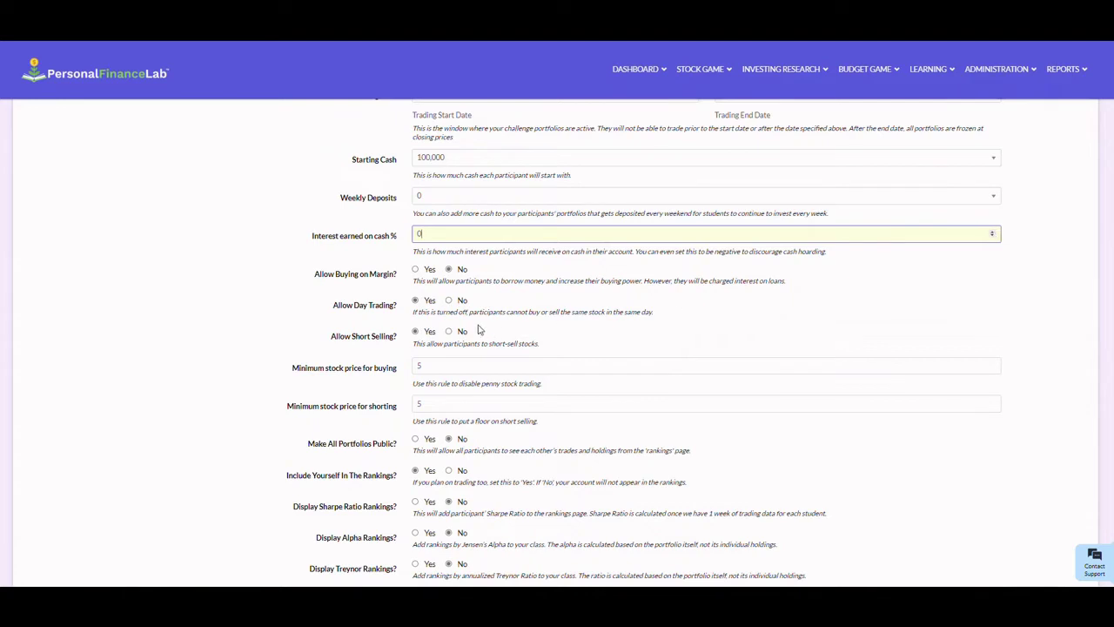
pyautogui.click(416, 270)
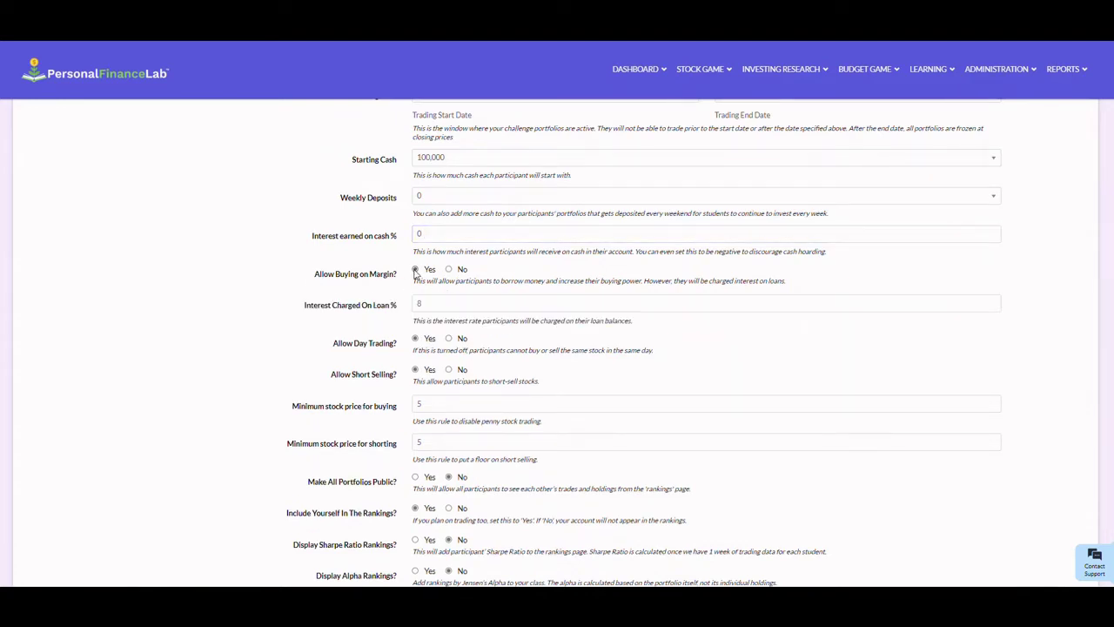
pyautogui.click(426, 301)
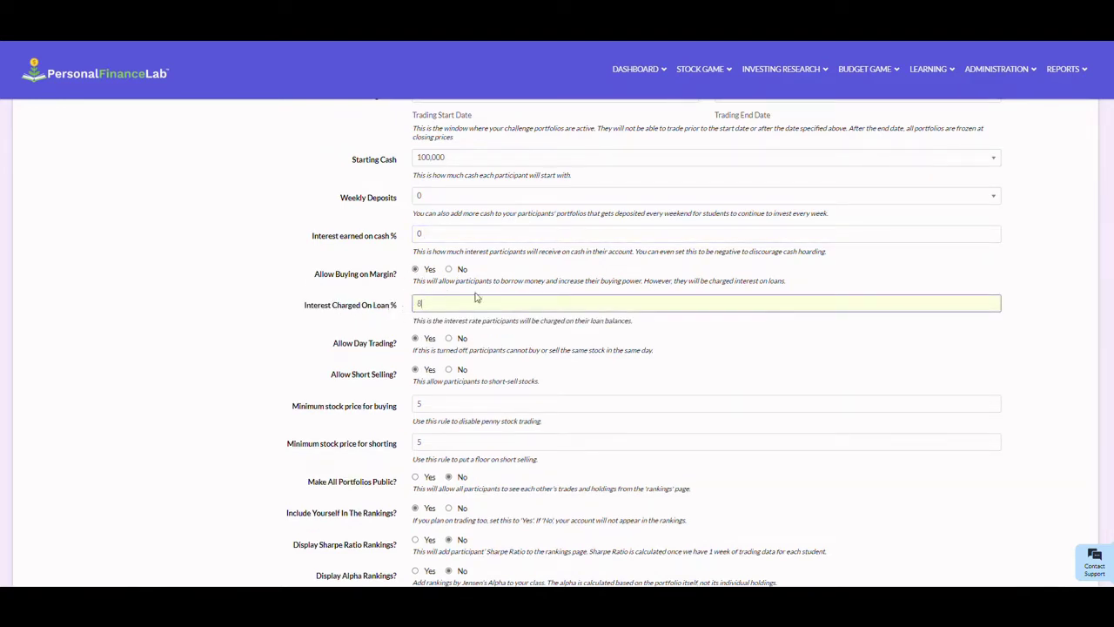
pyautogui.click(449, 270)
# - Try the public portfolio and self-ranking options, leaving them at No and Yes, and continue to the trading settings
pyautogui.scroll(-1, 433, 300)
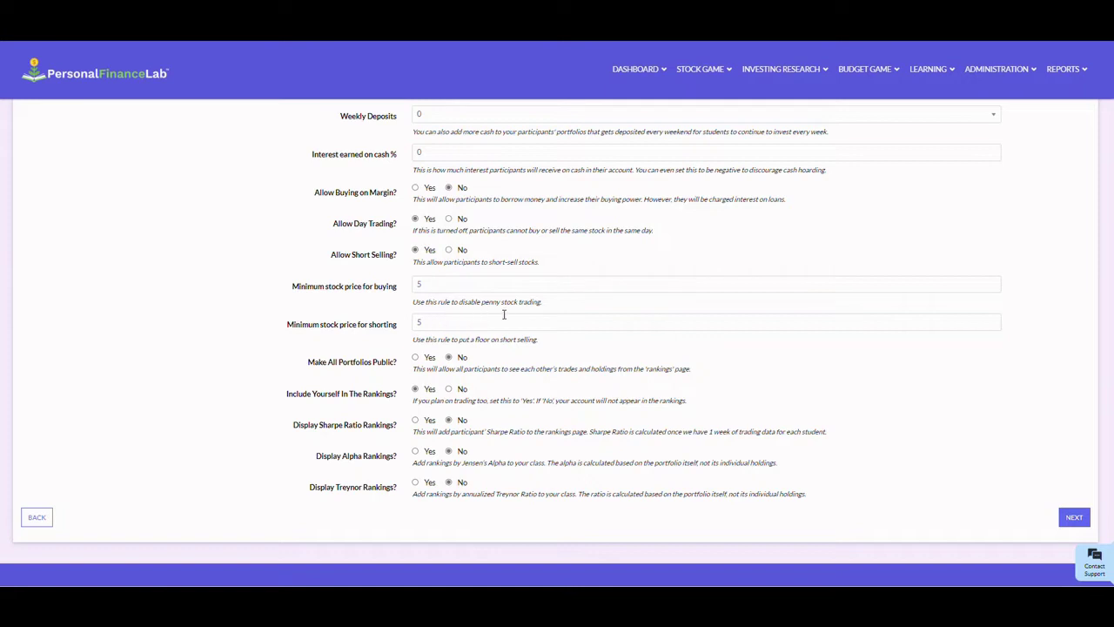
pyautogui.scroll(-1, 654, 349)
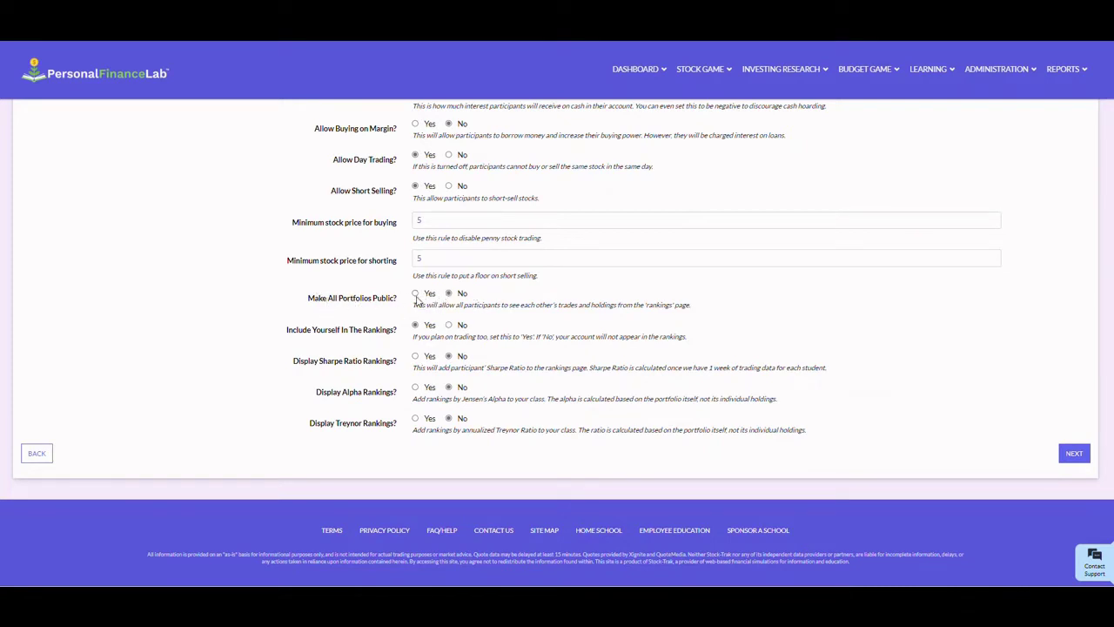
pyautogui.click(416, 296)
pyautogui.click(448, 293)
pyautogui.click(448, 327)
pyautogui.click(415, 326)
pyautogui.click(1076, 456)
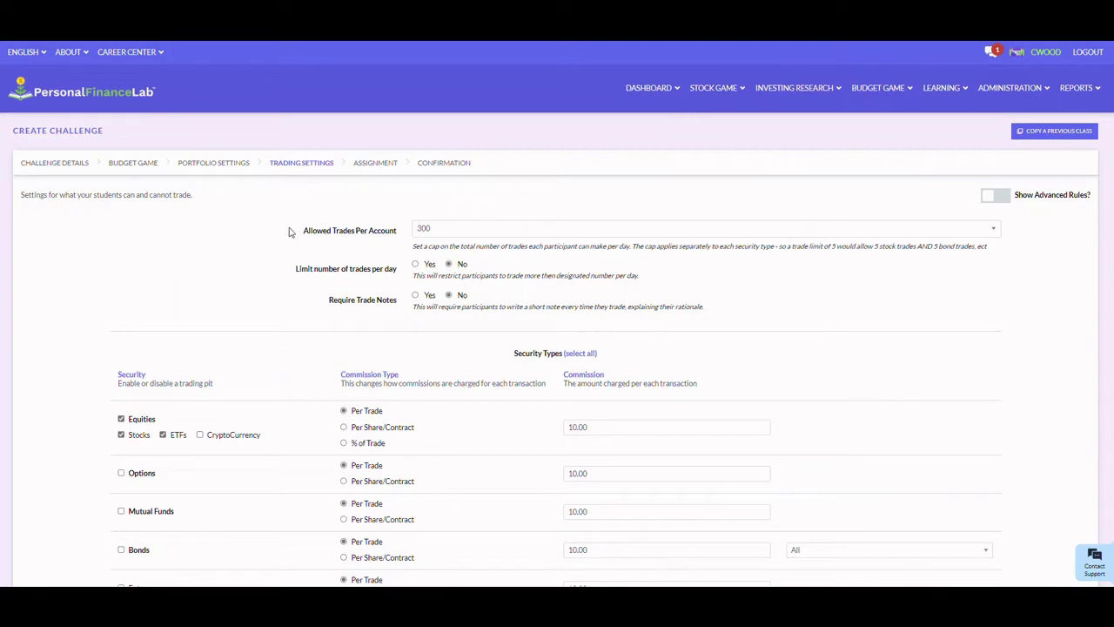
# - Check the allowed trades per account and trade notes options, keeping 300 trades and no required notes
pyautogui.click(491, 230)
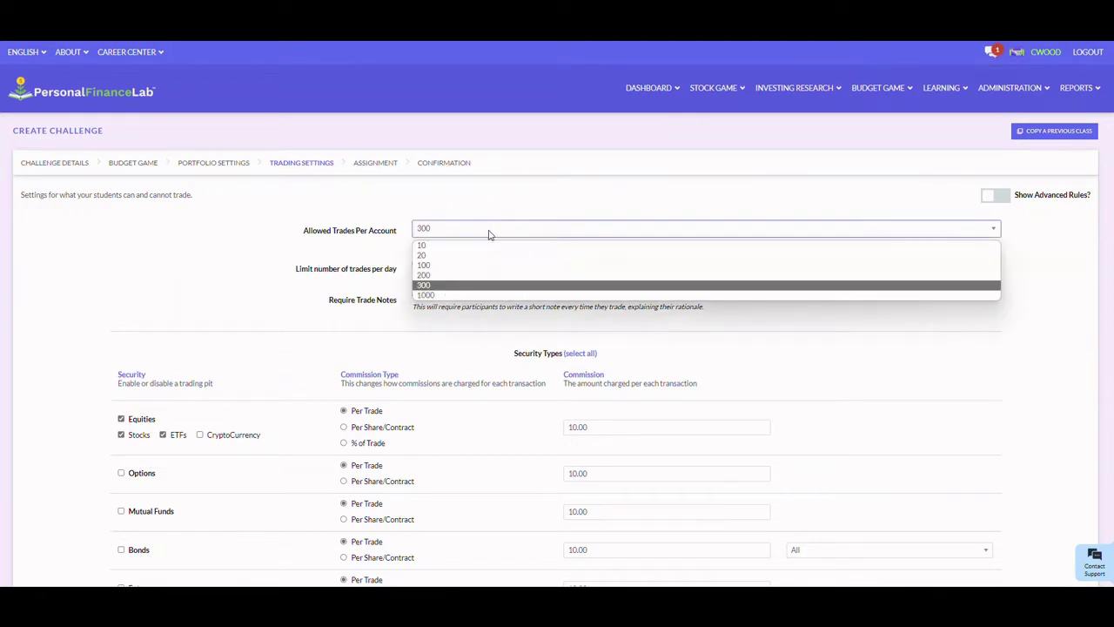
pyautogui.click(461, 287)
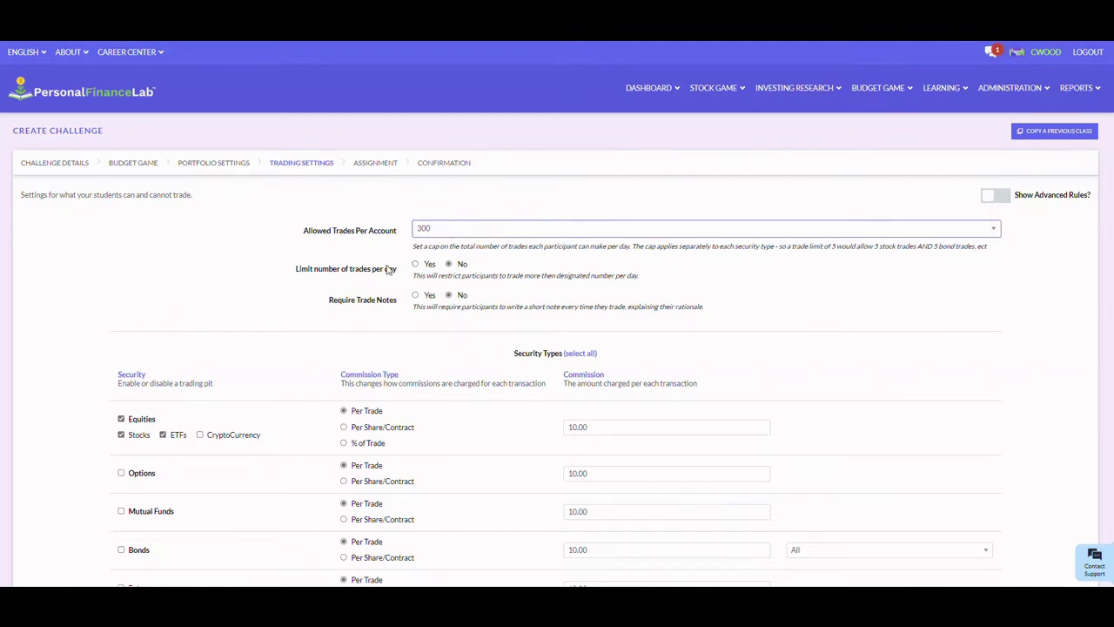
pyautogui.click(416, 297)
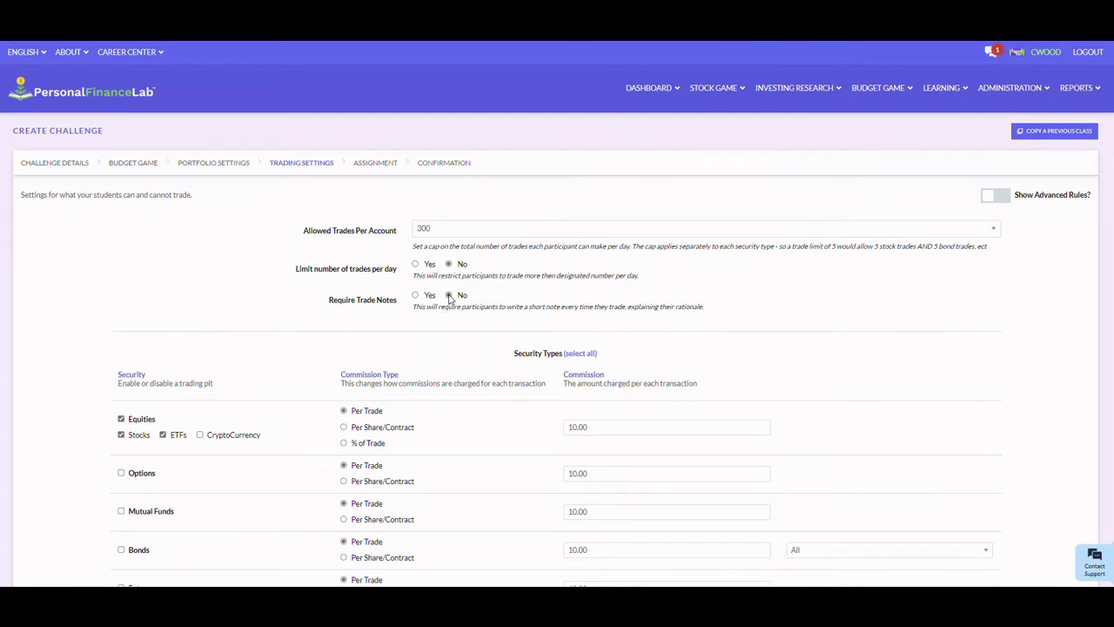
# - Show the advanced trading rules, and enable mutual funds and bonds as tradable security types
pyautogui.click(993, 196)
pyautogui.scroll(-3, 815, 178)
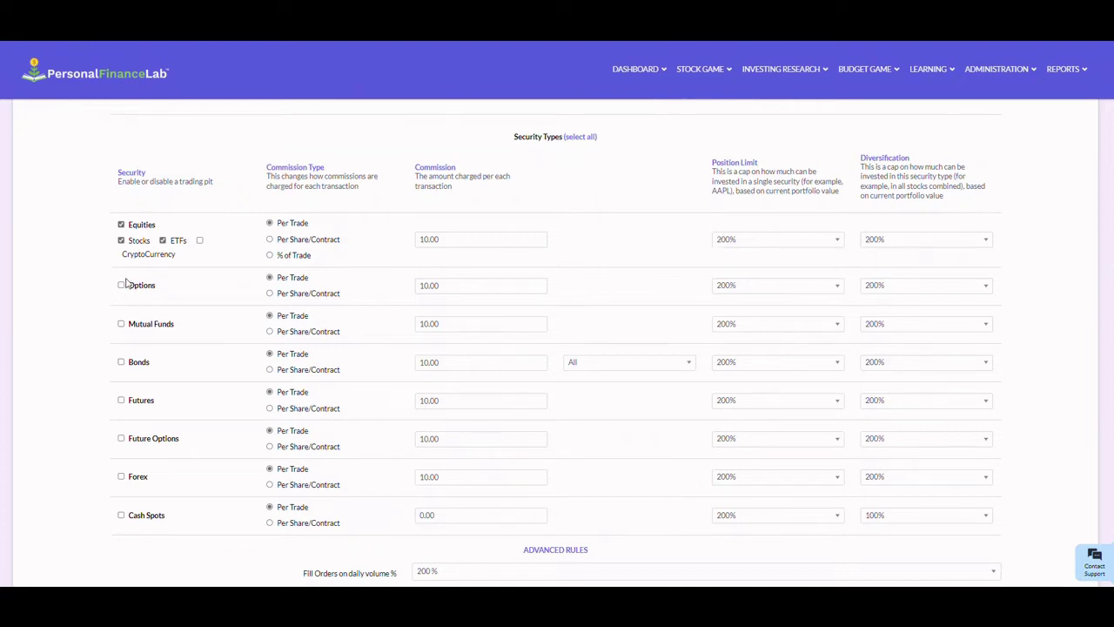
pyautogui.click(121, 326)
pyautogui.click(121, 362)
# - Set the position limit to 20% for equities, mutual funds and bonds
pyautogui.click(754, 245)
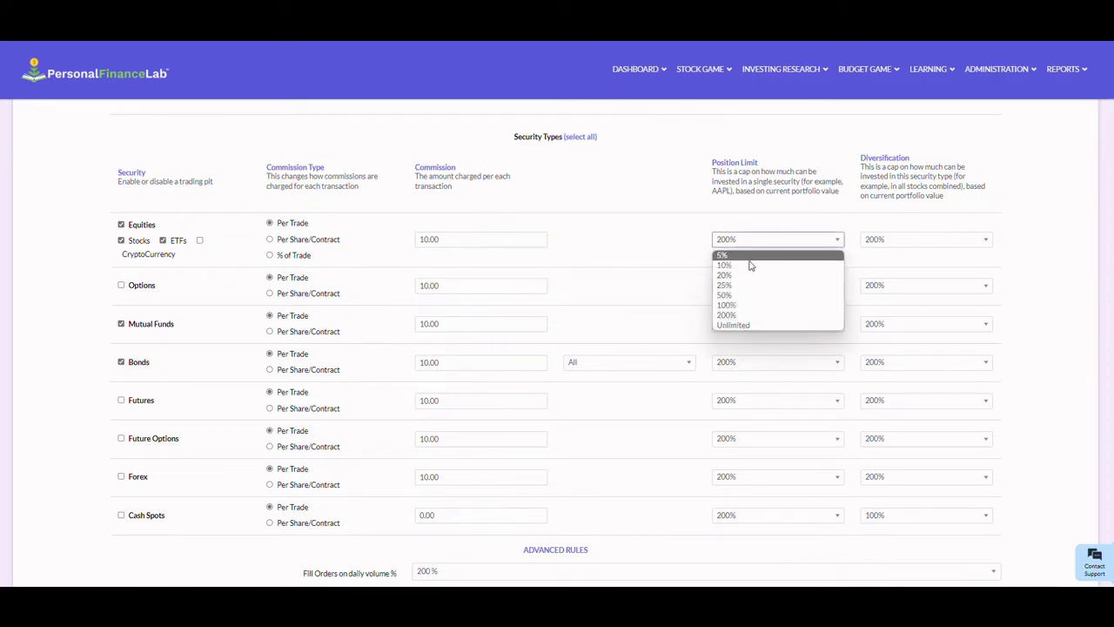
pyautogui.click(746, 275)
pyautogui.click(749, 323)
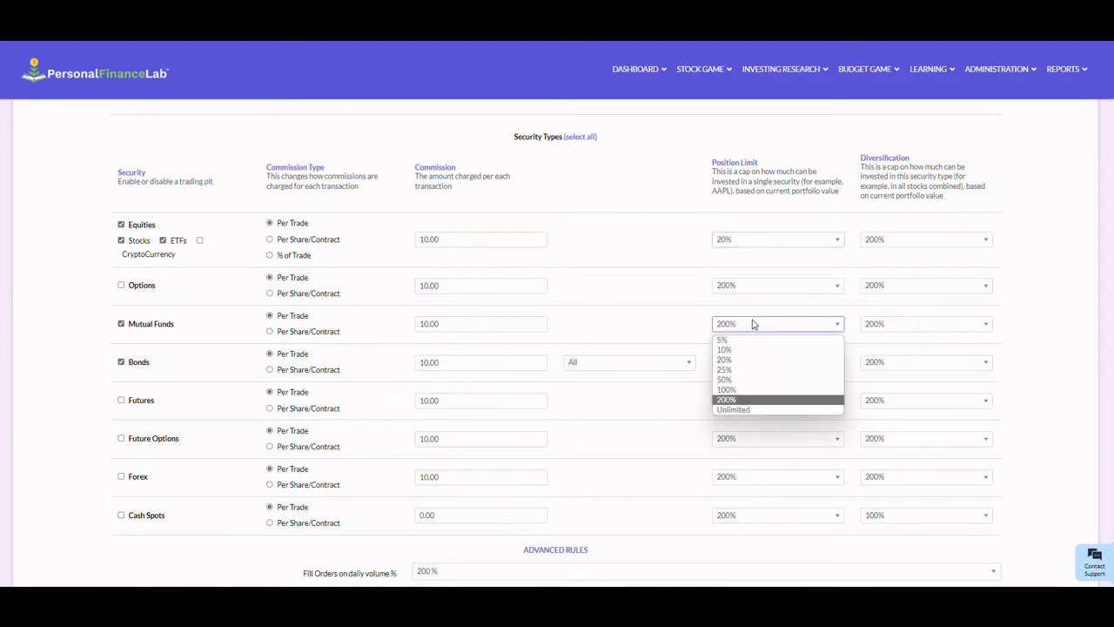
pyautogui.click(753, 370)
pyautogui.click(759, 364)
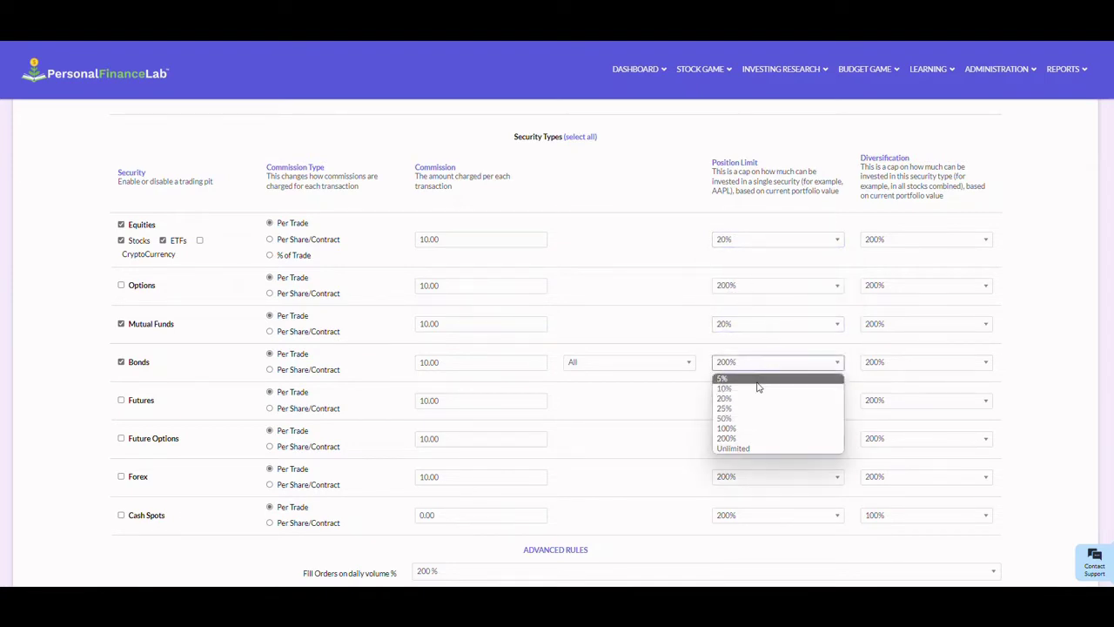
pyautogui.click(754, 398)
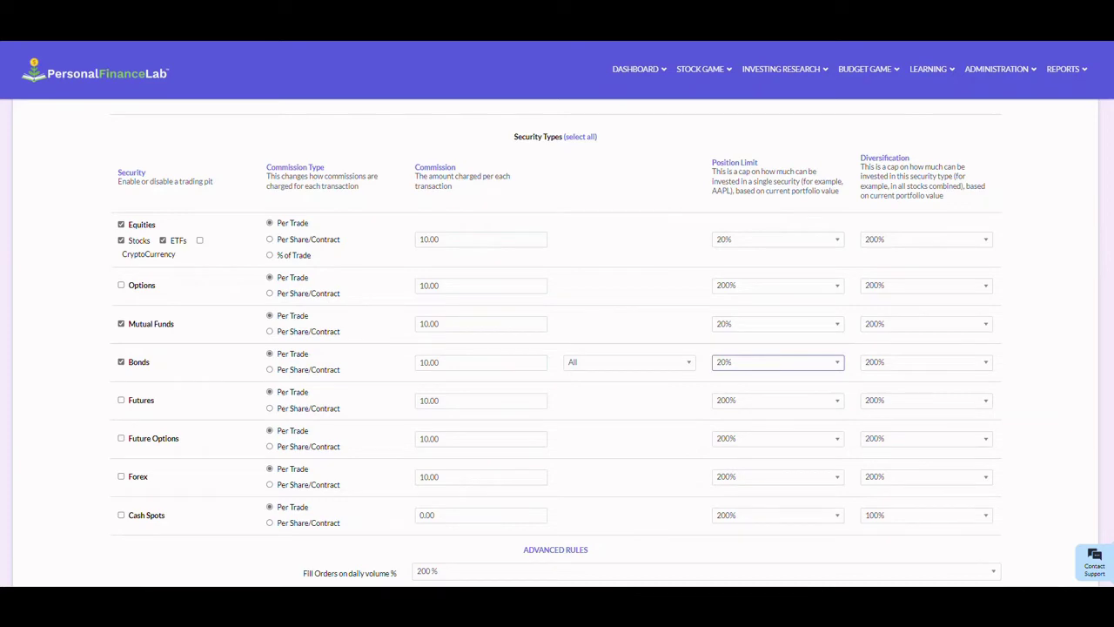
# - Review the available exchanges, keeping United States selected, and turn on Customize Exchanges
pyautogui.scroll(-5, 557, 349)
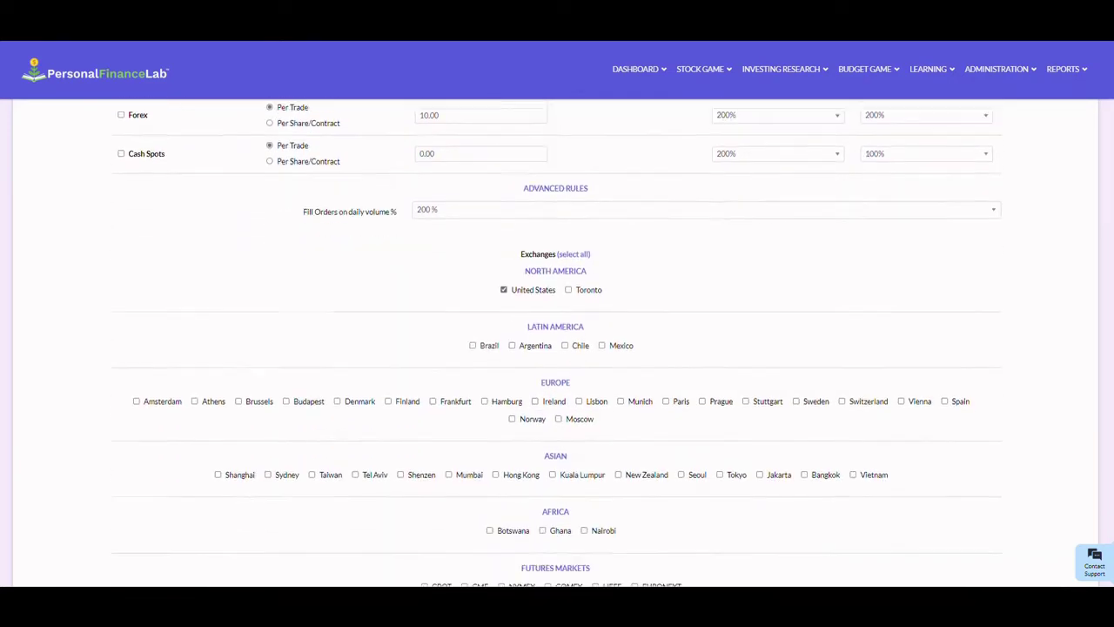
pyautogui.scroll(-1, 557, 348)
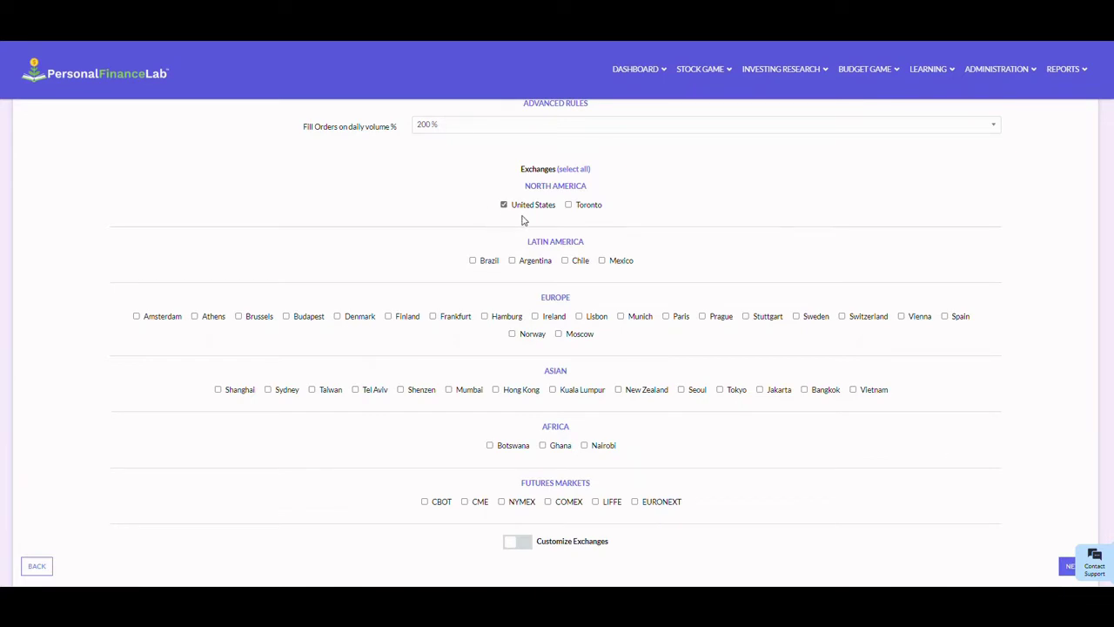
pyautogui.scroll(-2, 696, 389)
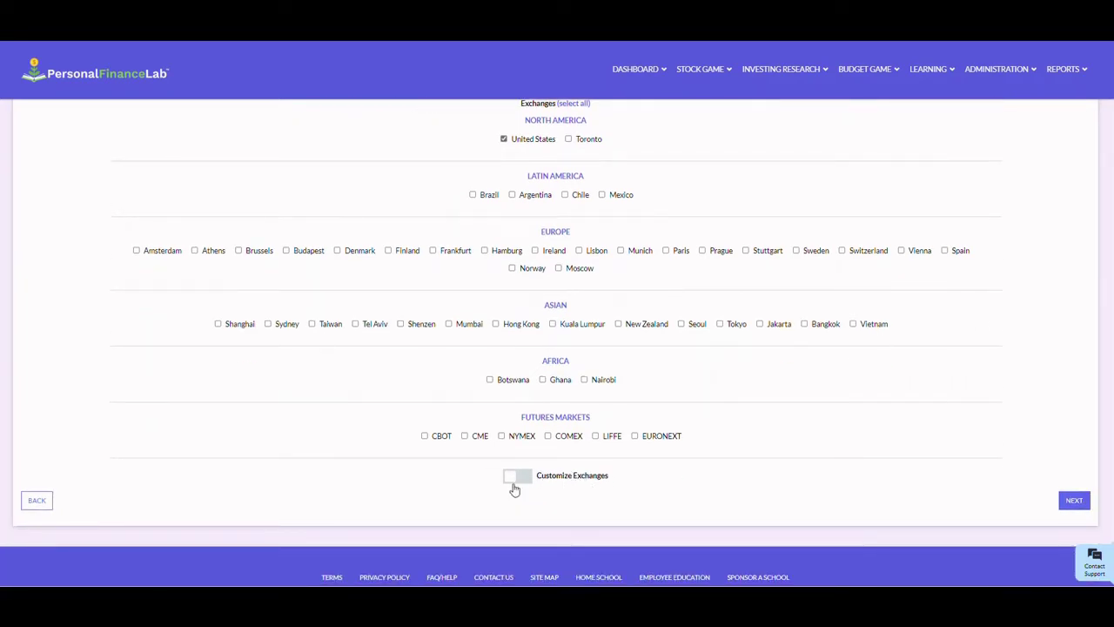
pyautogui.click(513, 481)
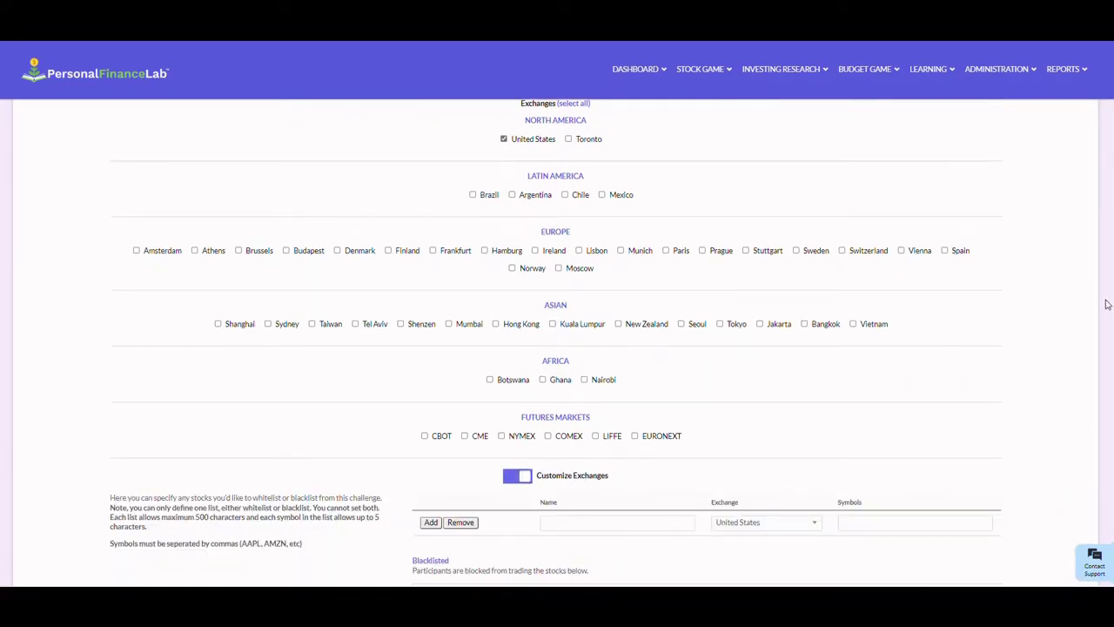
pyautogui.scroll(-3, 1099, 292)
pyautogui.scroll(-1, 659, 334)
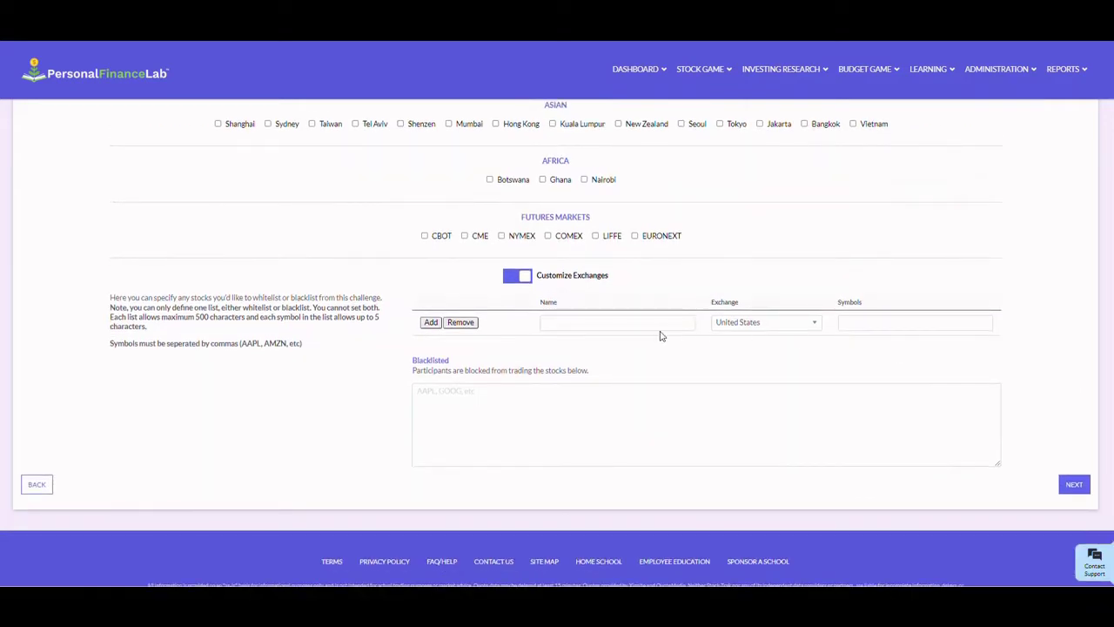
# - Check the custom exchange name, symbols and blacklist fields, leaving them empty, and continue to the assignment settings
pyautogui.click(590, 324)
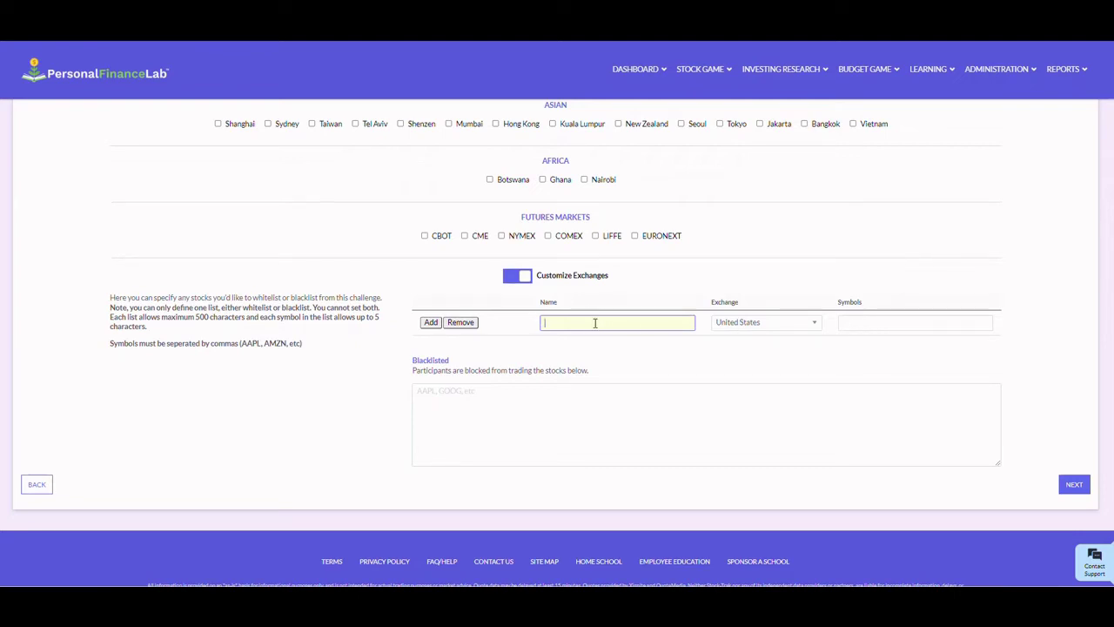
pyautogui.click(877, 323)
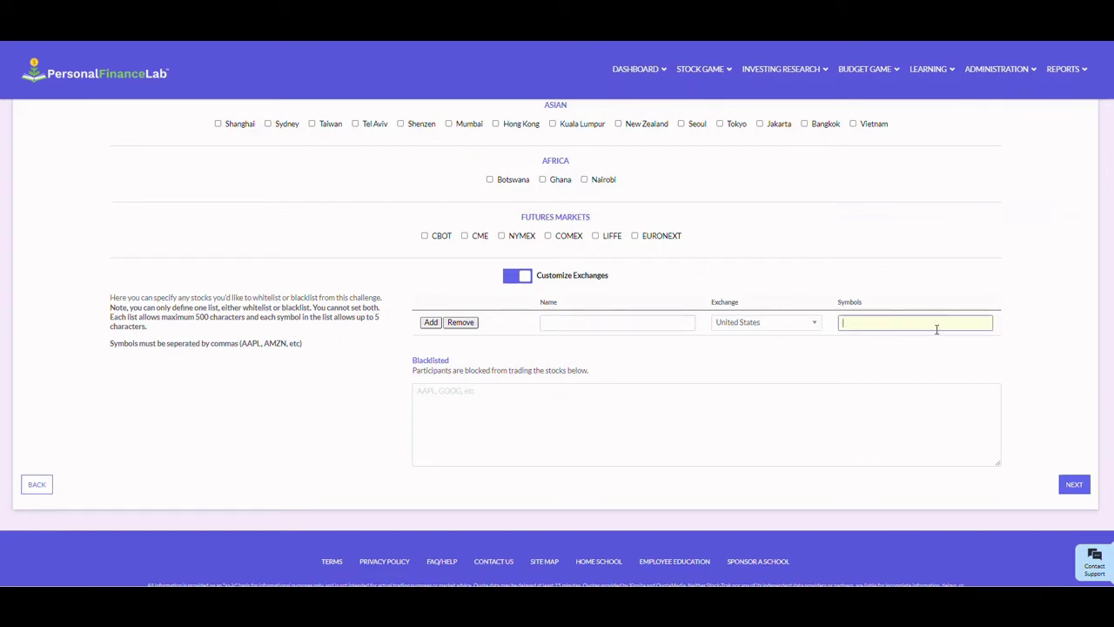
pyautogui.click(503, 389)
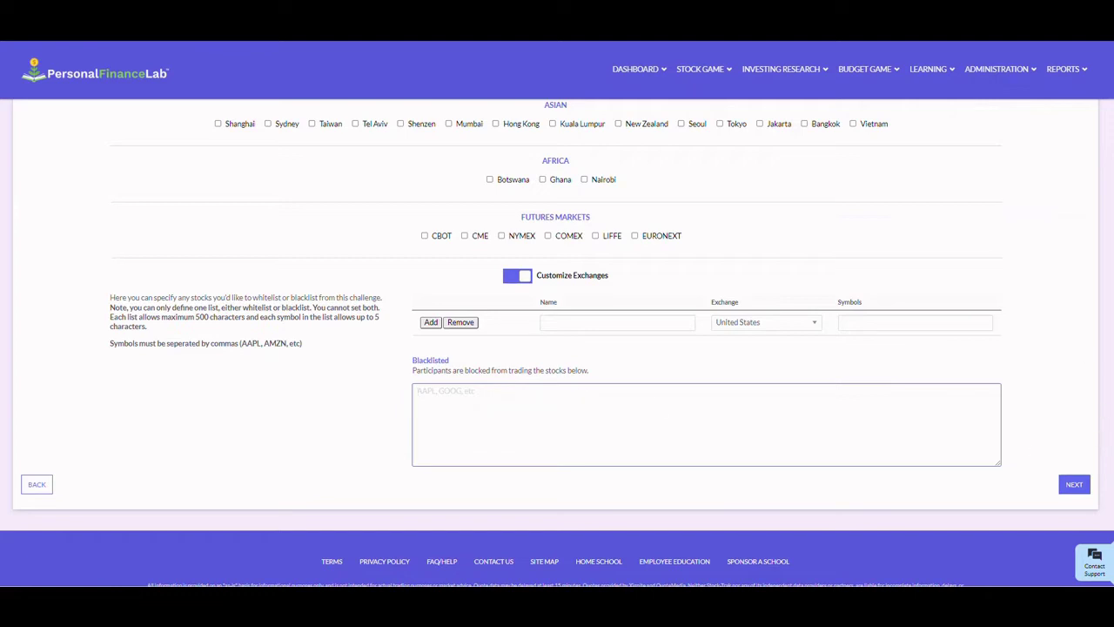
pyautogui.click(1074, 486)
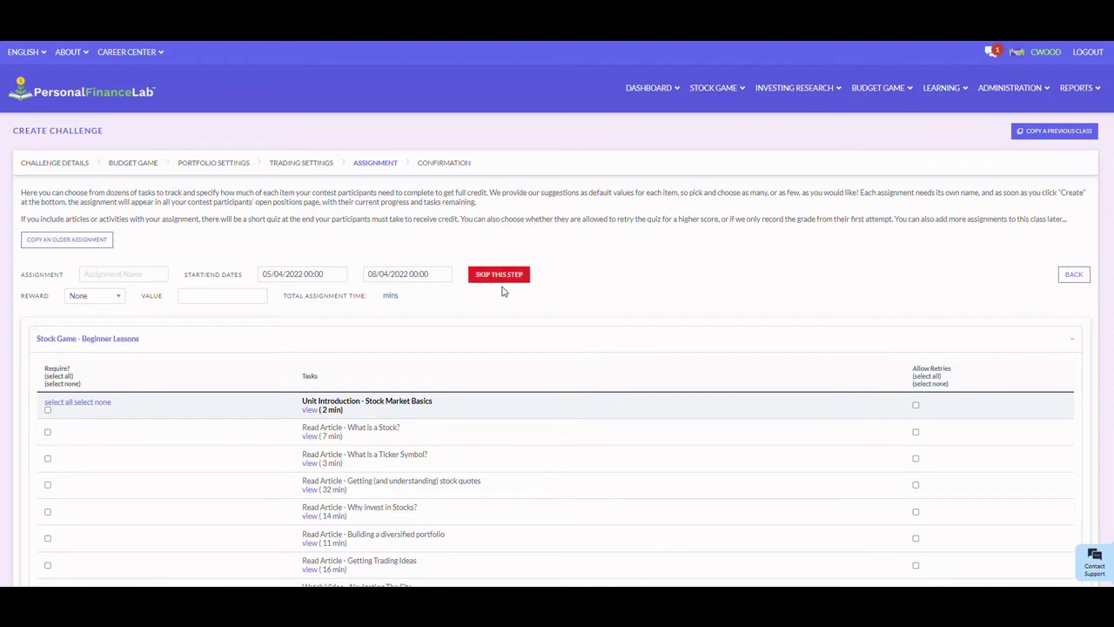
# - Check the assignment name and start date fields, and set the assignment reward to StockGame
pyautogui.click(130, 275)
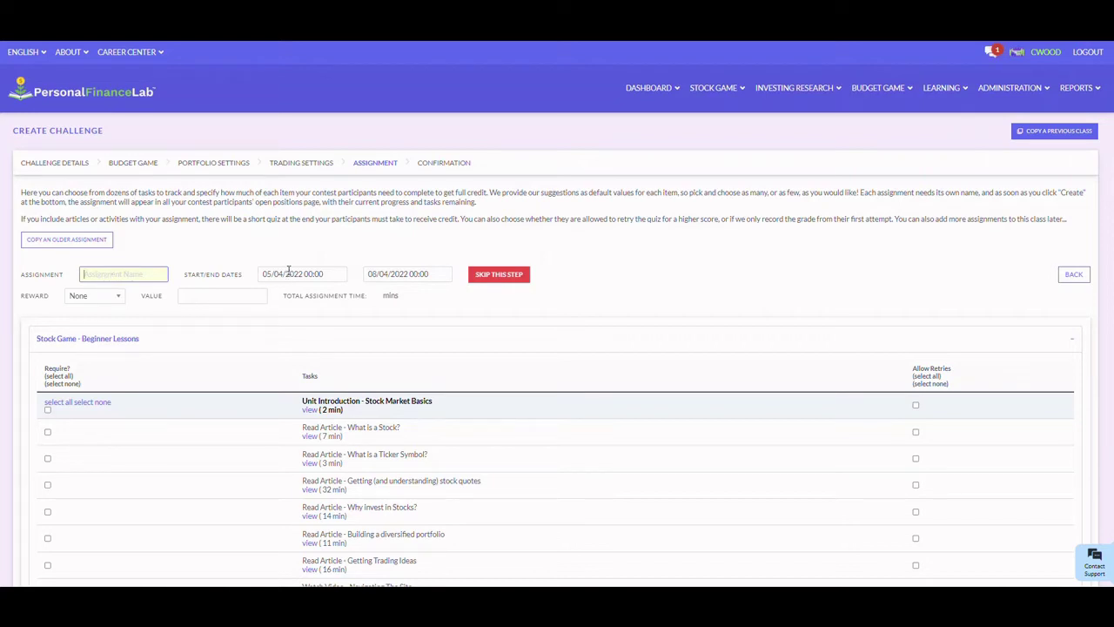
pyautogui.click(288, 270)
pyautogui.click(313, 251)
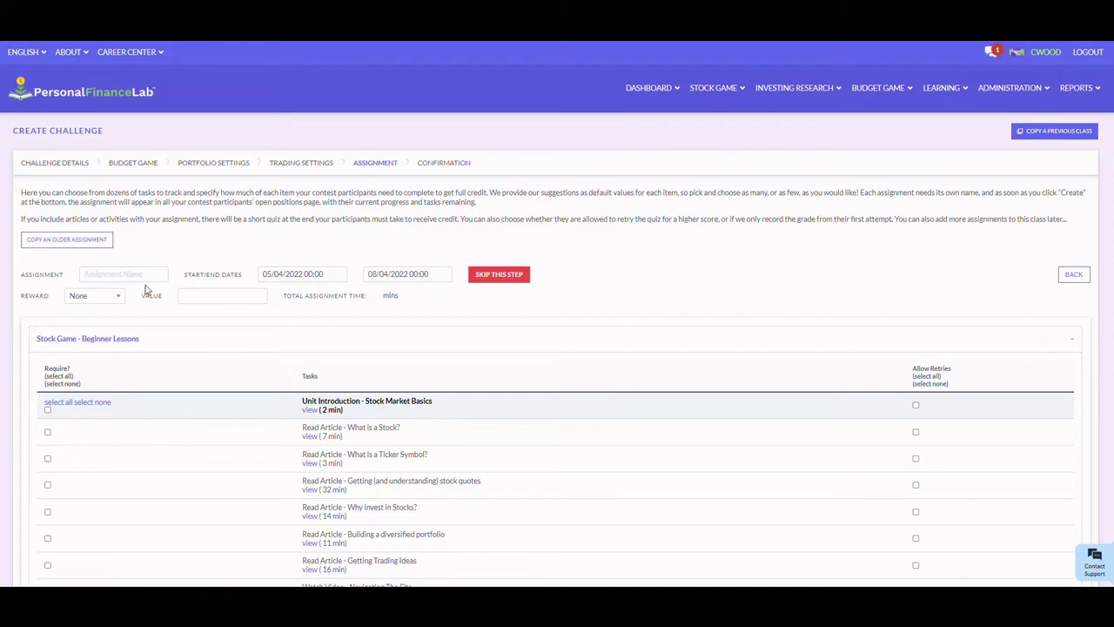
pyautogui.click(110, 296)
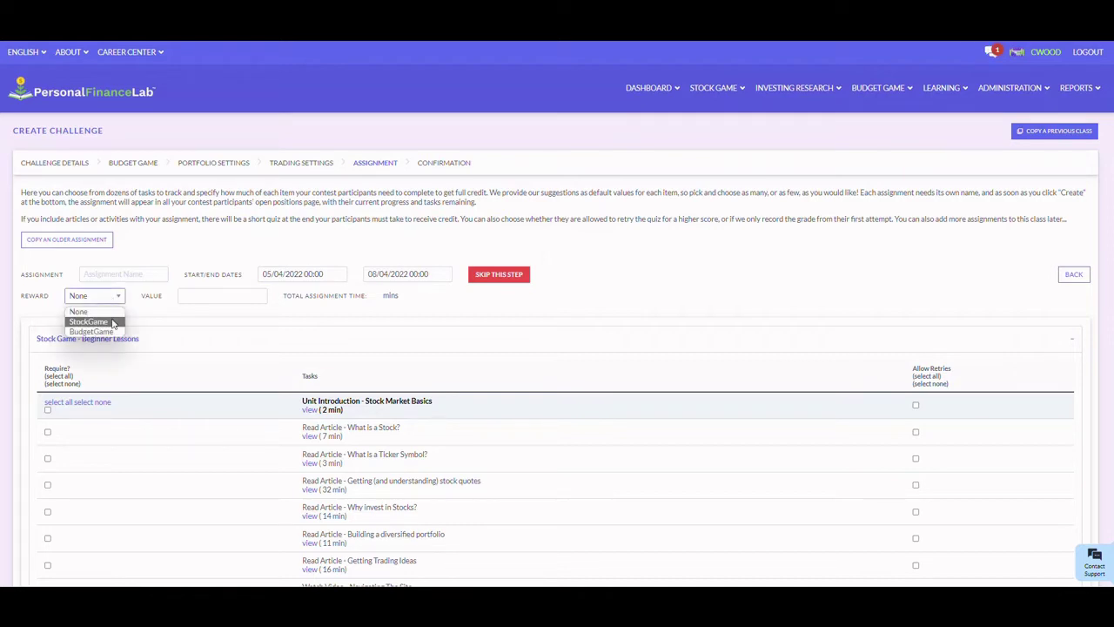
pyautogui.click(96, 323)
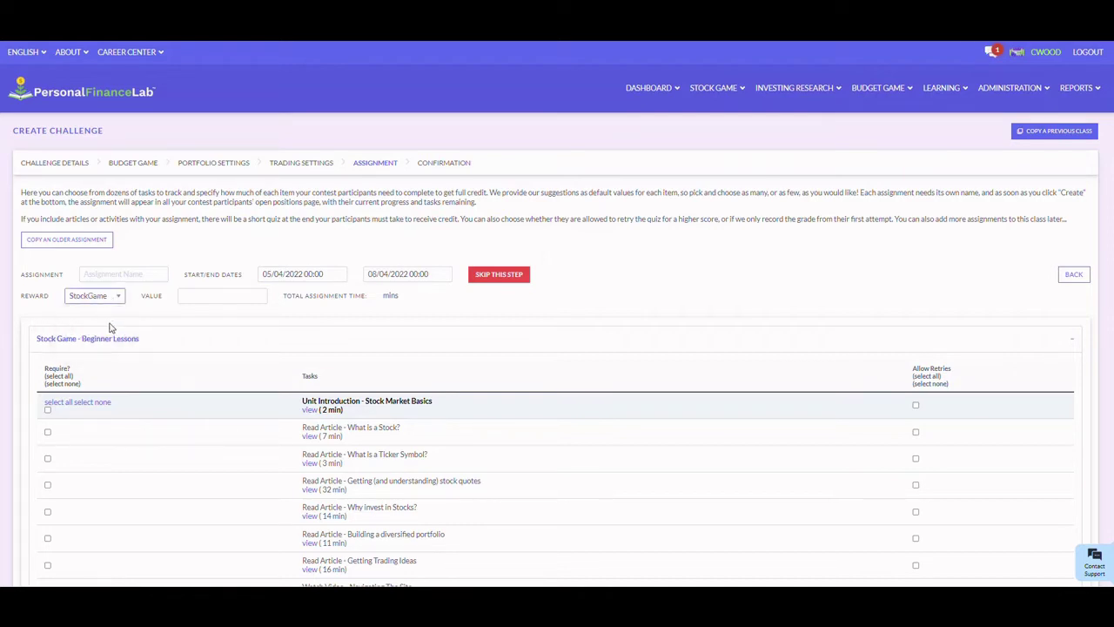
# - Require every task in Stock Game - Beginner Lessons, allow retries on all of them, and collapse the section, leaving the reward value empty
pyautogui.click(188, 295)
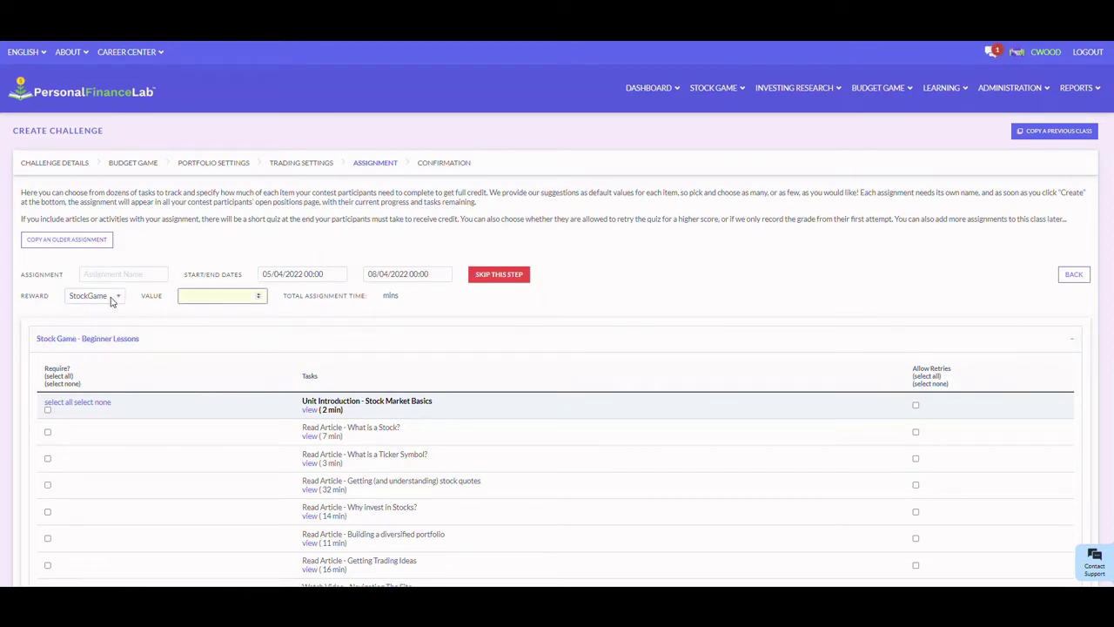
pyautogui.click(714, 279)
pyautogui.scroll(-3, 557, 348)
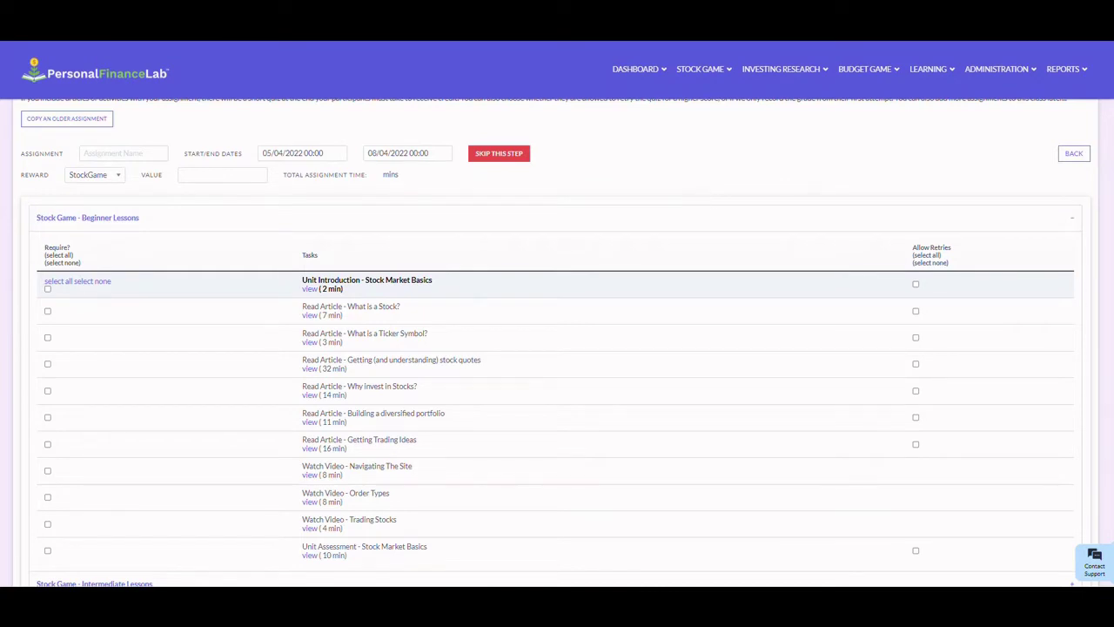
pyautogui.scroll(-1, 557, 342)
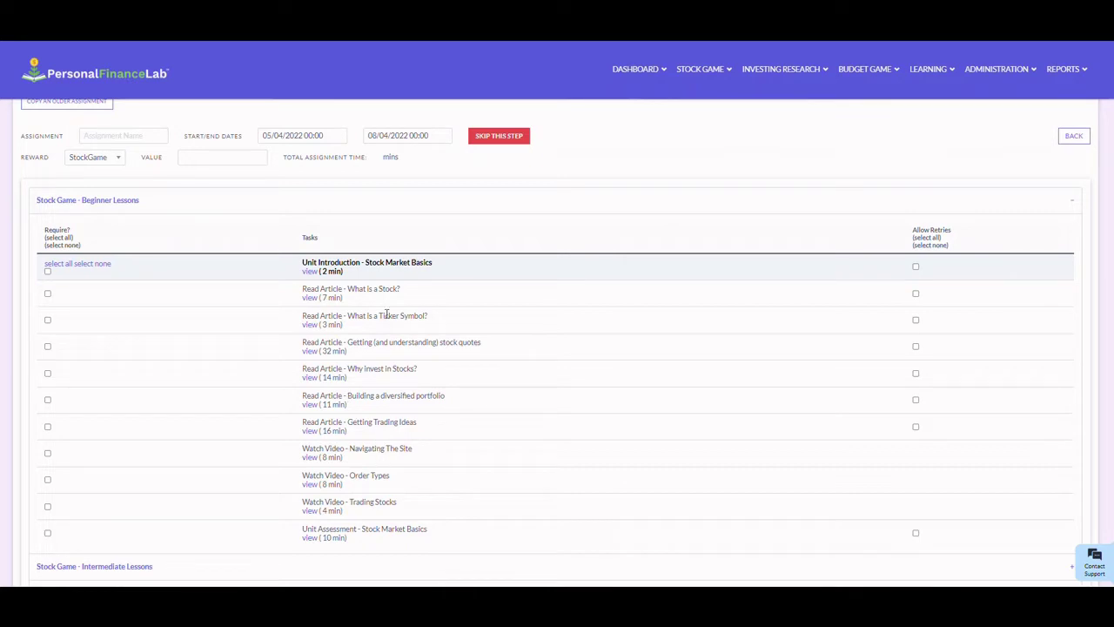
pyautogui.click(54, 239)
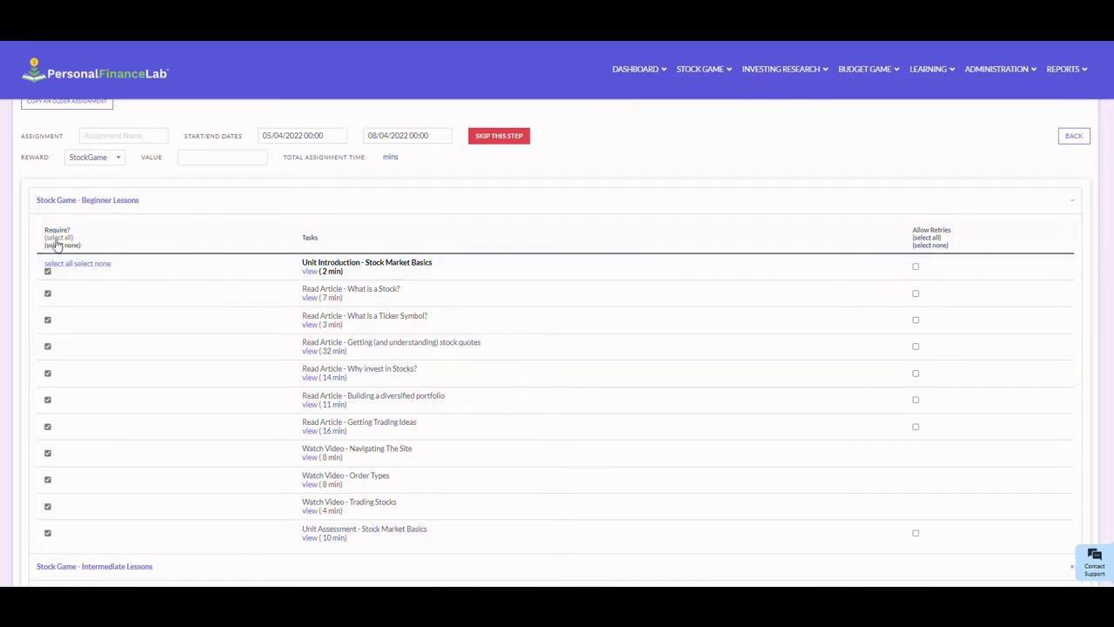
pyautogui.click(56, 246)
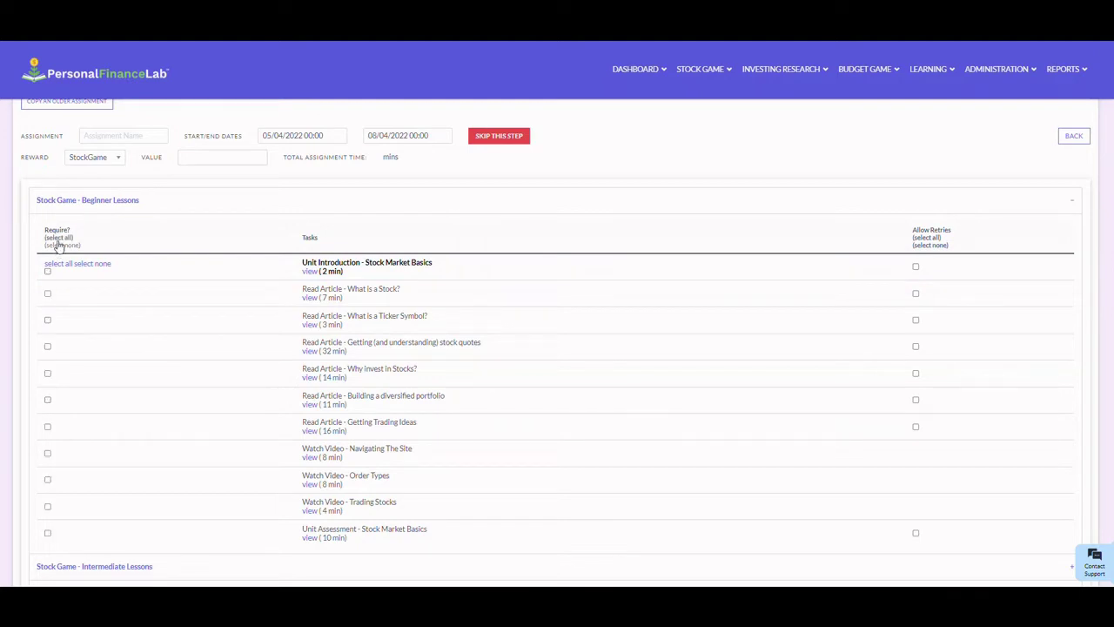
pyautogui.click(55, 237)
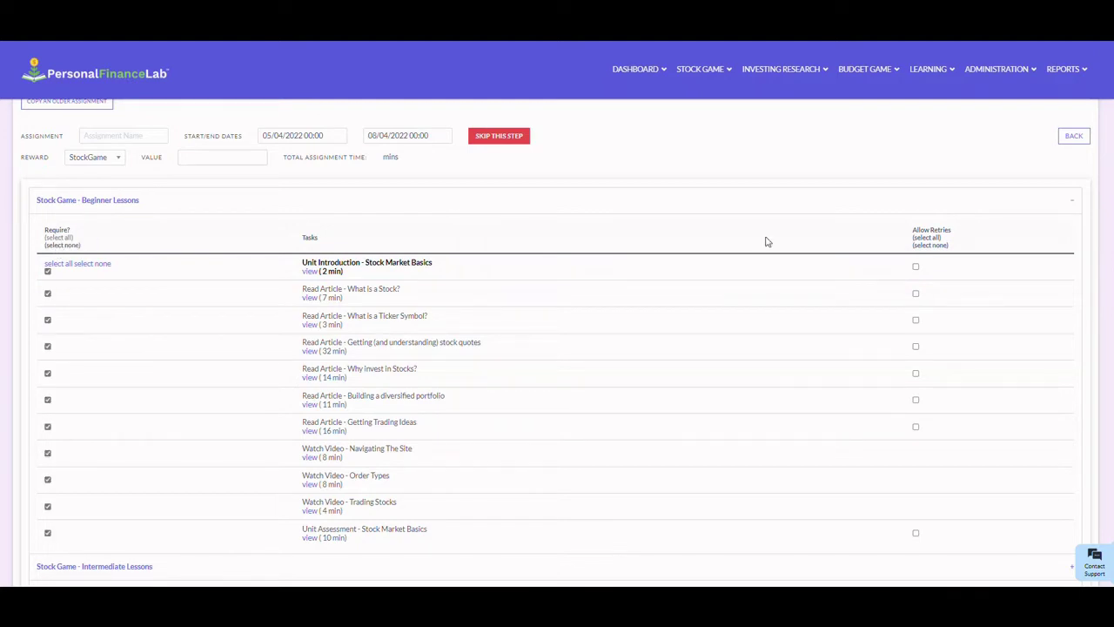
pyautogui.click(927, 238)
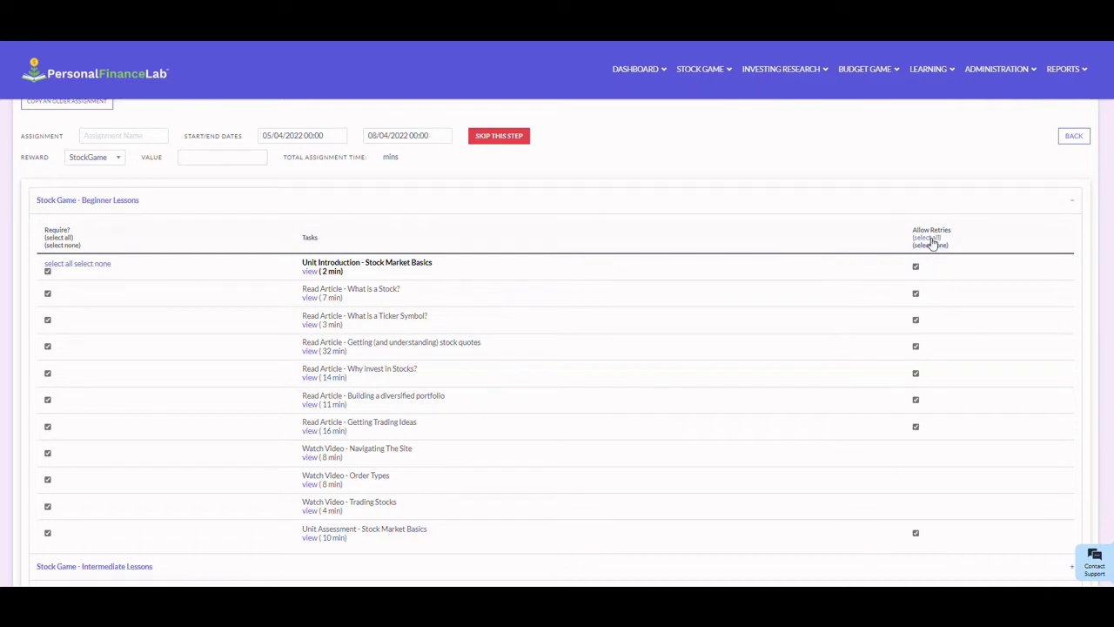
pyautogui.click(1070, 206)
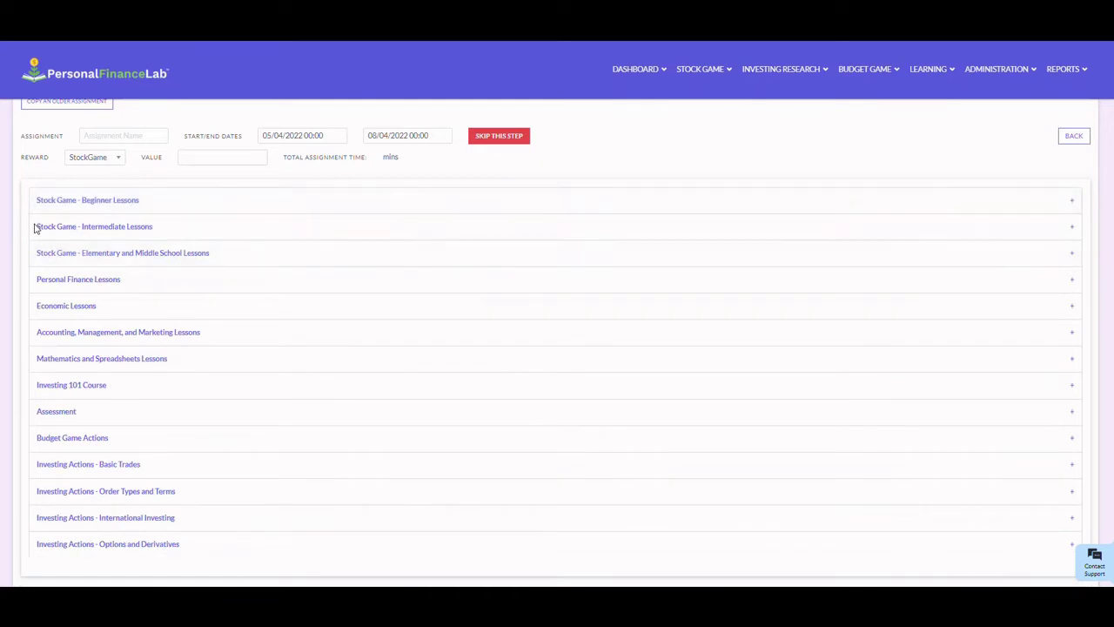
# - Expand Stock Game - Intermediate Lessons and review its articles, videos, activities and unit assessment
pyautogui.click(1076, 229)
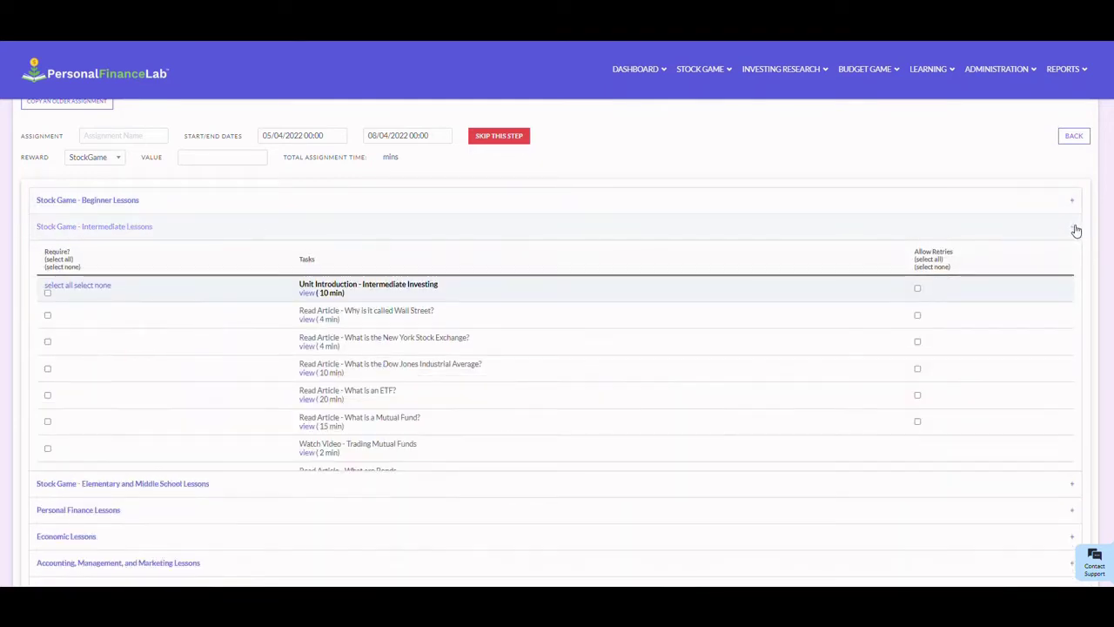
pyautogui.scroll(-2, 452, 137)
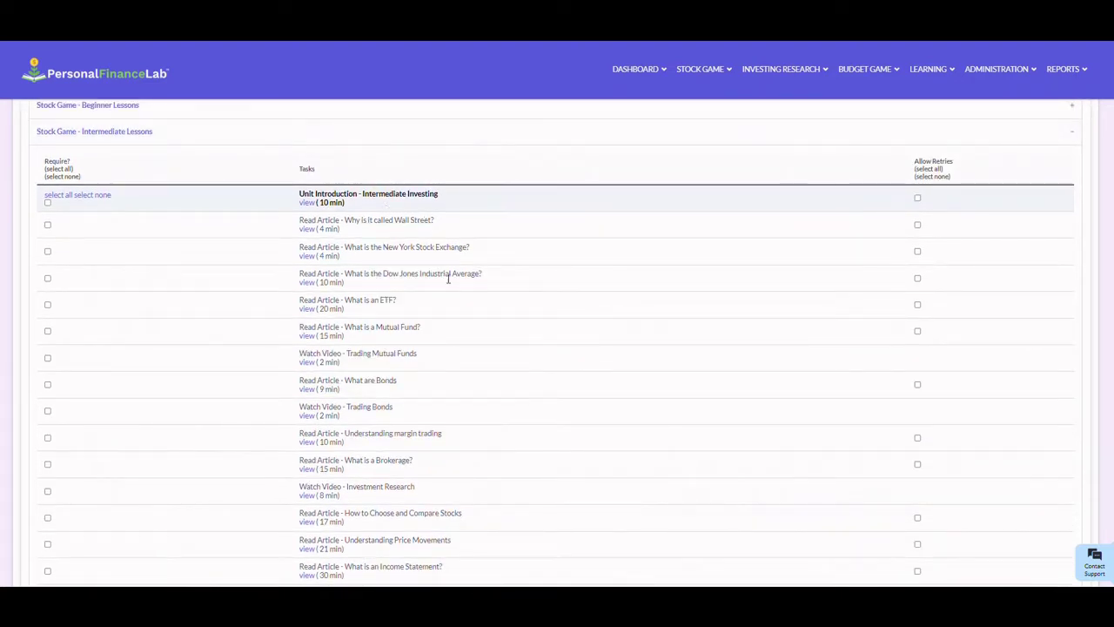
pyautogui.scroll(-1, 1094, 259)
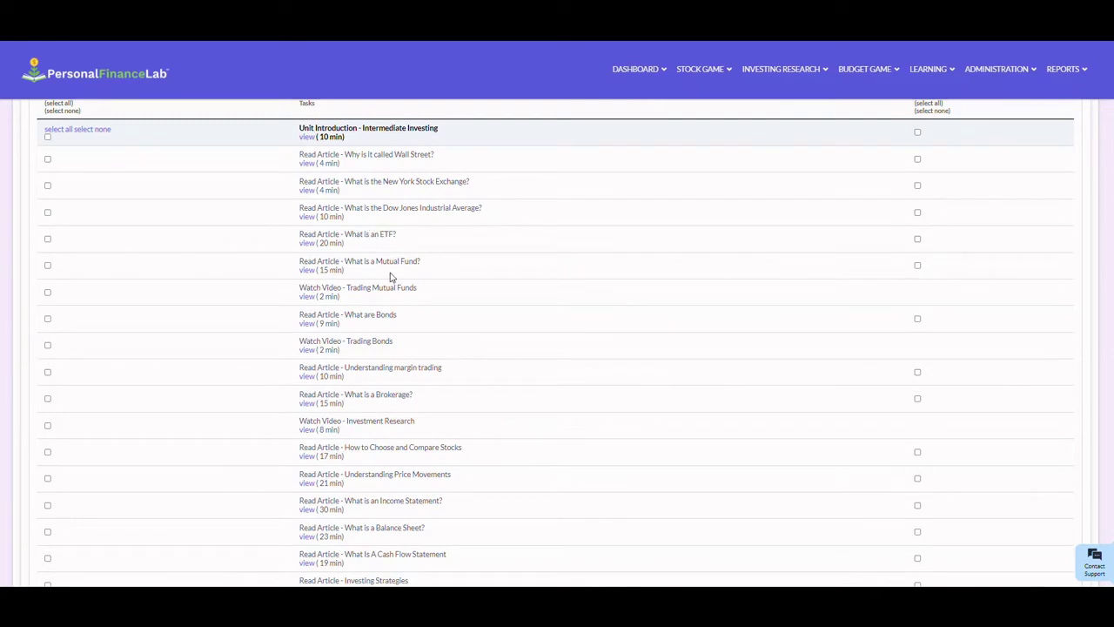
pyautogui.scroll(-1, 557, 349)
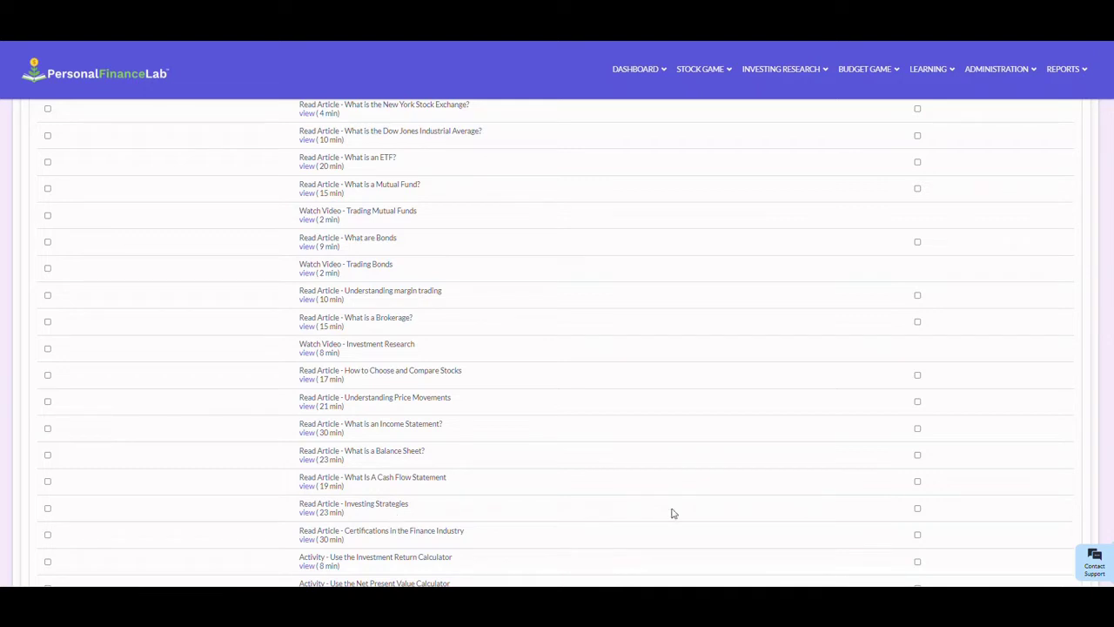
pyautogui.scroll(-2, 412, 413)
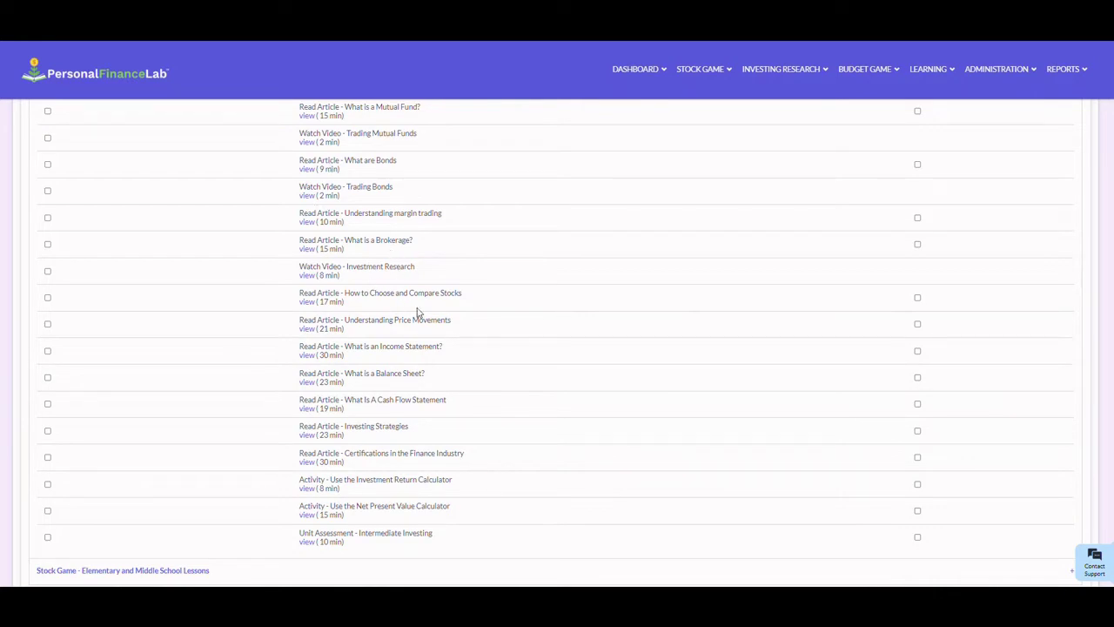
# - Preview the Investment Research video task in a new browser tab and return to the assignment setup
pyautogui.rightClick(306, 275)
pyautogui.click(353, 294)
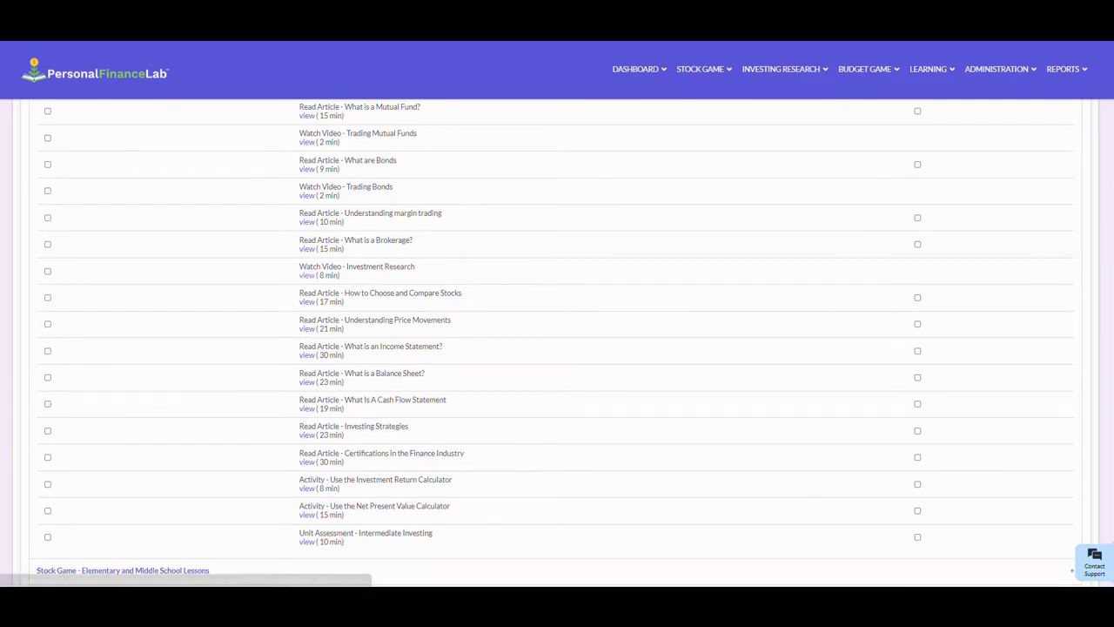
pyautogui.hotkey('ctrl', 'Tab')
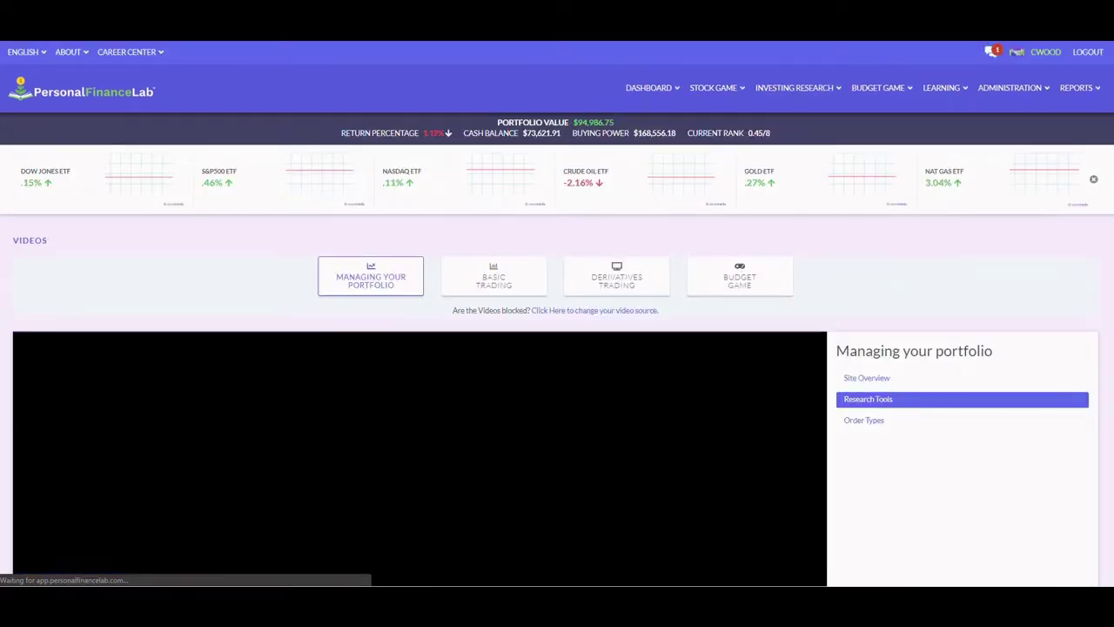
pyautogui.scroll(-1, 1079, 155)
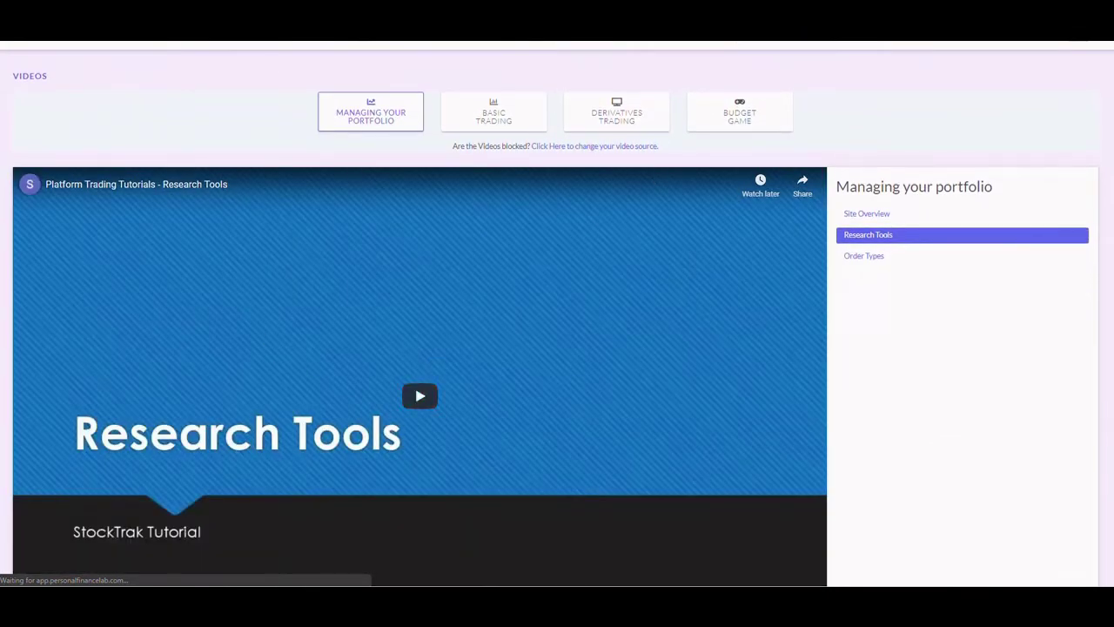
pyautogui.scroll(-1, 345, 259)
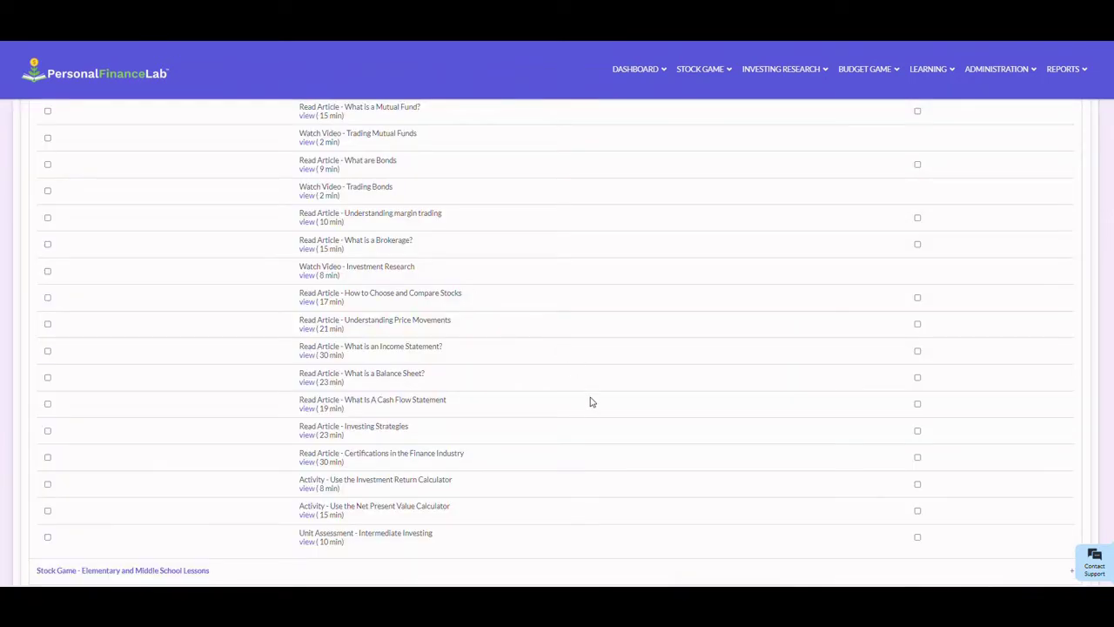
# - Open the Investing Strategies article in a new browser tab, skim it from security types to active trading, and return to the assignment setup
pyautogui.scroll(-2, 588, 399)
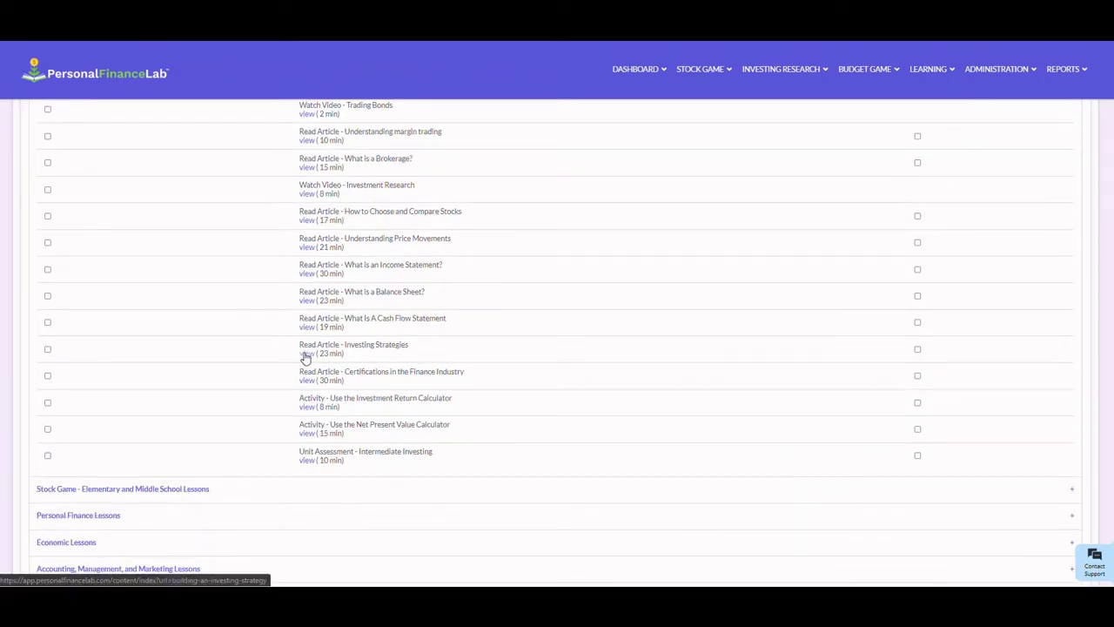
pyautogui.rightClick(307, 357)
pyautogui.click(363, 114)
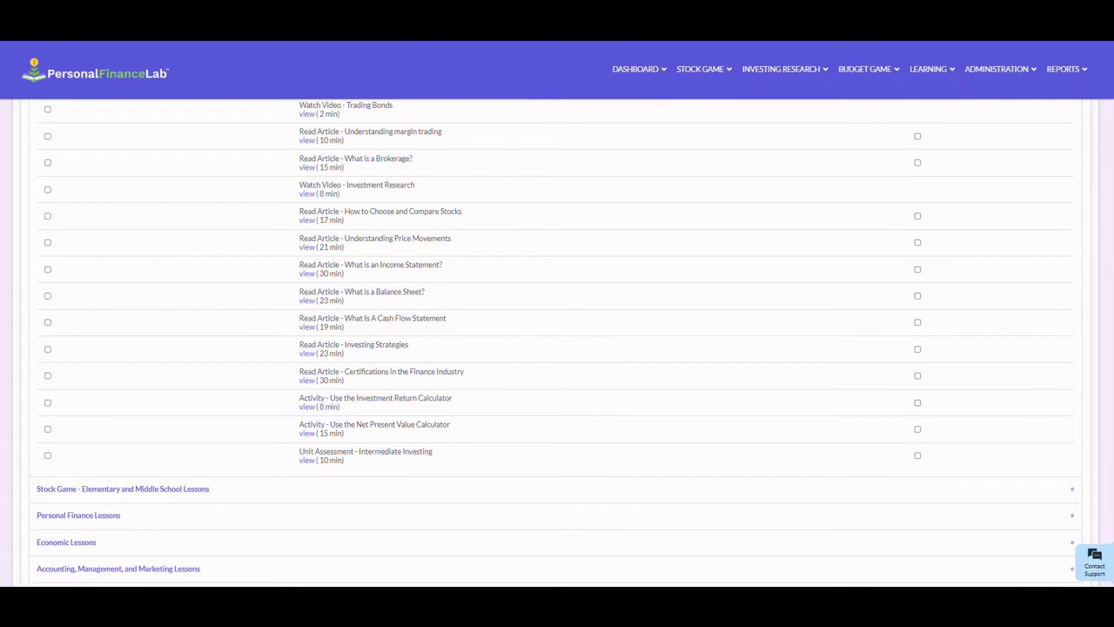
pyautogui.hotkey('ctrl', 'Tab')
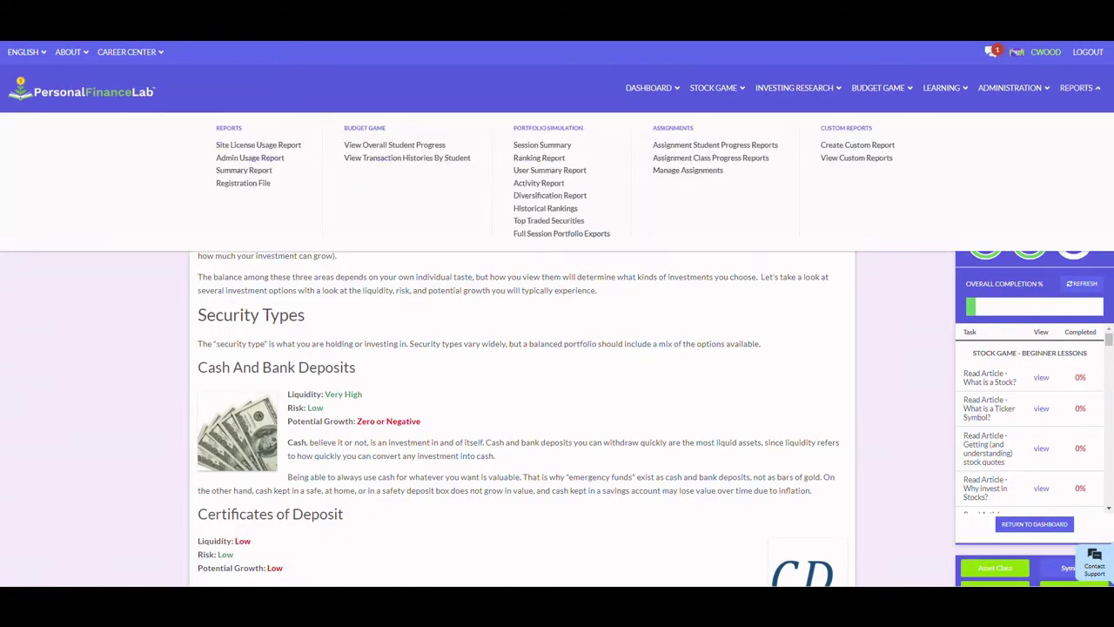
pyautogui.scroll(-2, 522, 348)
pyautogui.scroll(-5, 557, 348)
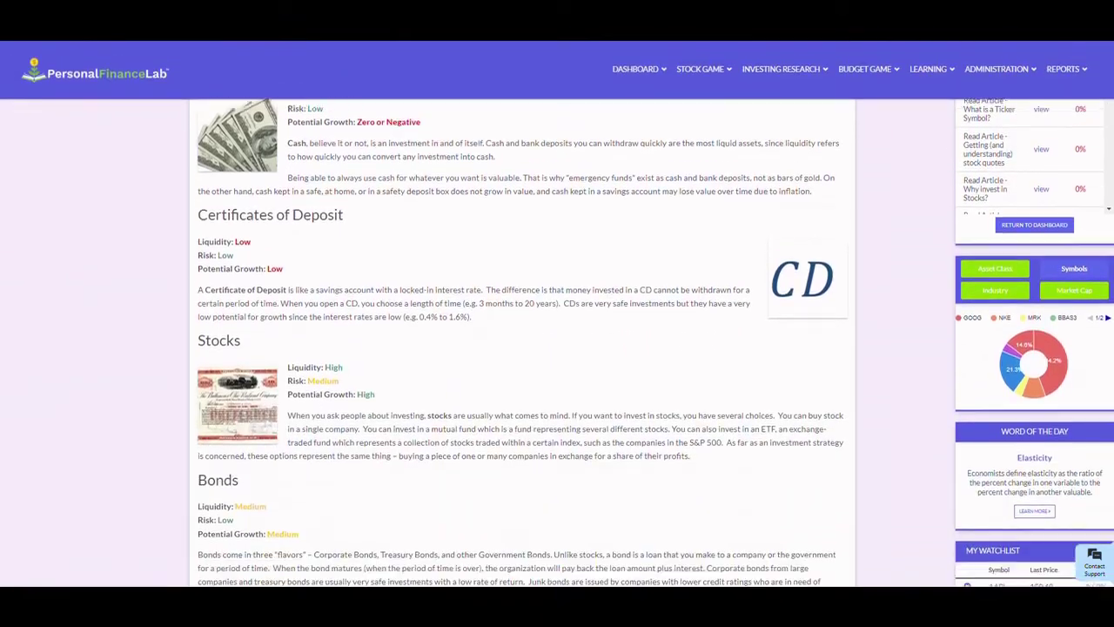
pyautogui.scroll(-8, 557, 348)
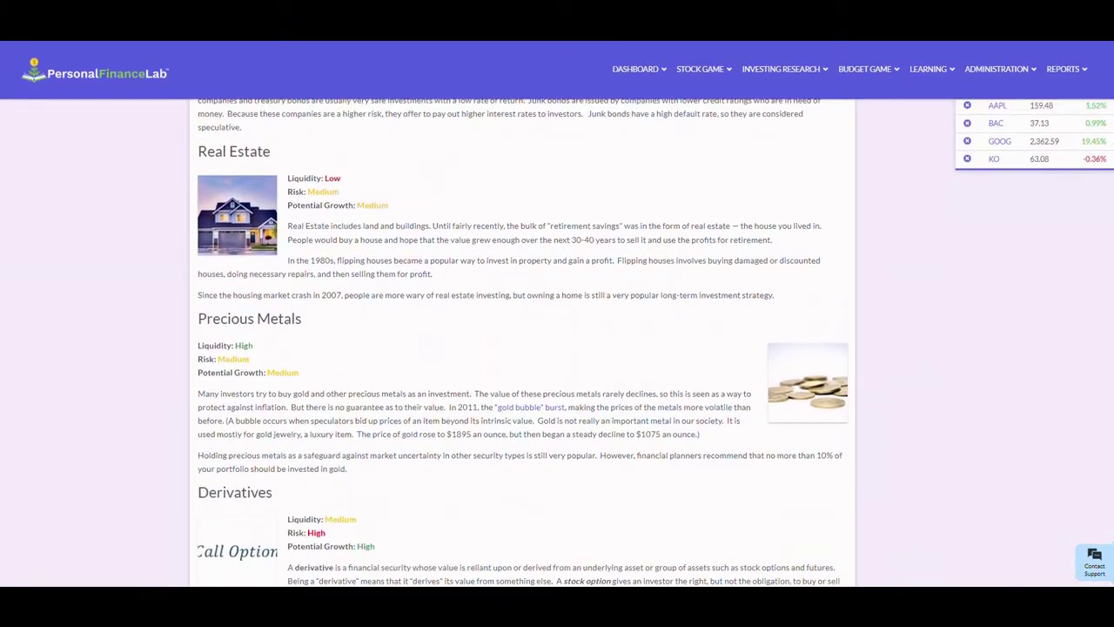
pyautogui.scroll(-6, 557, 348)
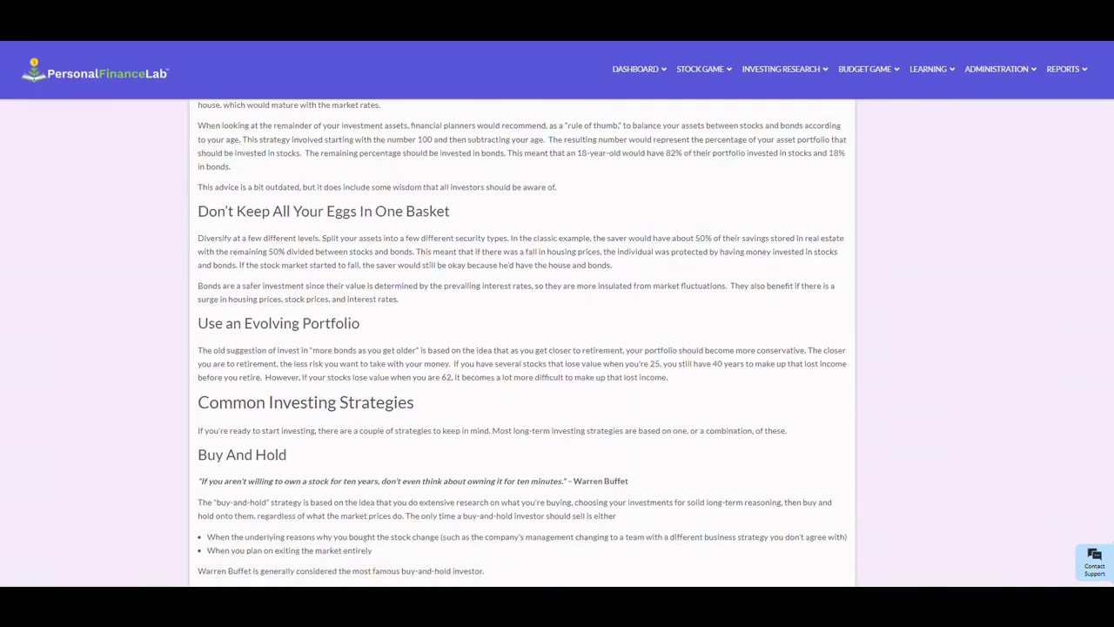
pyautogui.scroll(-8, 557, 348)
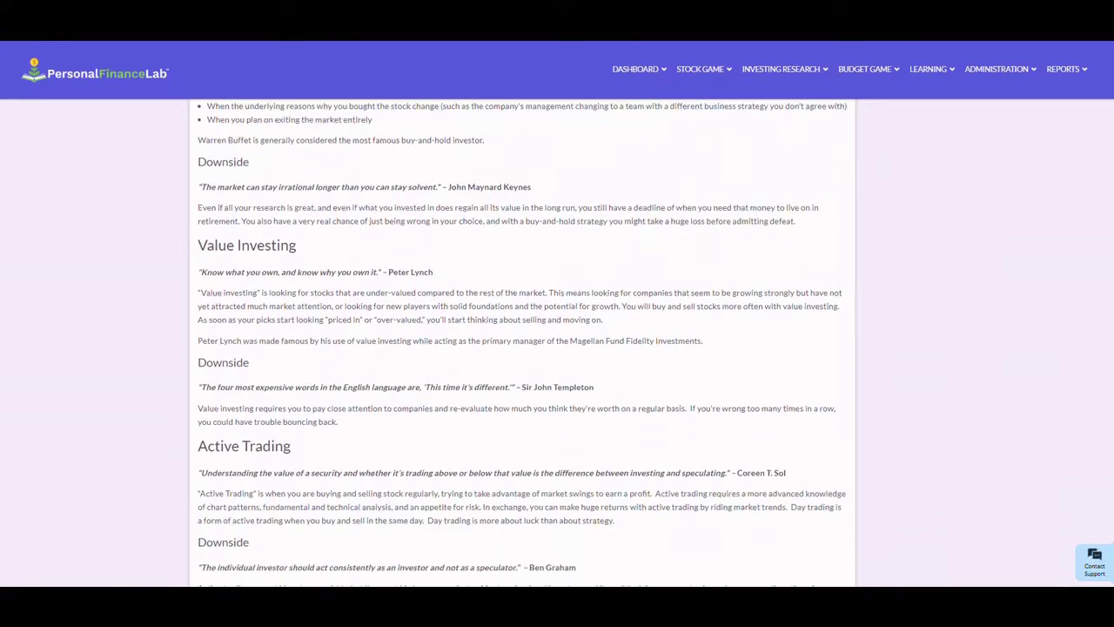
pyautogui.scroll(-5, 557, 348)
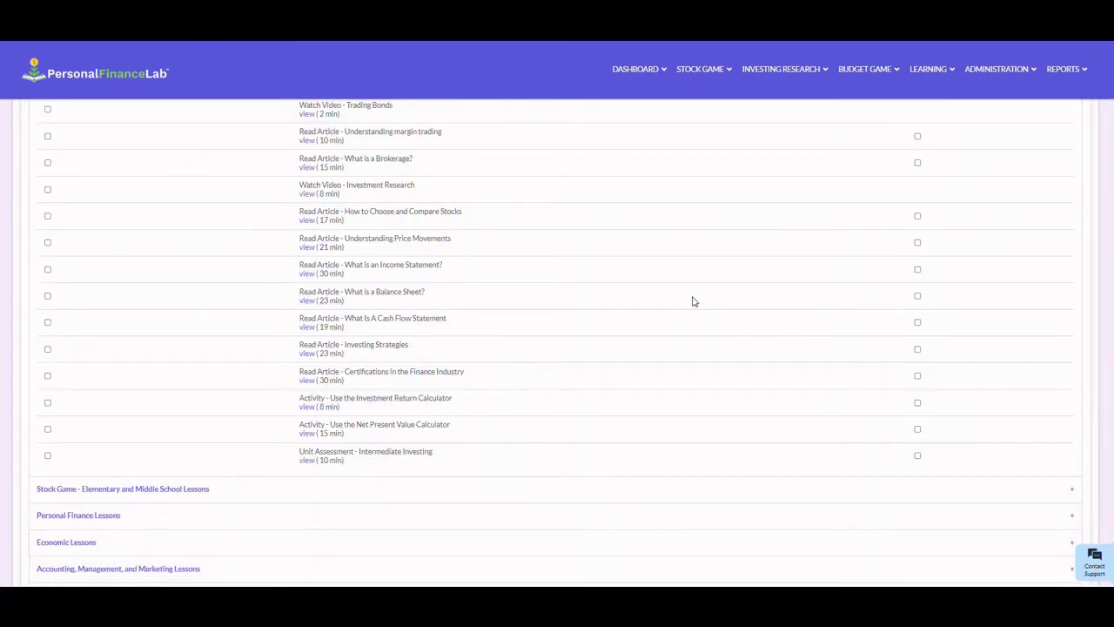
# - Expand Stock Game - Elementary and Middle School Lessons and review its video and quiz tasks
pyautogui.scroll(-2, 692, 299)
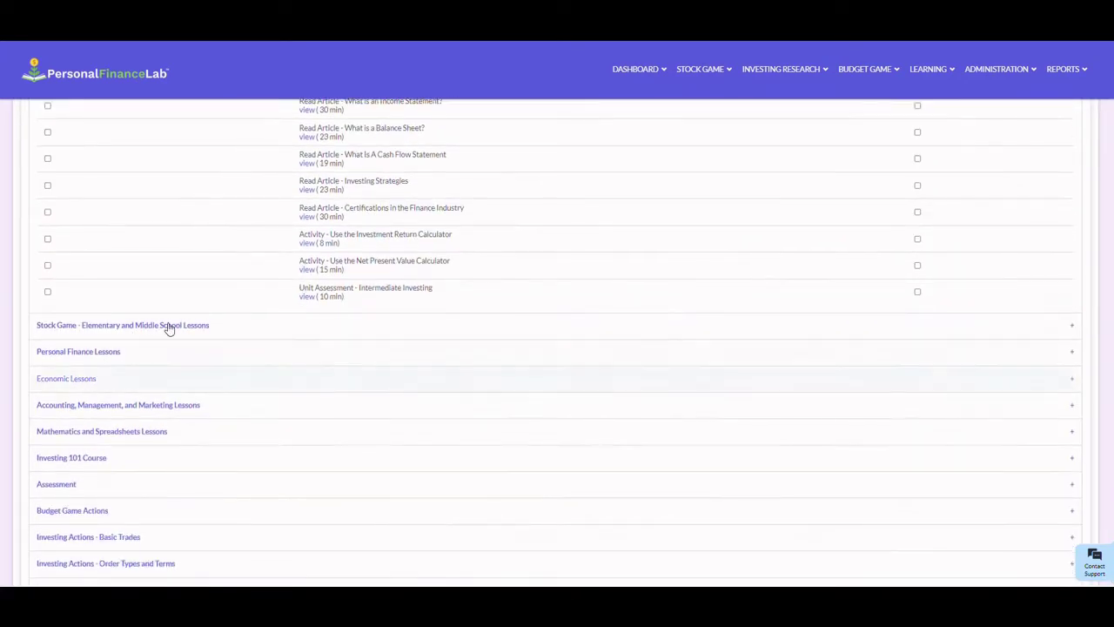
pyautogui.click(1070, 327)
pyautogui.scroll(-1, 499, 481)
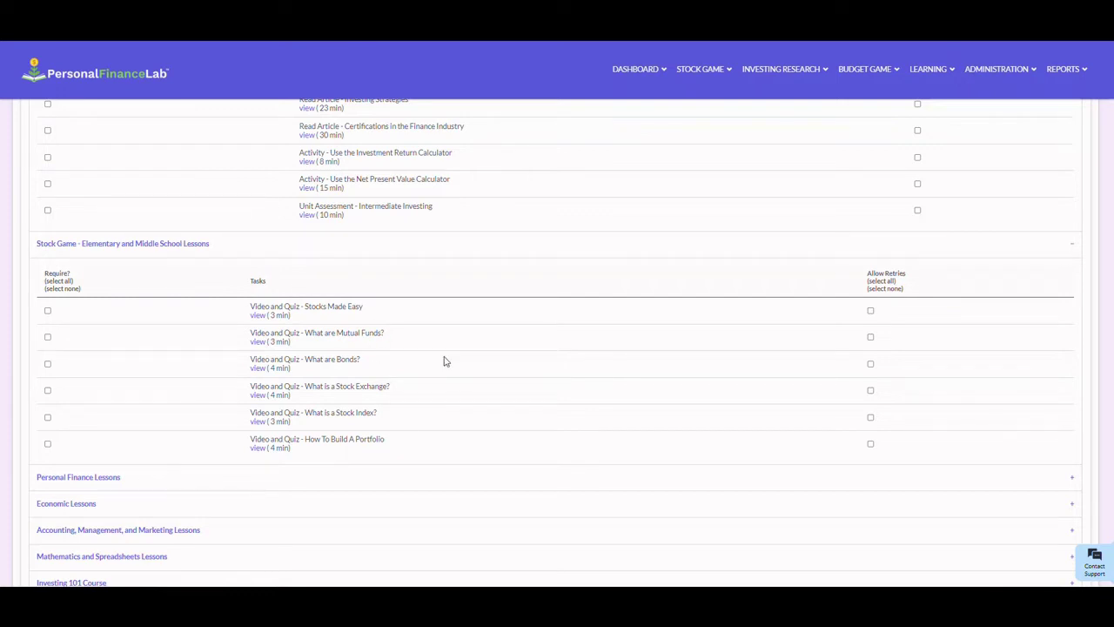
pyautogui.scroll(-2, 1070, 361)
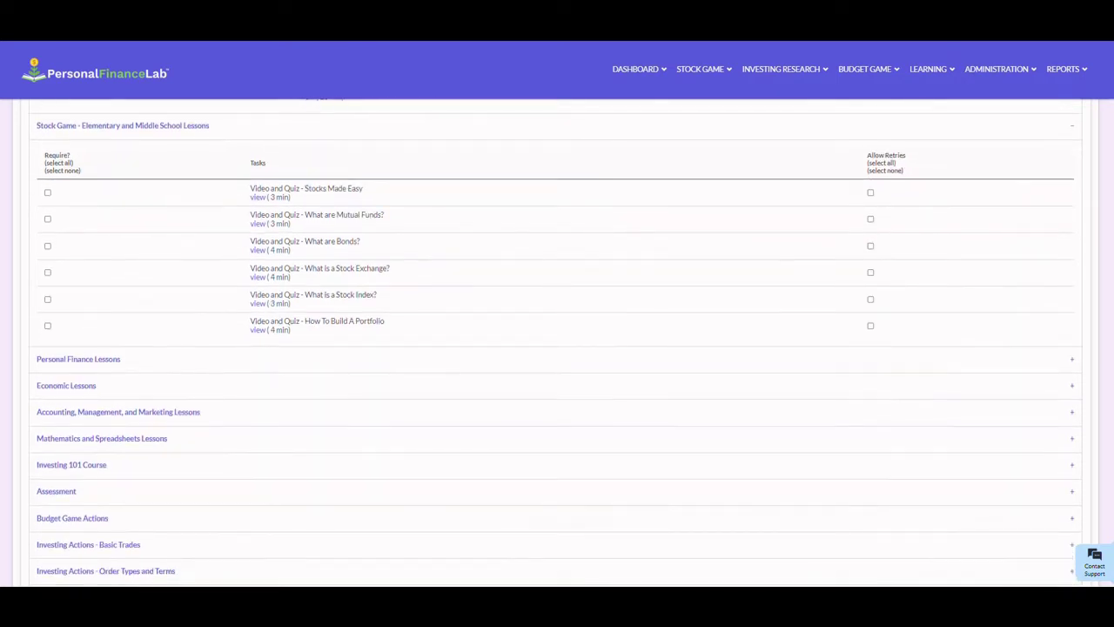
# - Expand Personal Finance Lessons and review its units from Budgeting, Saving, and Spending through Risk and Financial Decision Making
pyautogui.click(1071, 359)
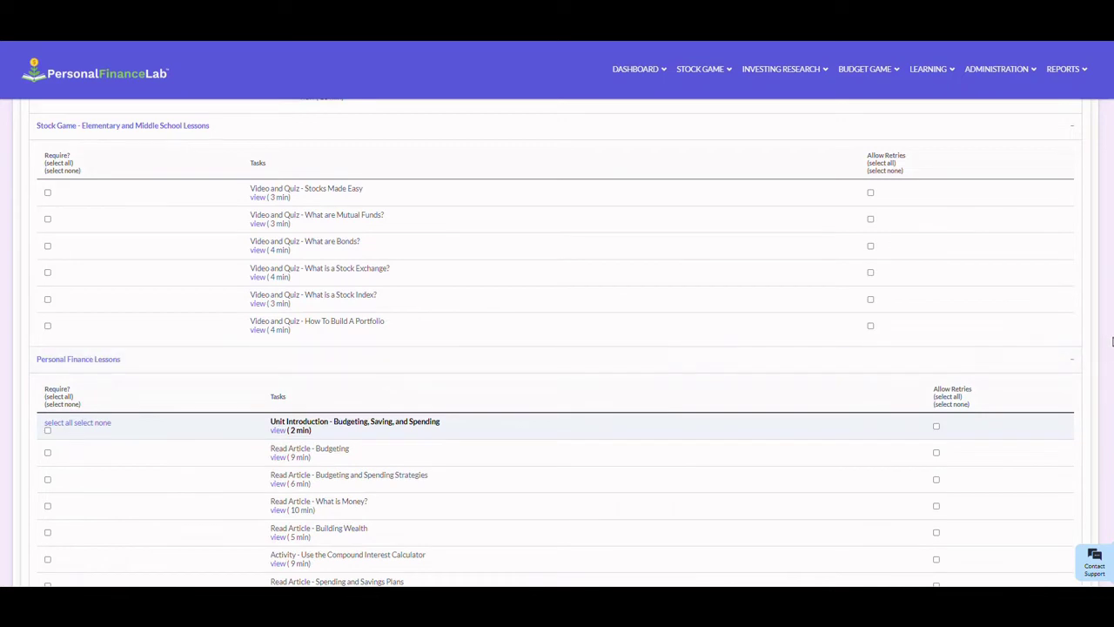
pyautogui.scroll(-3, 318, 275)
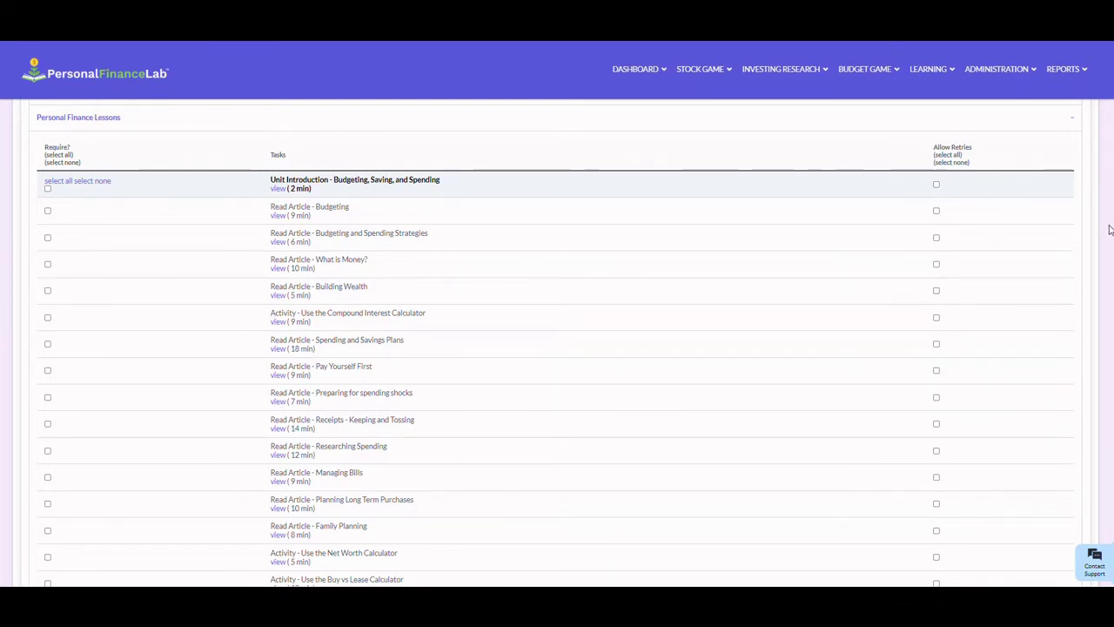
pyautogui.scroll(-2, 1109, 233)
pyautogui.scroll(2, 556, 342)
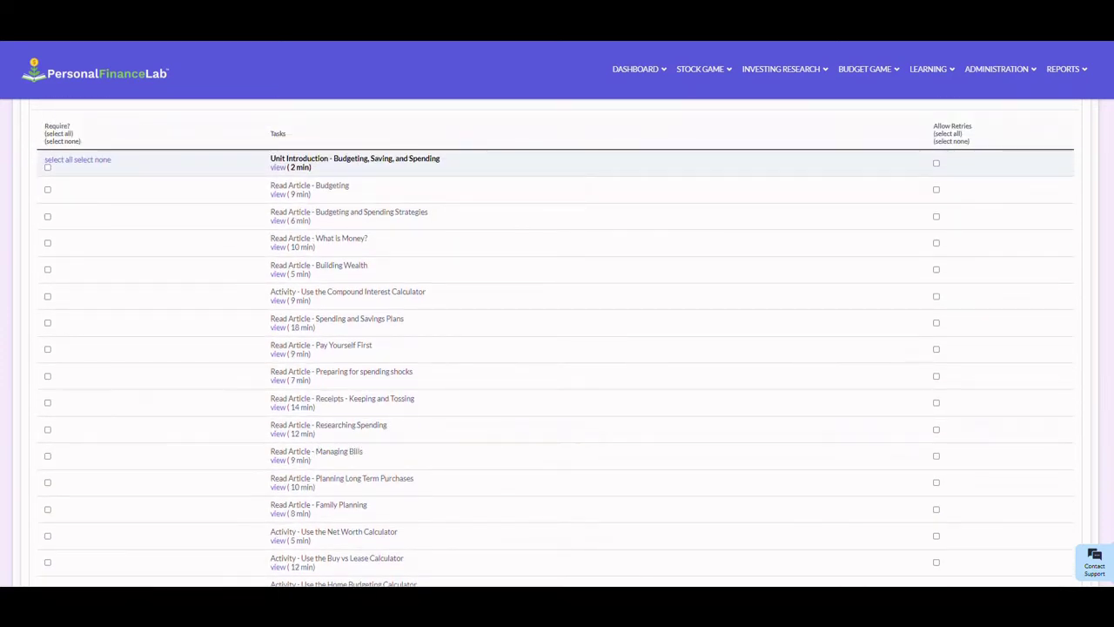
pyautogui.scroll(-2, 557, 340)
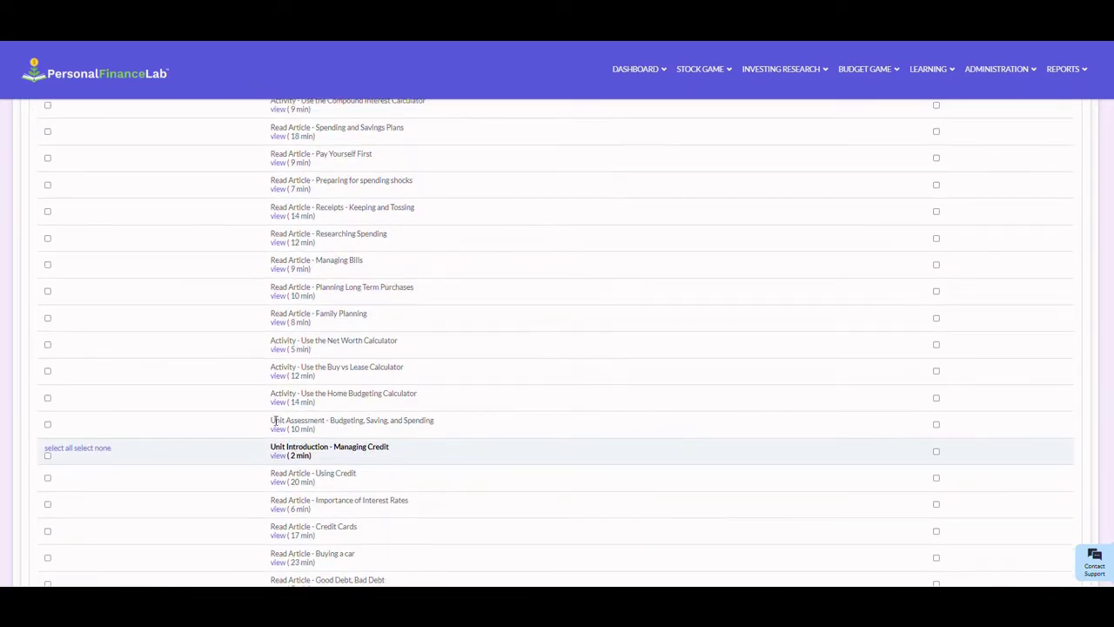
pyautogui.scroll(-3, 557, 340)
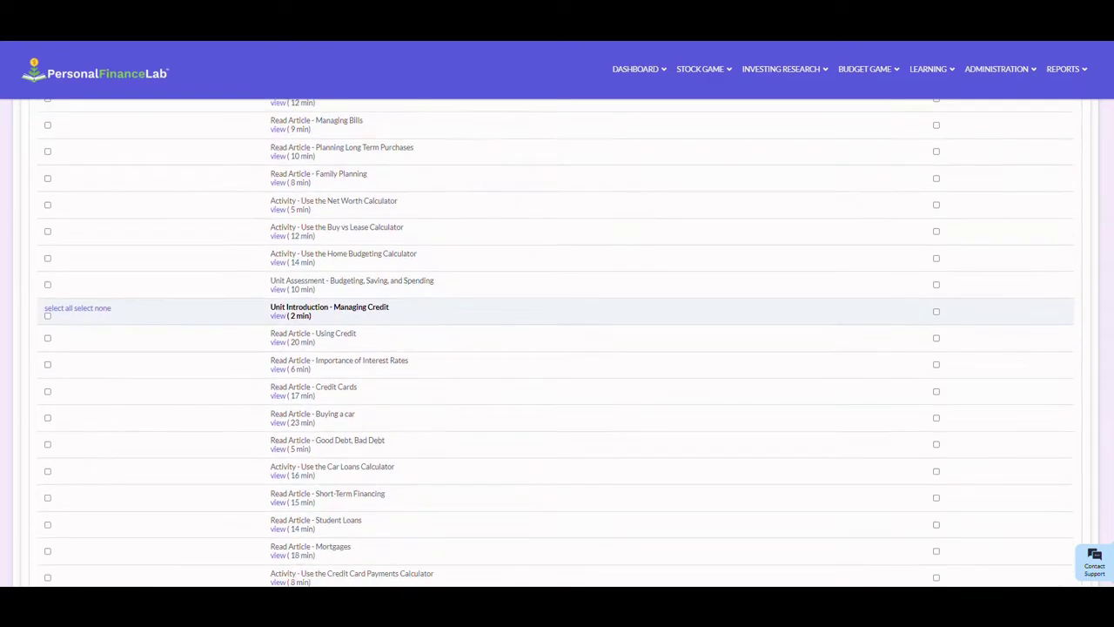
pyautogui.scroll(-2, 557, 339)
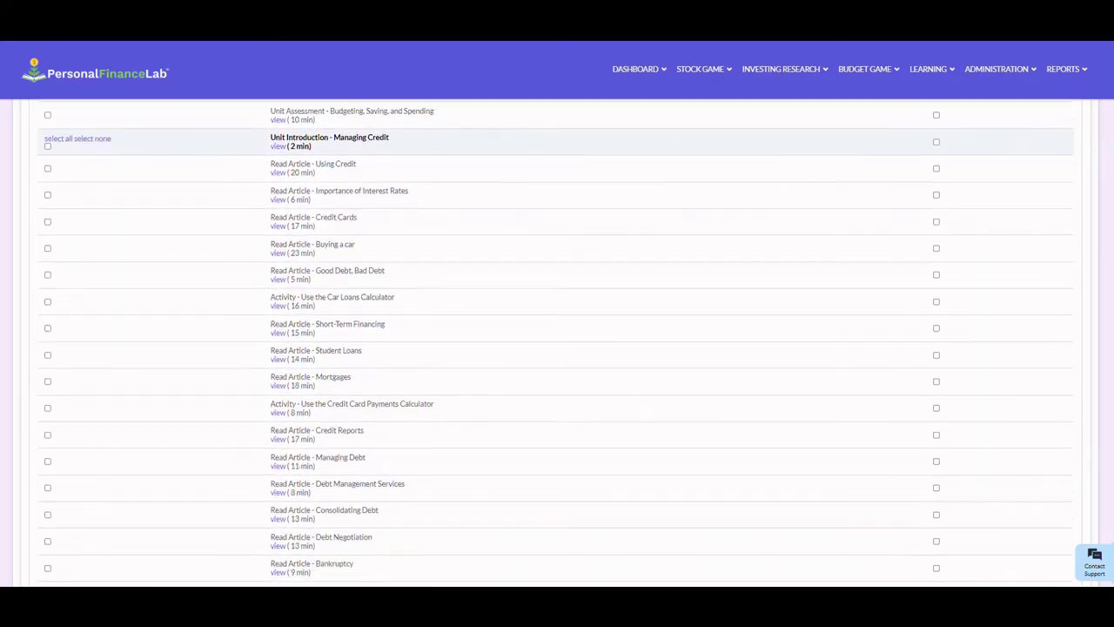
pyautogui.scroll(-5, 557, 340)
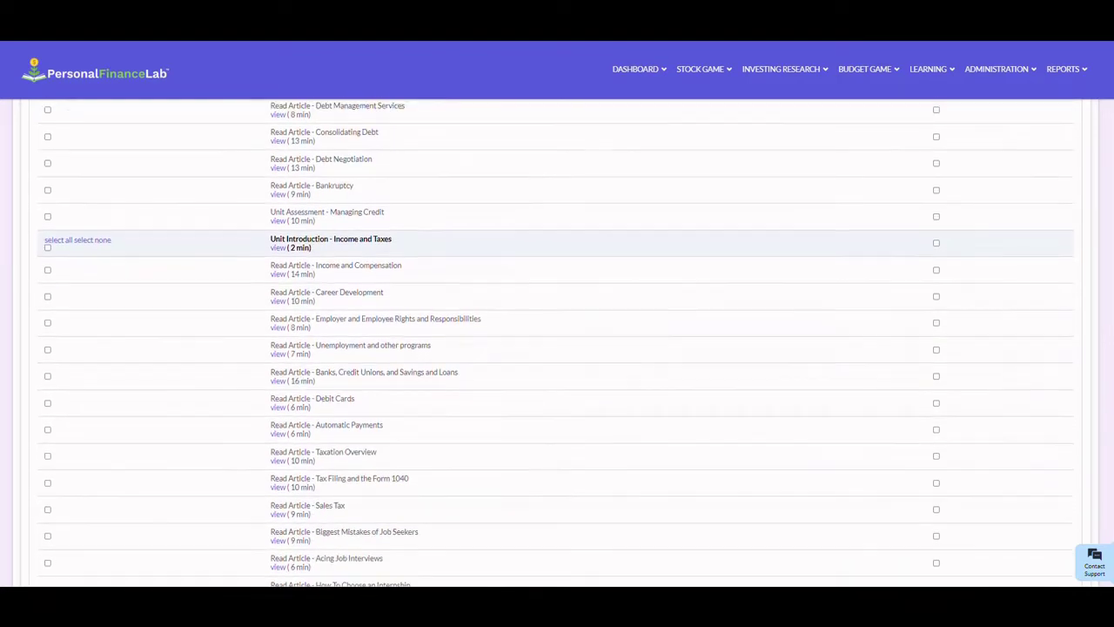
pyautogui.scroll(-8, 557, 340)
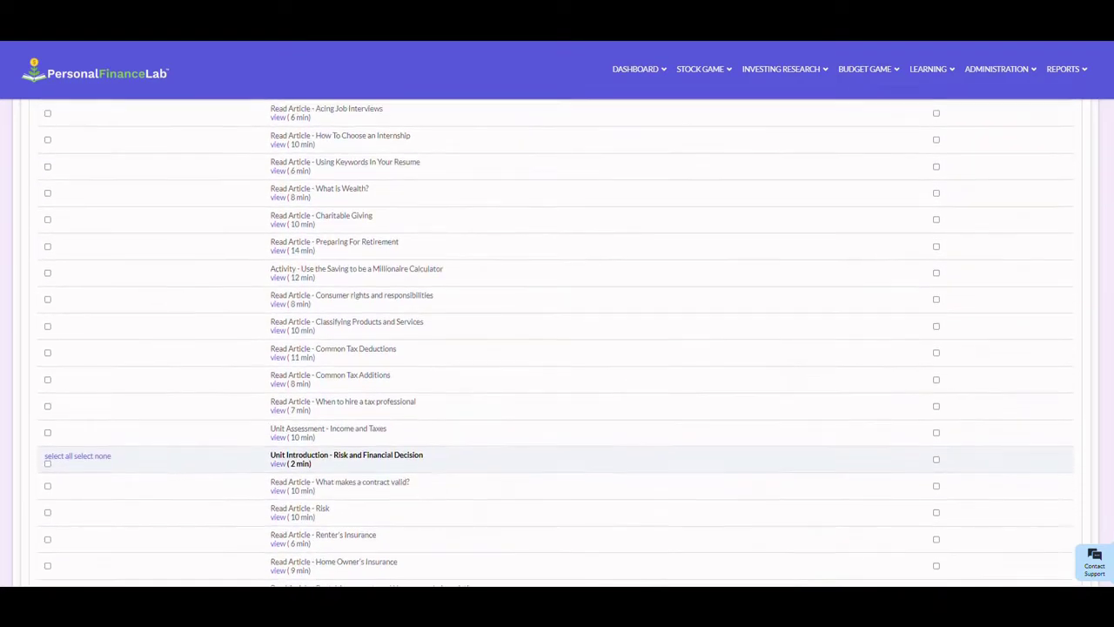
pyautogui.scroll(-5, 995, 377)
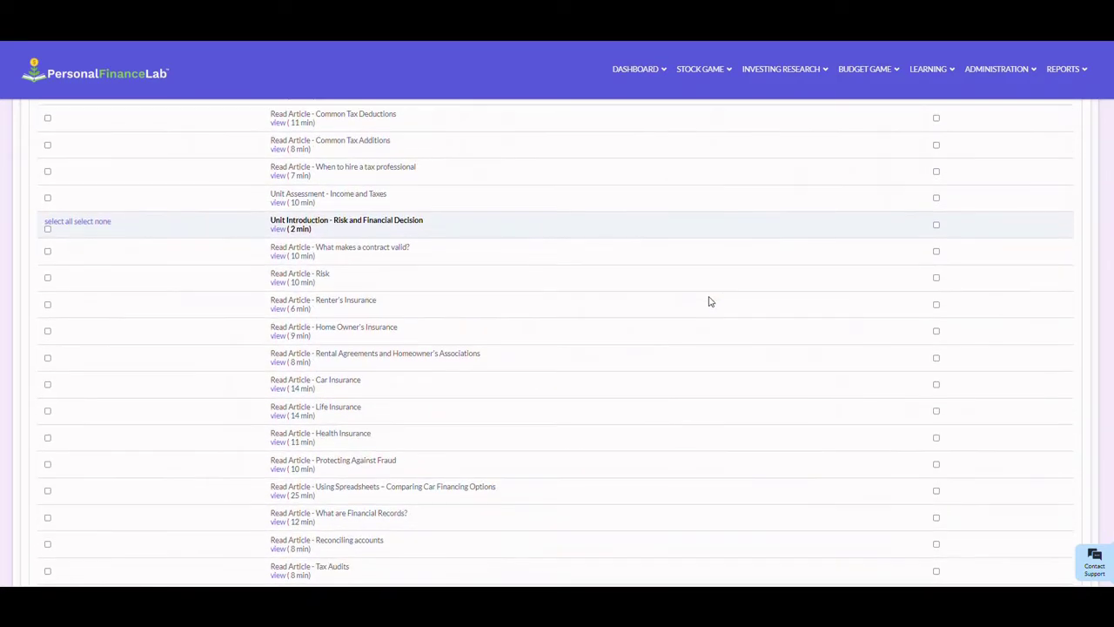
pyautogui.scroll(-1, 711, 297)
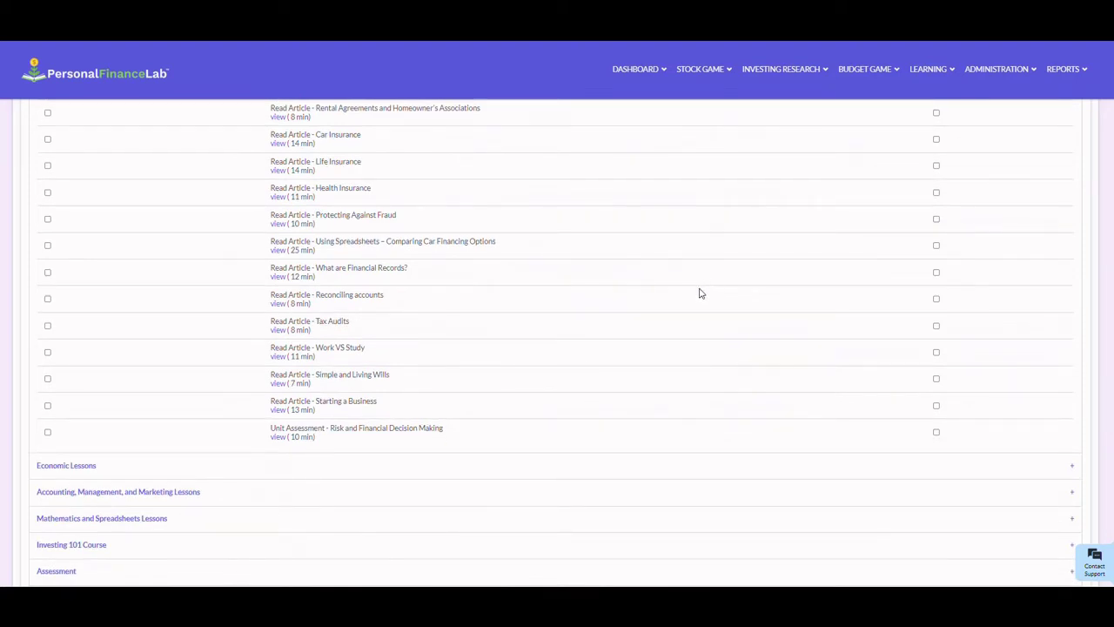
# - Expand Economic Lessons and review its articles from the Federal Reserve through Comparative Advantage
pyautogui.click(116, 467)
pyautogui.scroll(-5, 1079, 252)
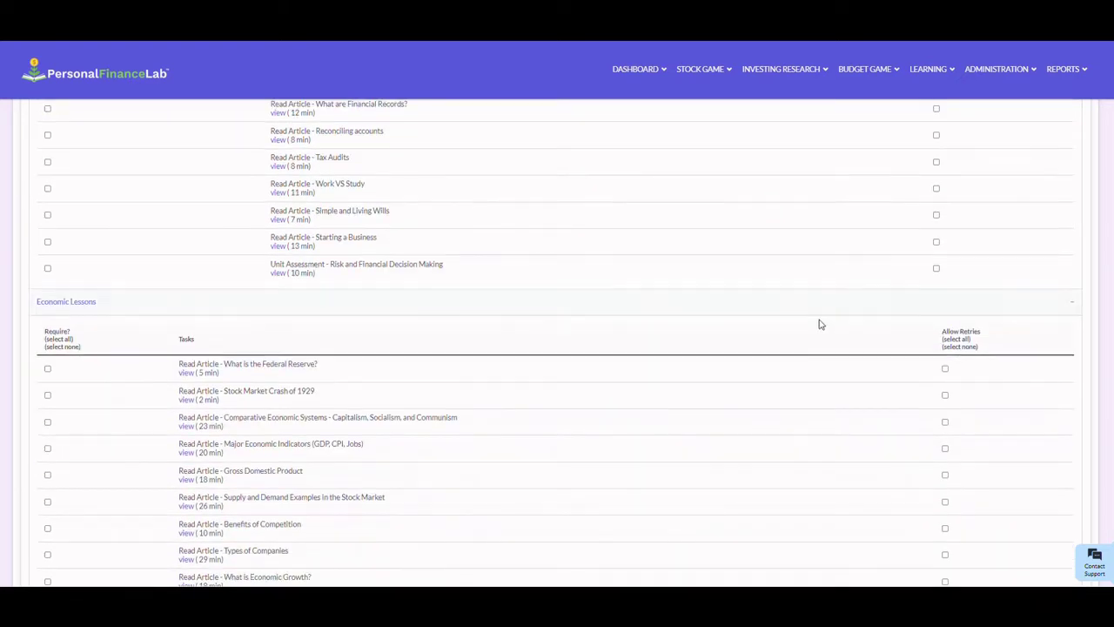
pyautogui.scroll(-1, 818, 323)
pyautogui.scroll(1, 822, 323)
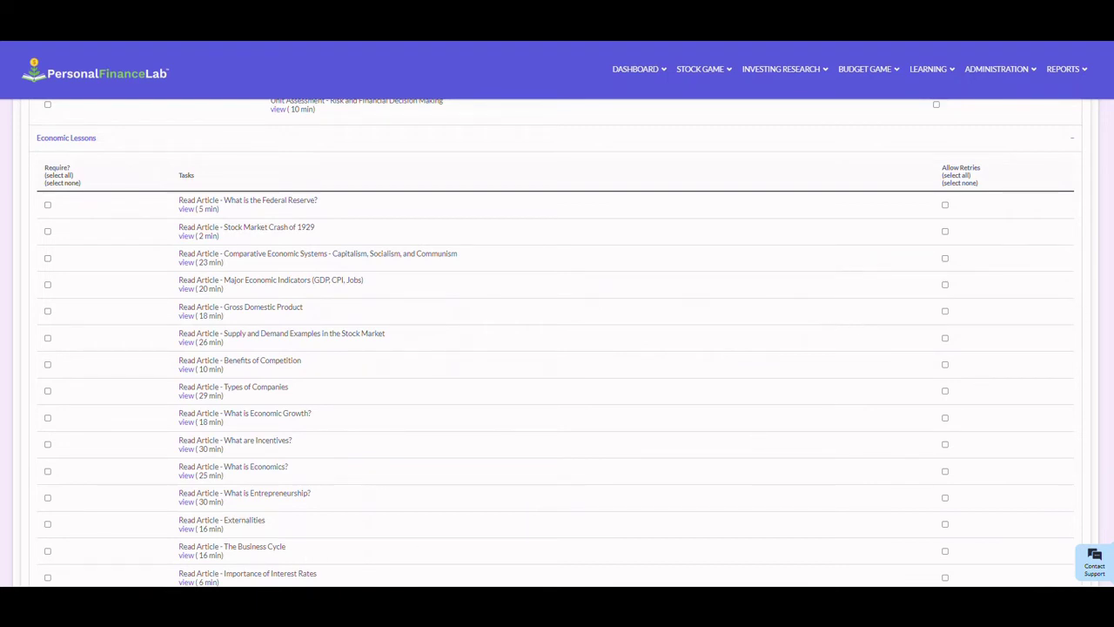
pyautogui.scroll(-3, 557, 339)
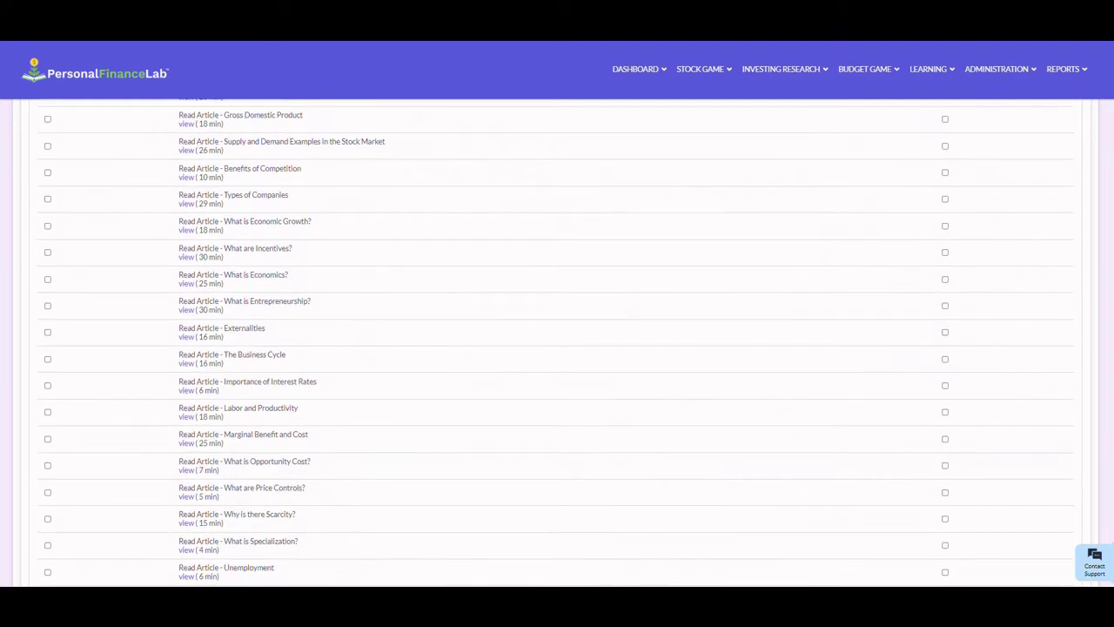
pyautogui.scroll(-2, 557, 340)
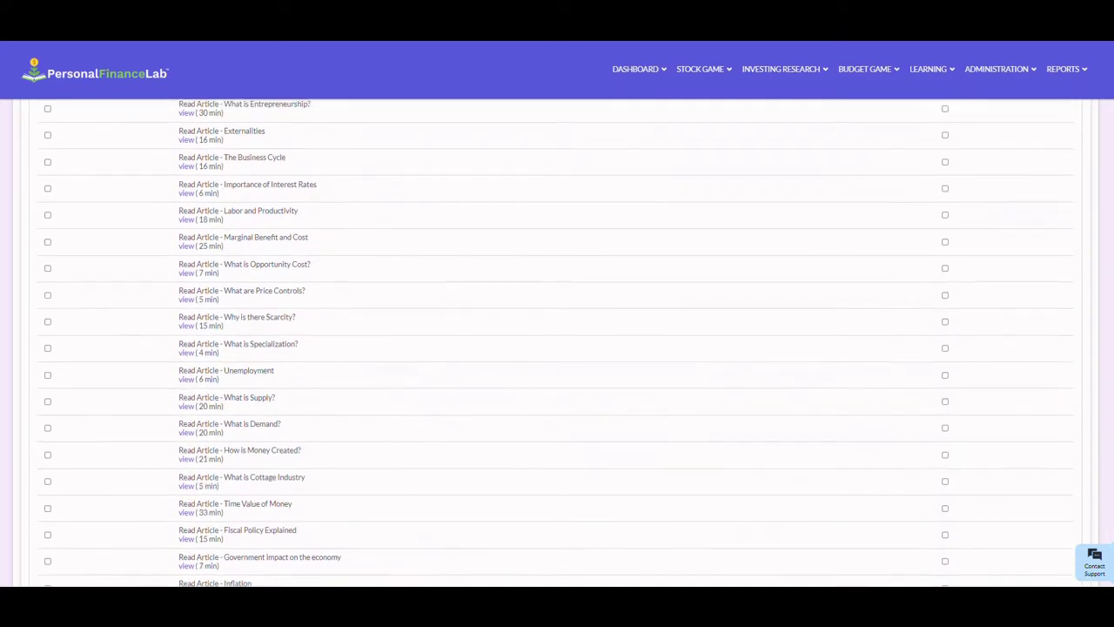
pyautogui.scroll(-1, 702, 399)
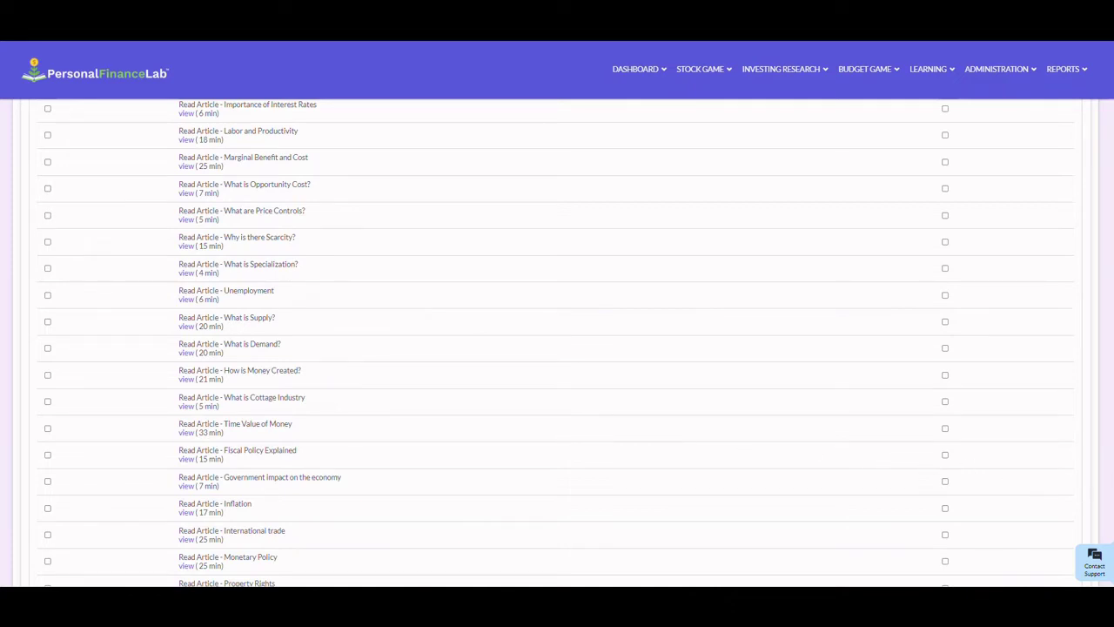
pyautogui.scroll(-5, 557, 339)
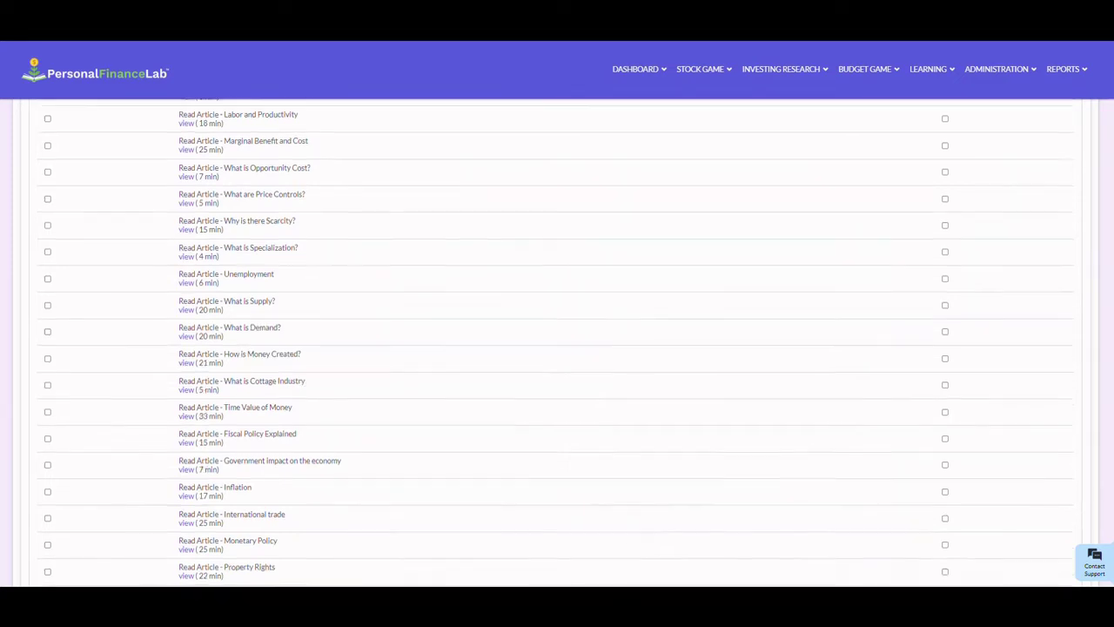
pyautogui.scroll(-2, 557, 340)
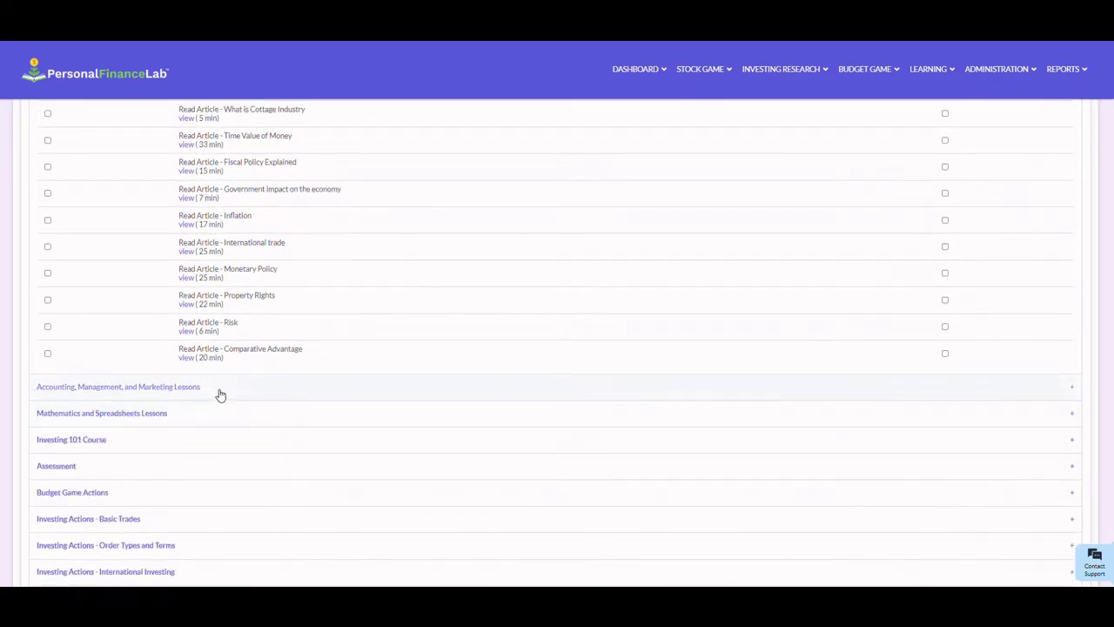
# - Expand Accounting, Management, and Marketing Lessons and review the articles for all three subjects
pyautogui.click(218, 392)
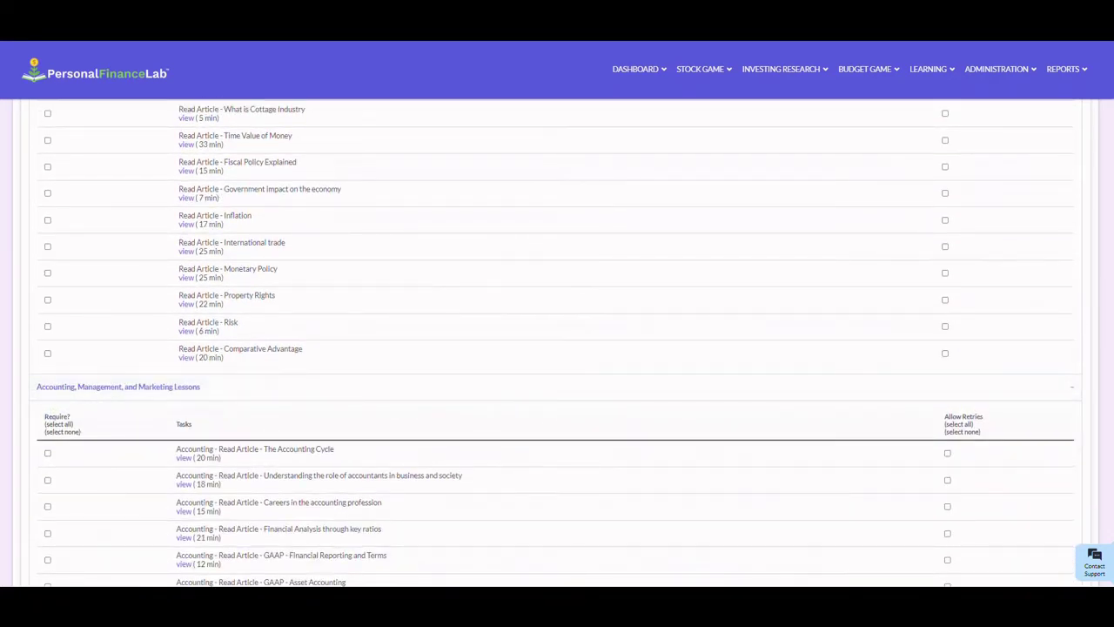
pyautogui.scroll(-5, 563, 326)
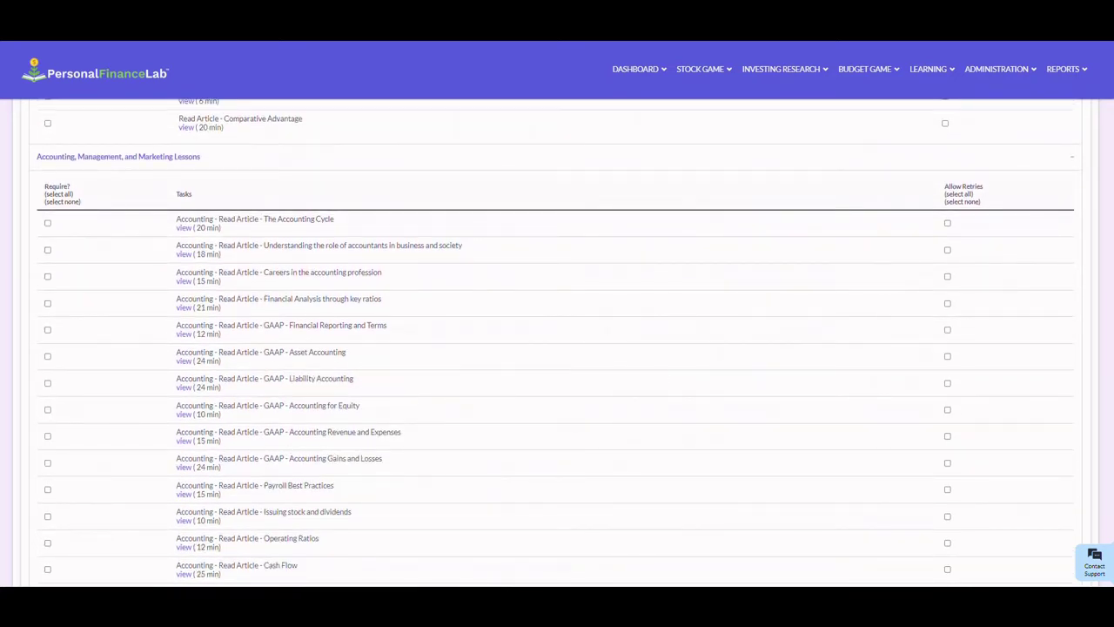
pyautogui.scroll(-5, 555, 342)
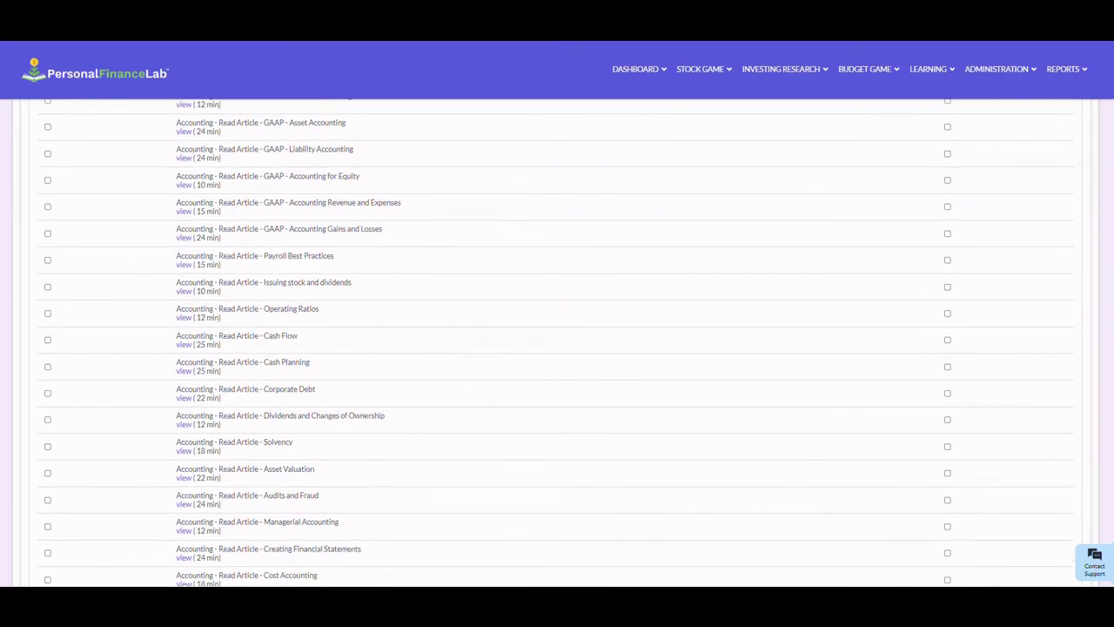
pyautogui.scroll(-6, 557, 342)
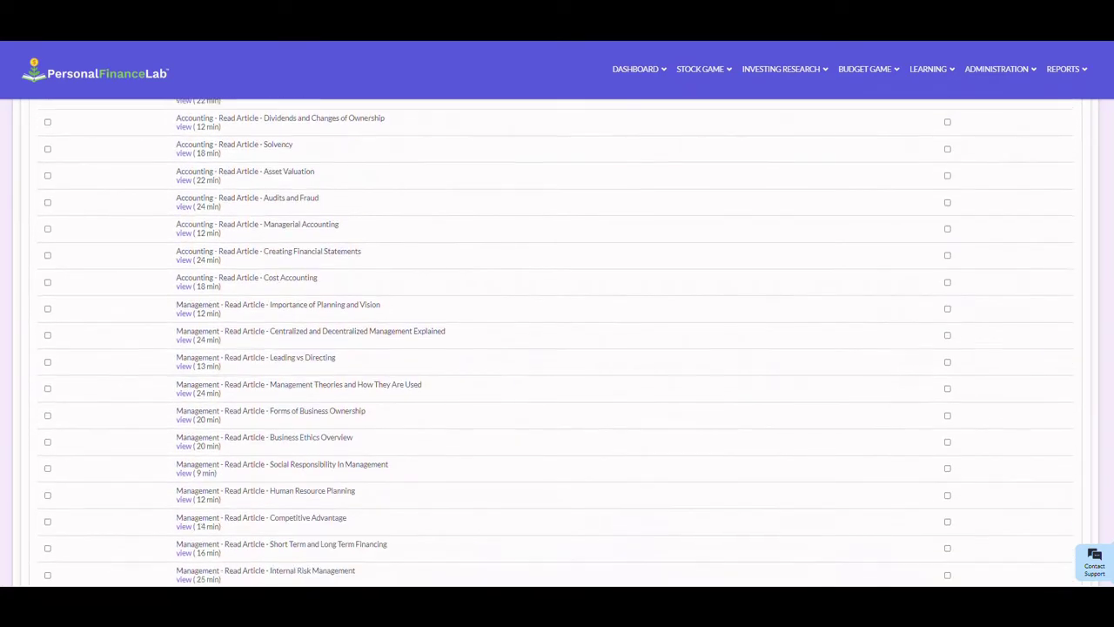
pyautogui.scroll(-5, 813, 407)
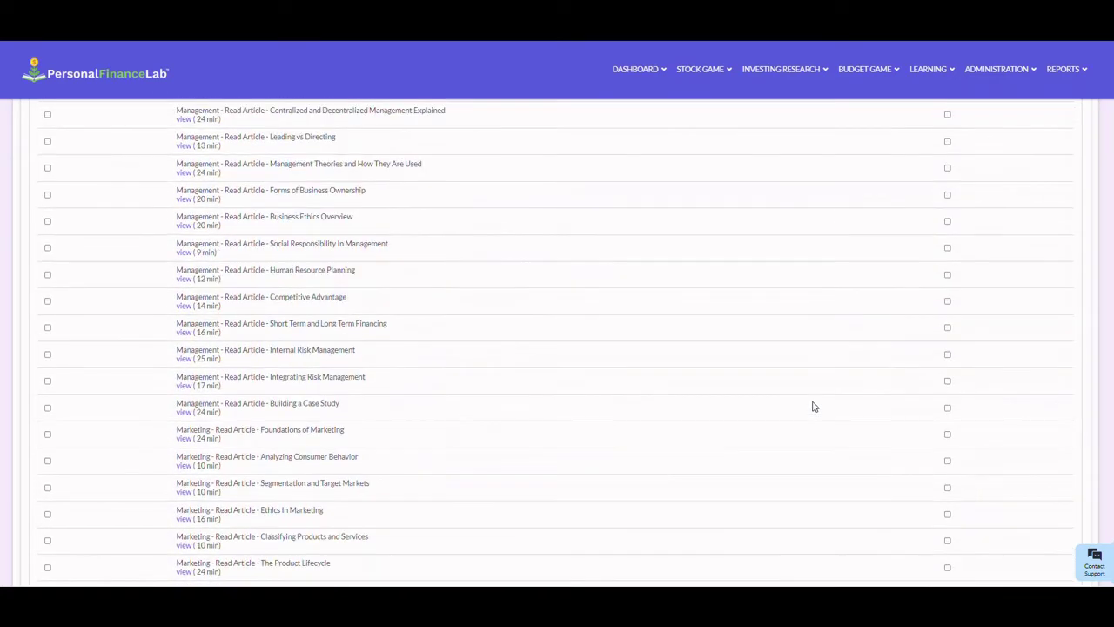
pyautogui.scroll(-3, 813, 407)
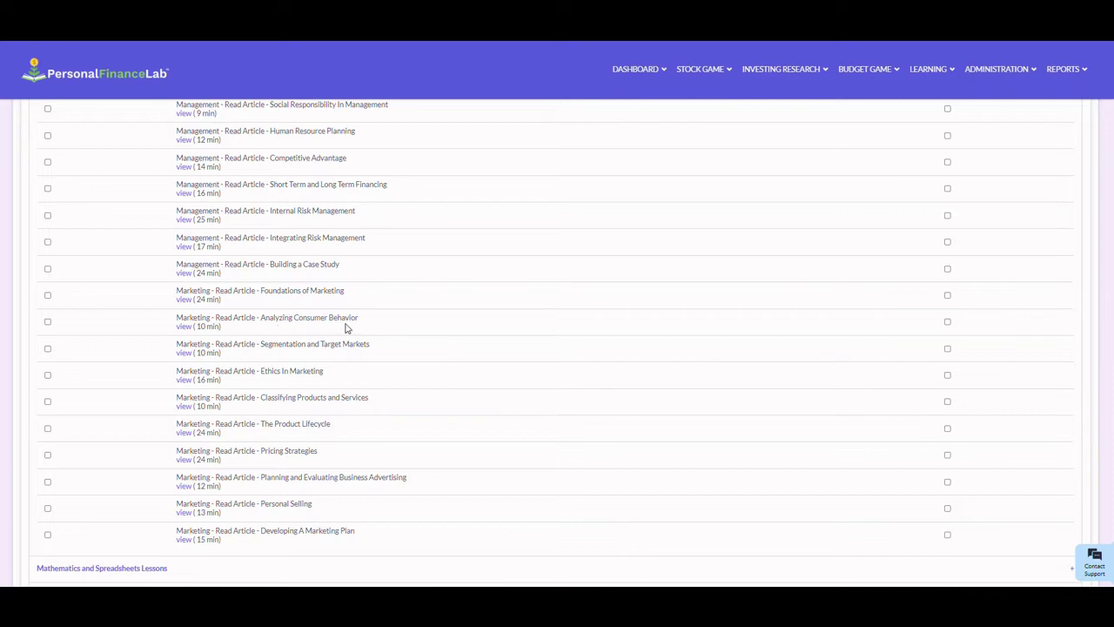
pyautogui.scroll(-3, 400, 335)
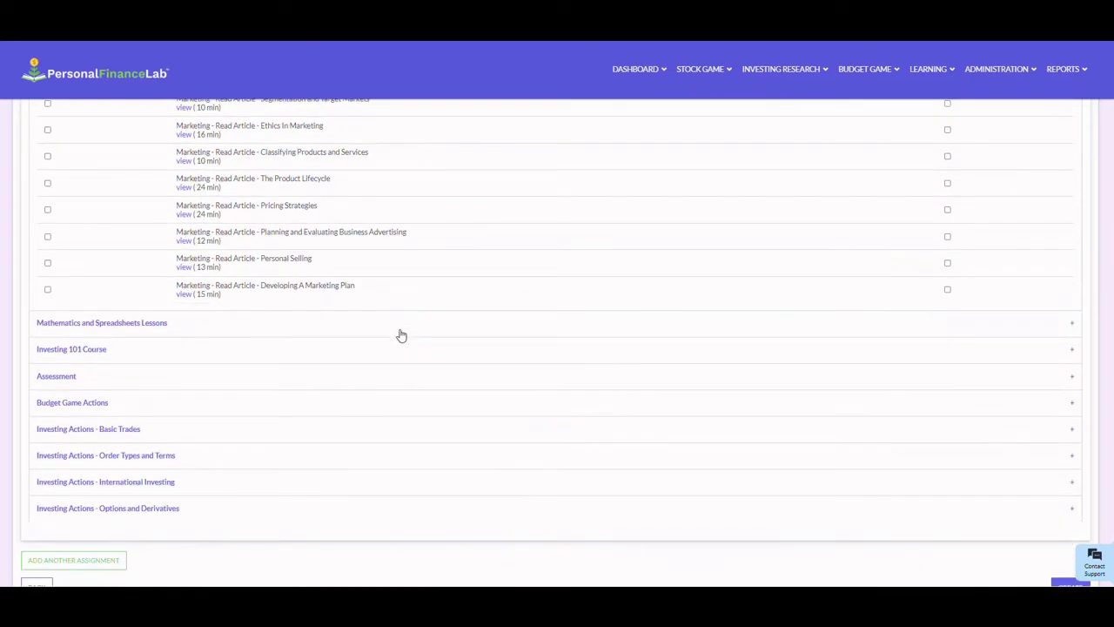
# - Expand Mathematics and Spreadsheets Lessons and the Investing 101 Course, and review their articles, vocabulary quizzes and chapters
pyautogui.click(1069, 324)
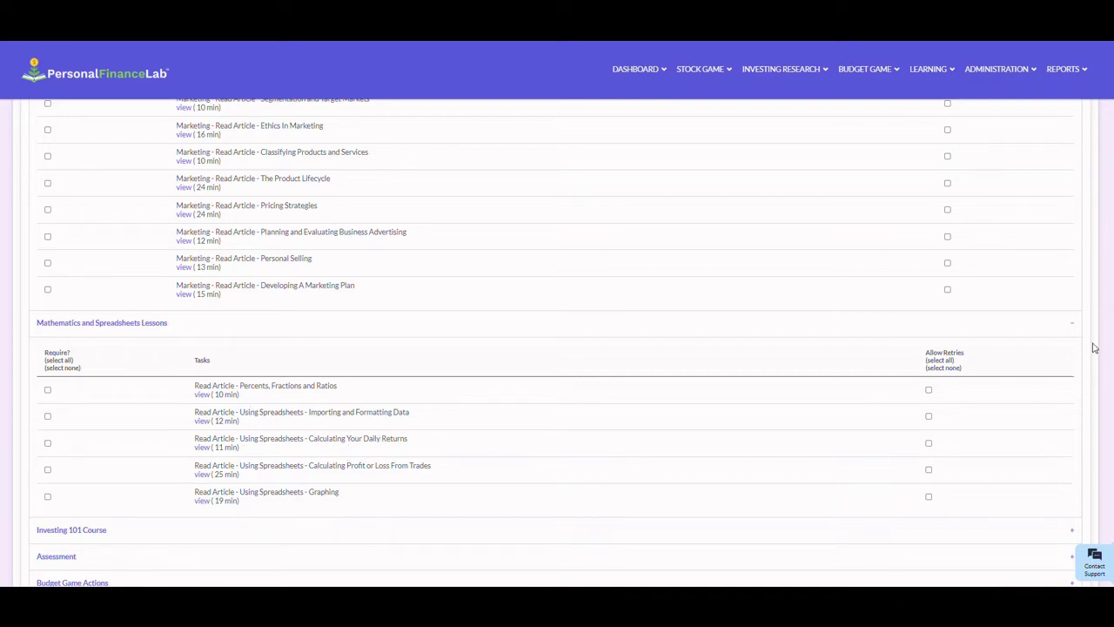
pyautogui.scroll(-2, 556, 342)
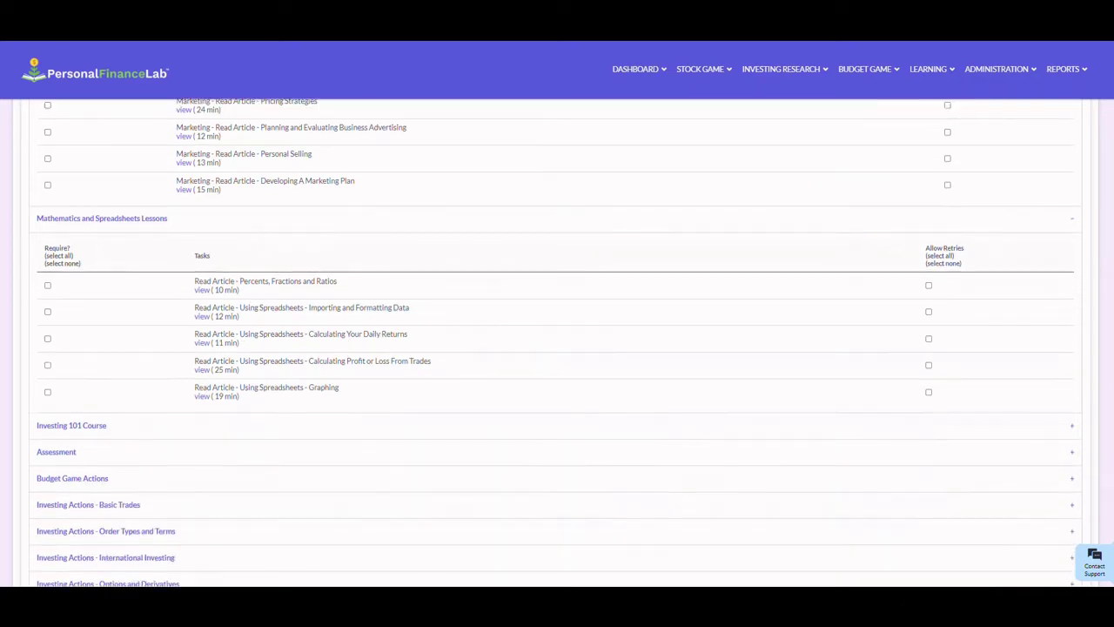
pyautogui.click(72, 357)
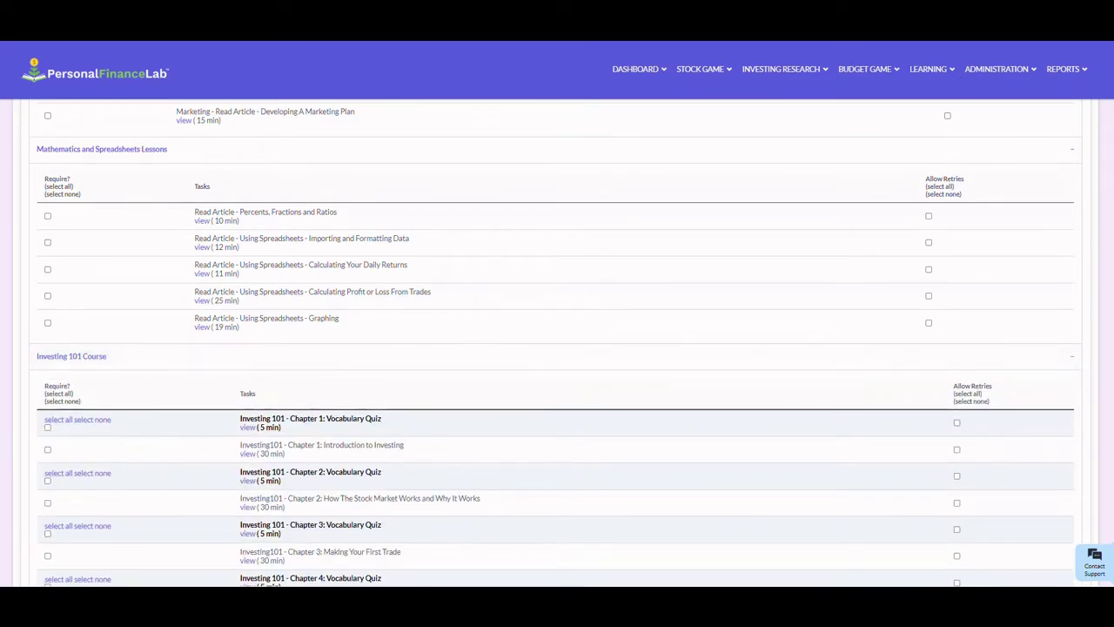
pyautogui.scroll(-3, 555, 342)
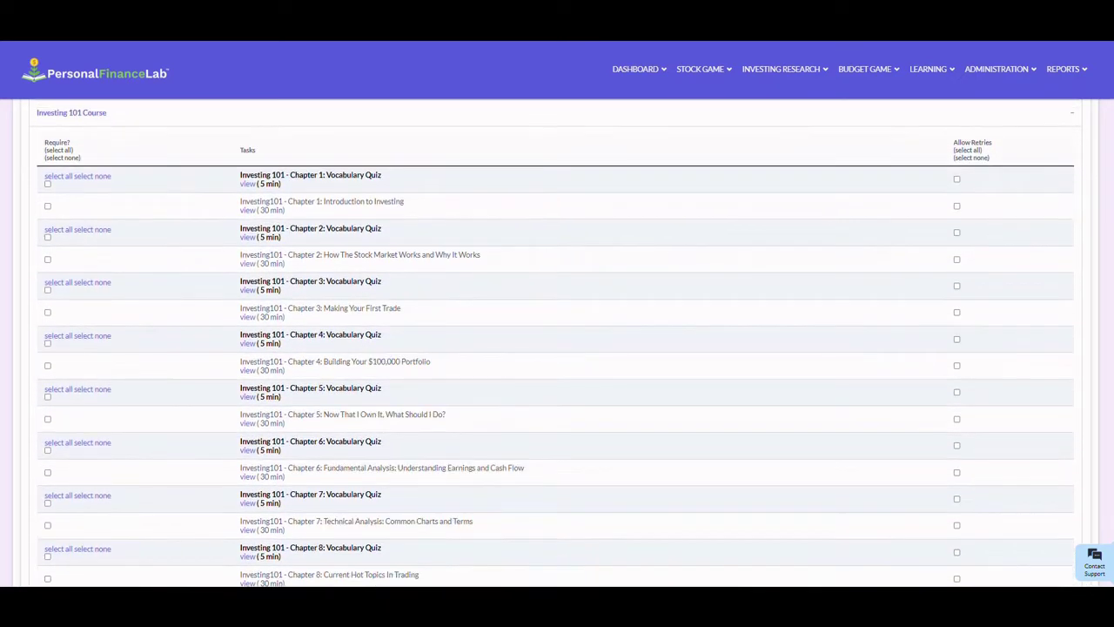
pyautogui.scroll(-1, 555, 343)
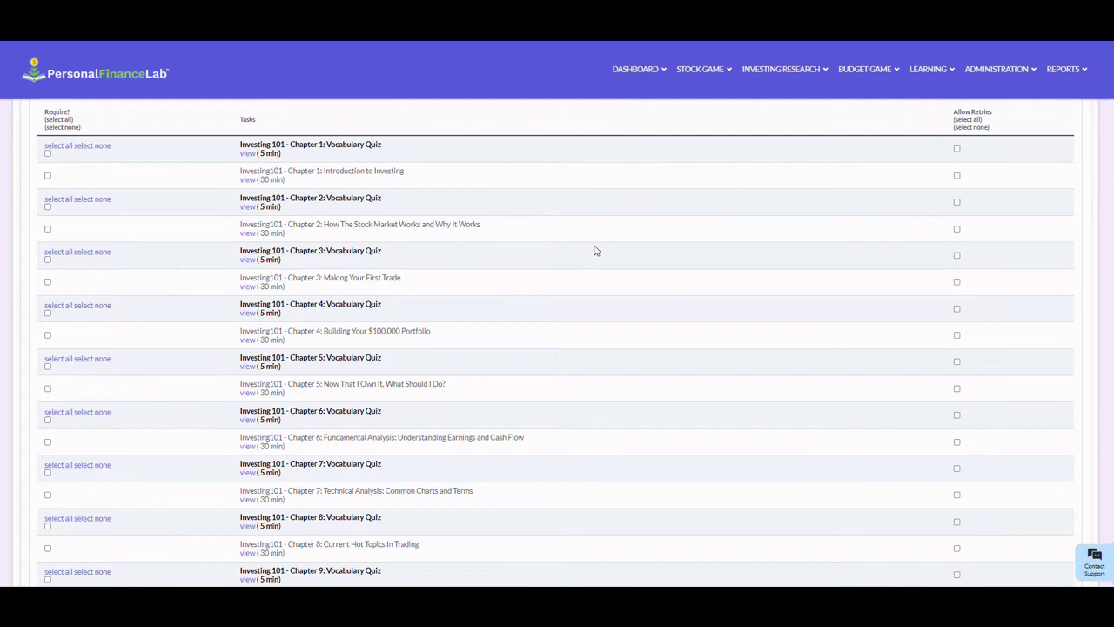
pyautogui.scroll(-3, 594, 251)
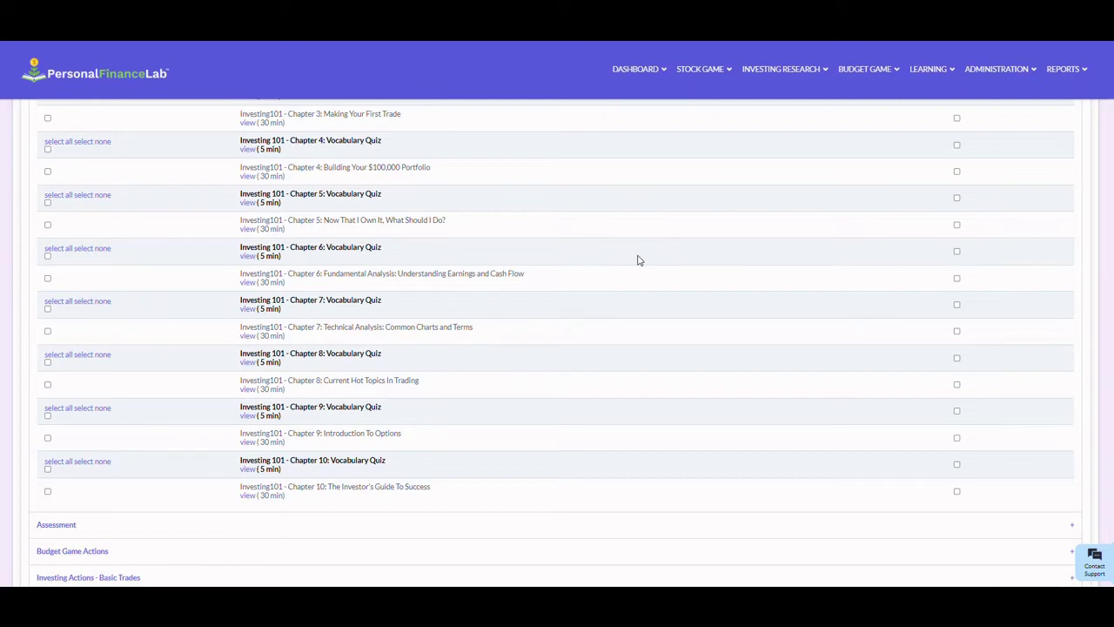
pyautogui.scroll(-2, 642, 259)
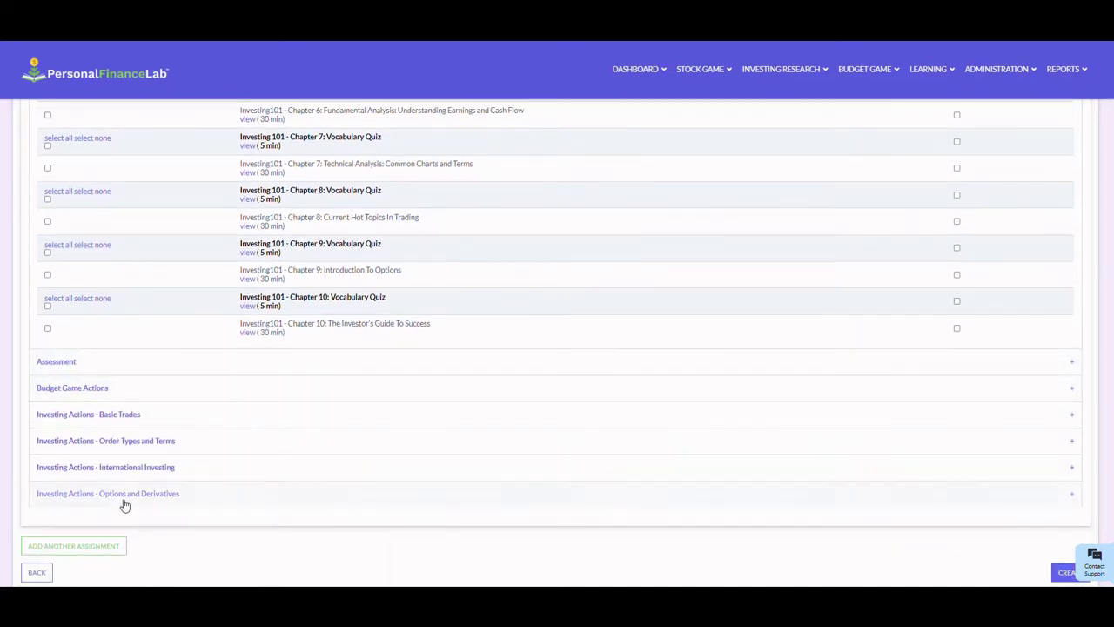
# - Expand the Assessment section and make the Financial Literacy Pre-Test a required task
pyautogui.click(79, 364)
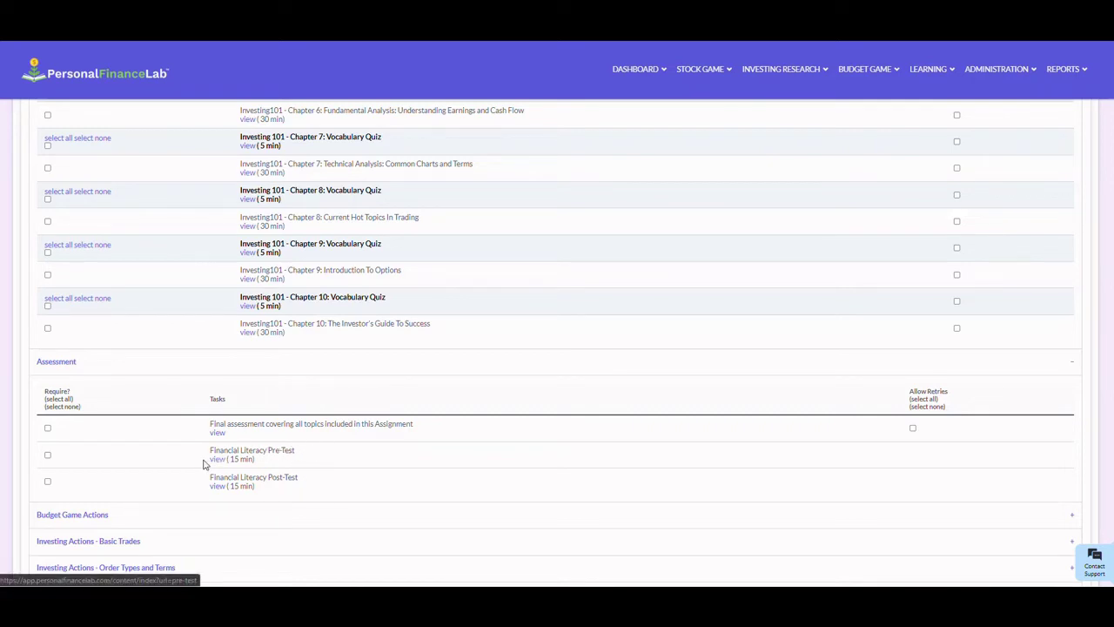
pyautogui.click(48, 455)
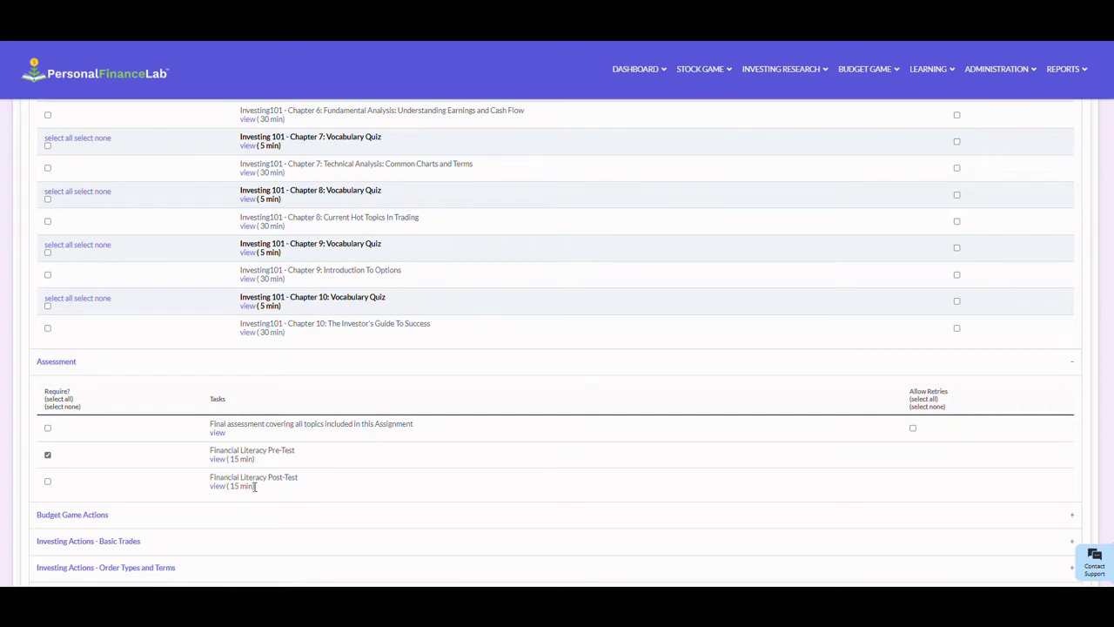
# - Expand Budget Game Actions, require the "Budget Game - Complete a full month" task, and expand Investing Actions - Basic Trades
pyautogui.scroll(-2, 328, 484)
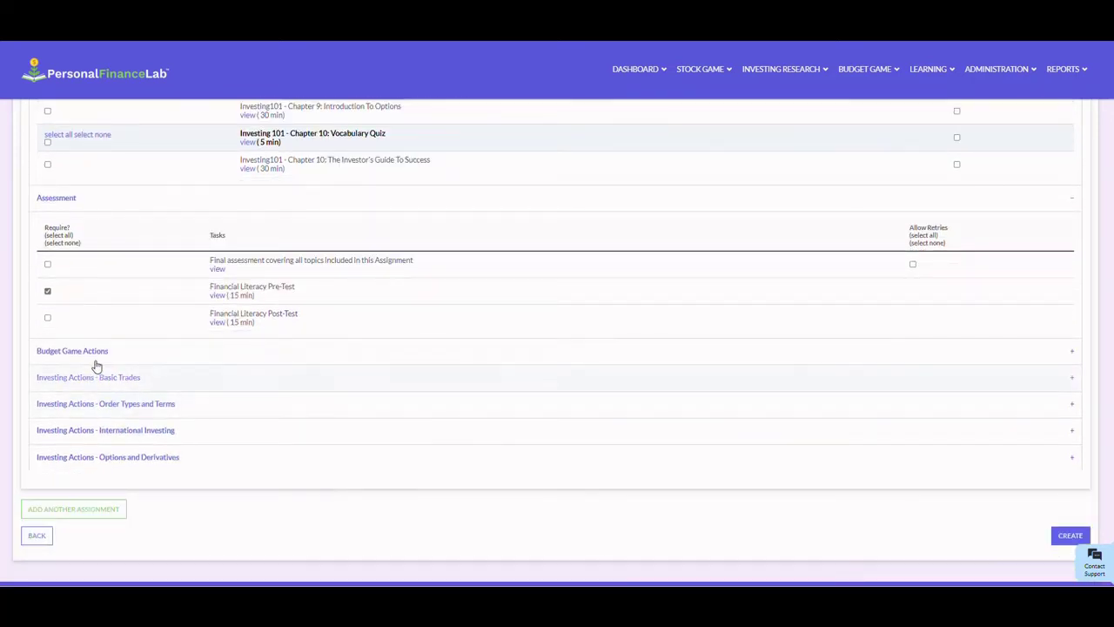
pyautogui.click(95, 353)
pyautogui.scroll(-1, 617, 400)
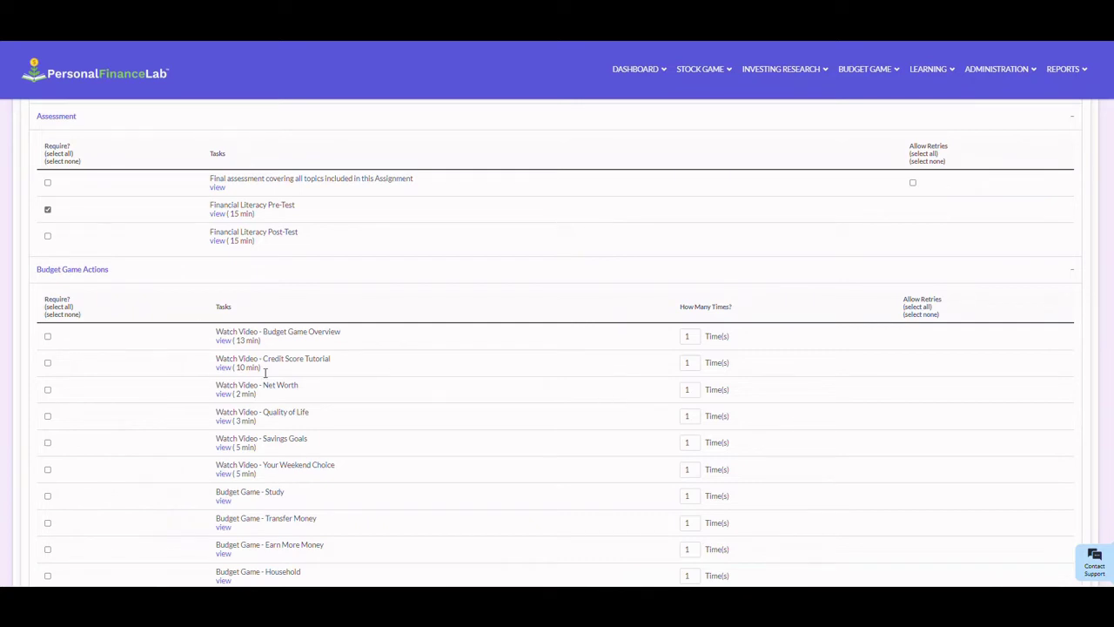
pyautogui.scroll(-1, 274, 380)
pyautogui.scroll(-1, 279, 383)
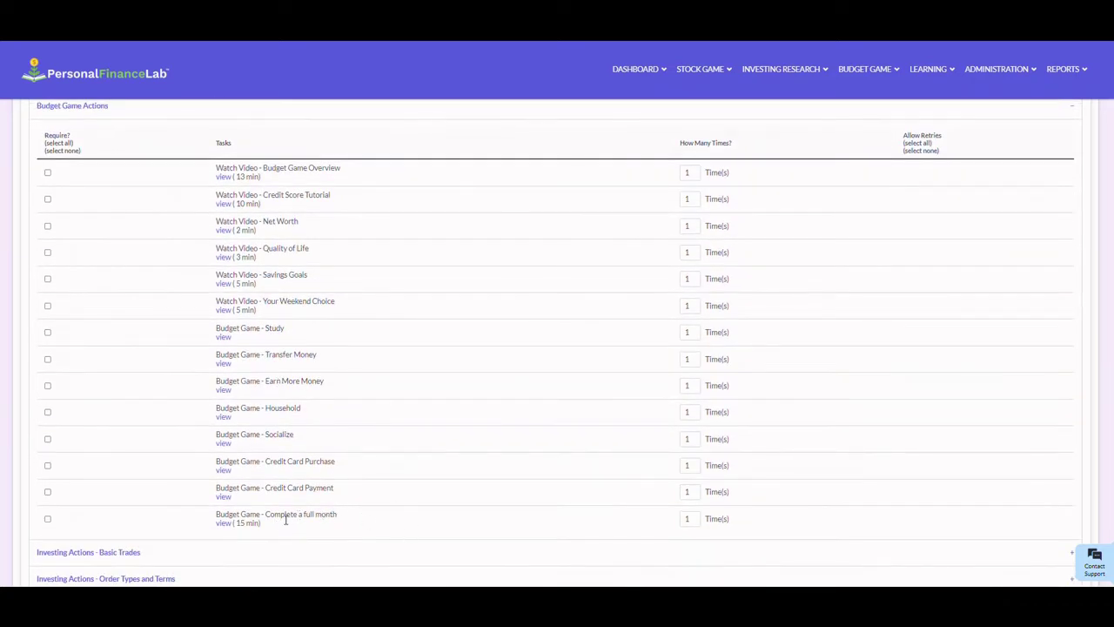
pyautogui.click(47, 519)
pyautogui.doubleClick(683, 519)
pyautogui.click(102, 108)
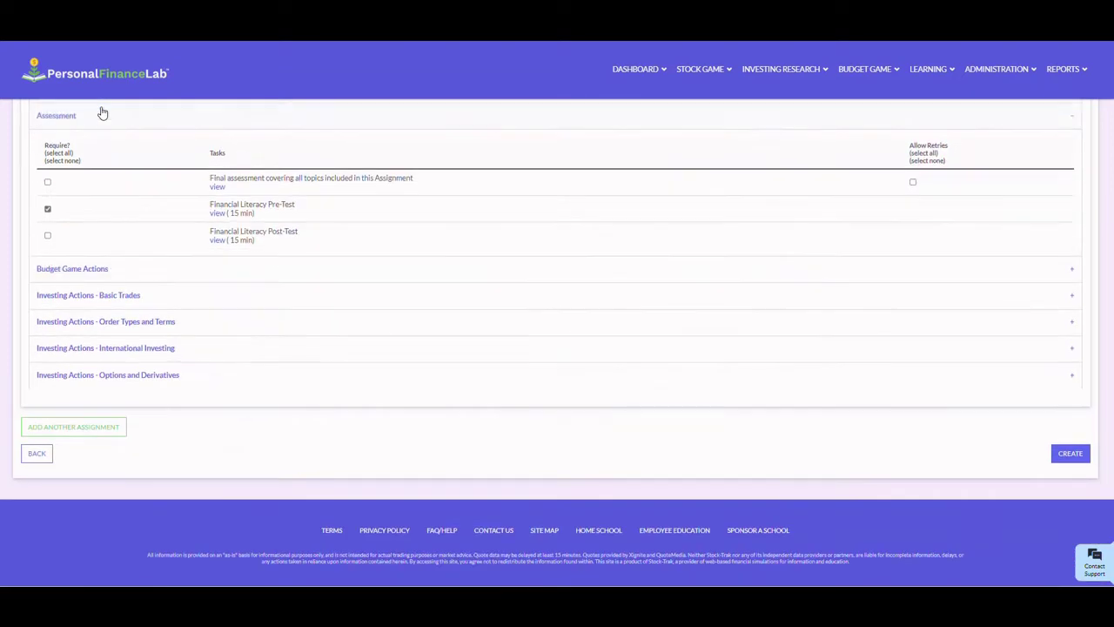
pyautogui.click(96, 297)
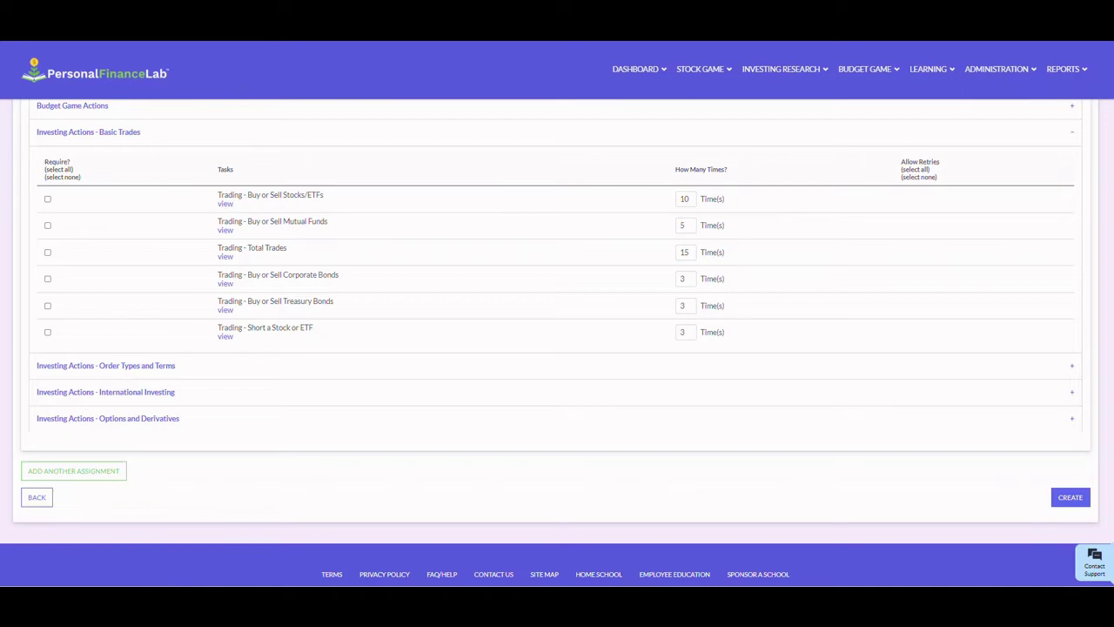
# - Set the assignment's reward to BudgetGame with a value of 500 and create the challenge
pyautogui.scroll(20, 557, 348)
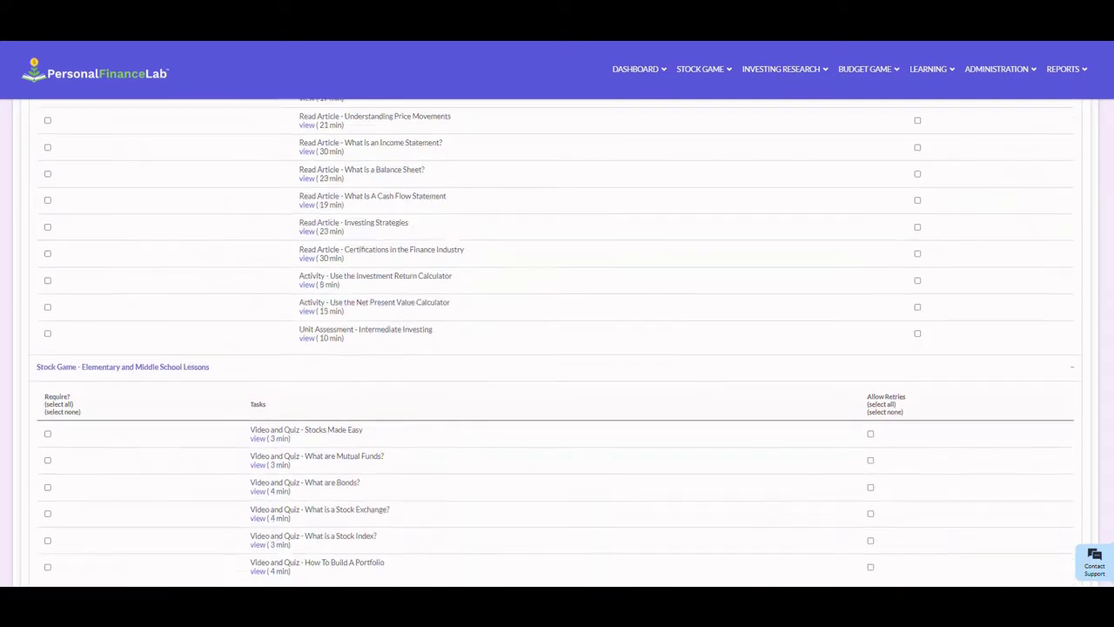
pyautogui.scroll(10, 557, 348)
pyautogui.click(94, 296)
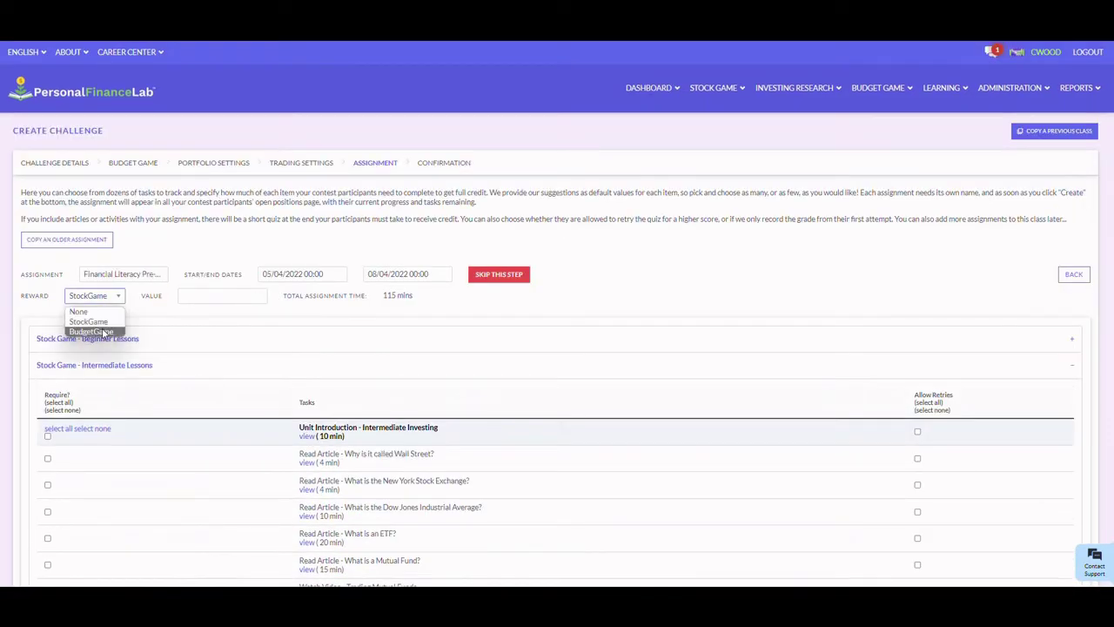
pyautogui.click(105, 335)
pyautogui.click(213, 296)
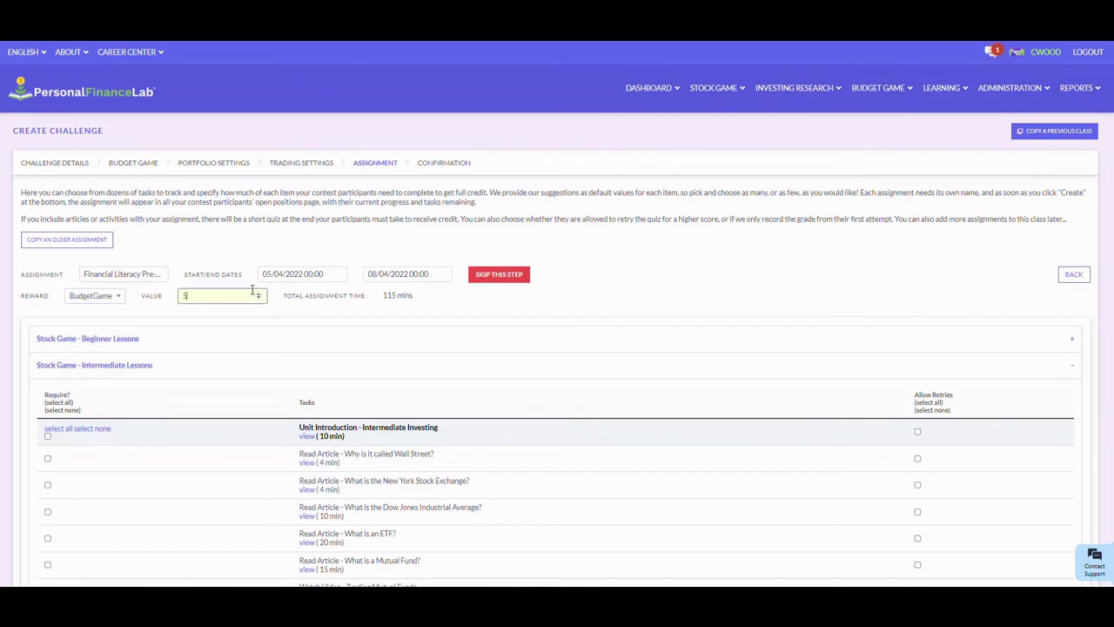
pyautogui.click(704, 264)
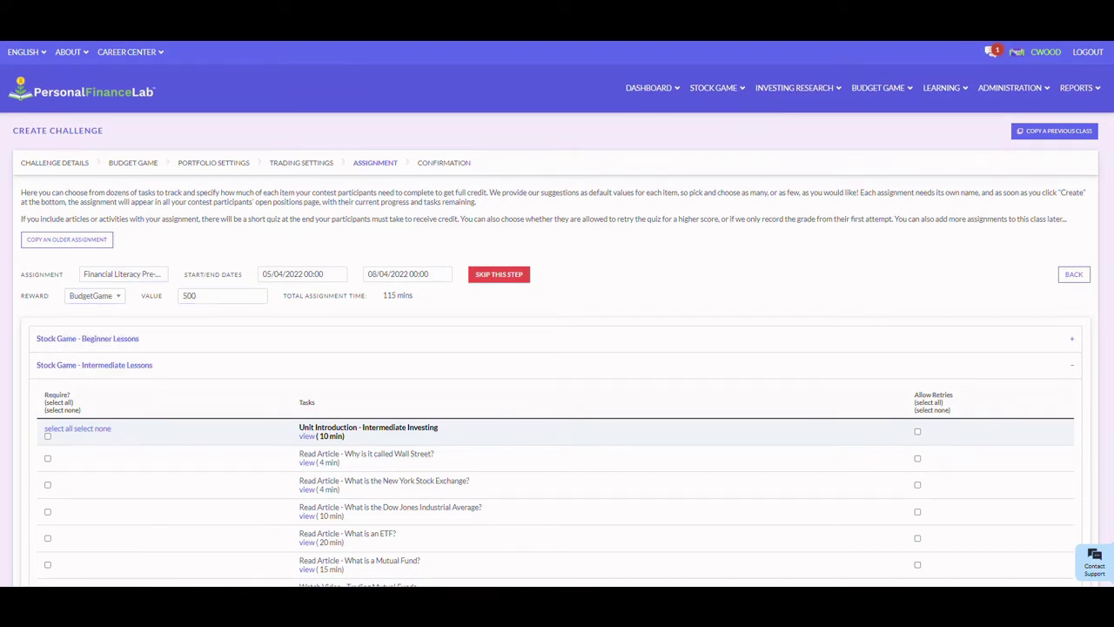
pyautogui.scroll(-20, 557, 348)
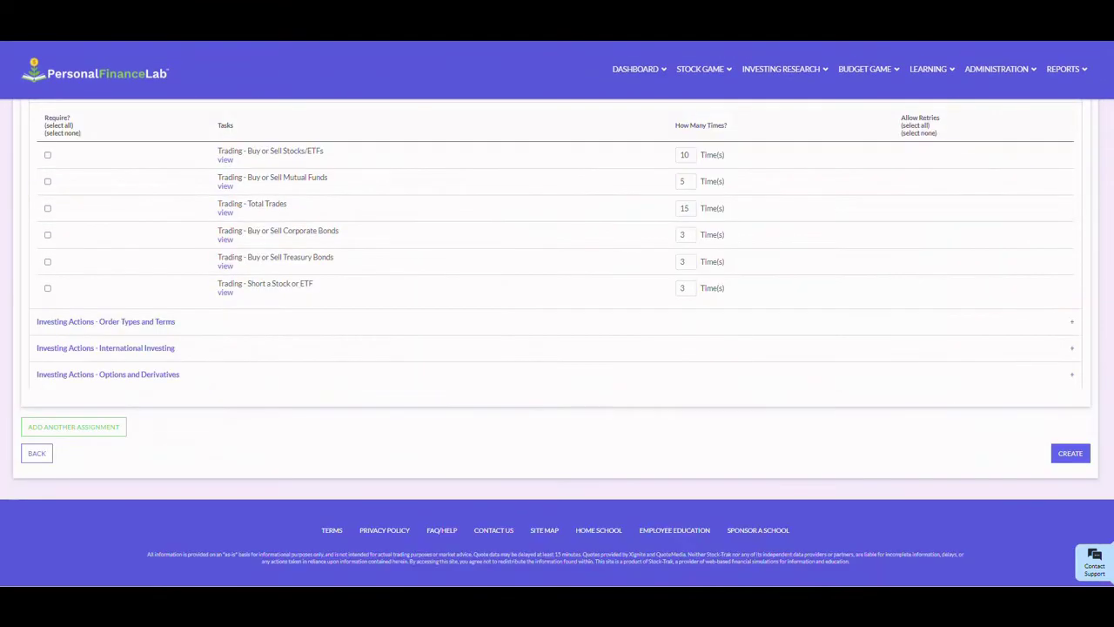
pyautogui.click(1071, 453)
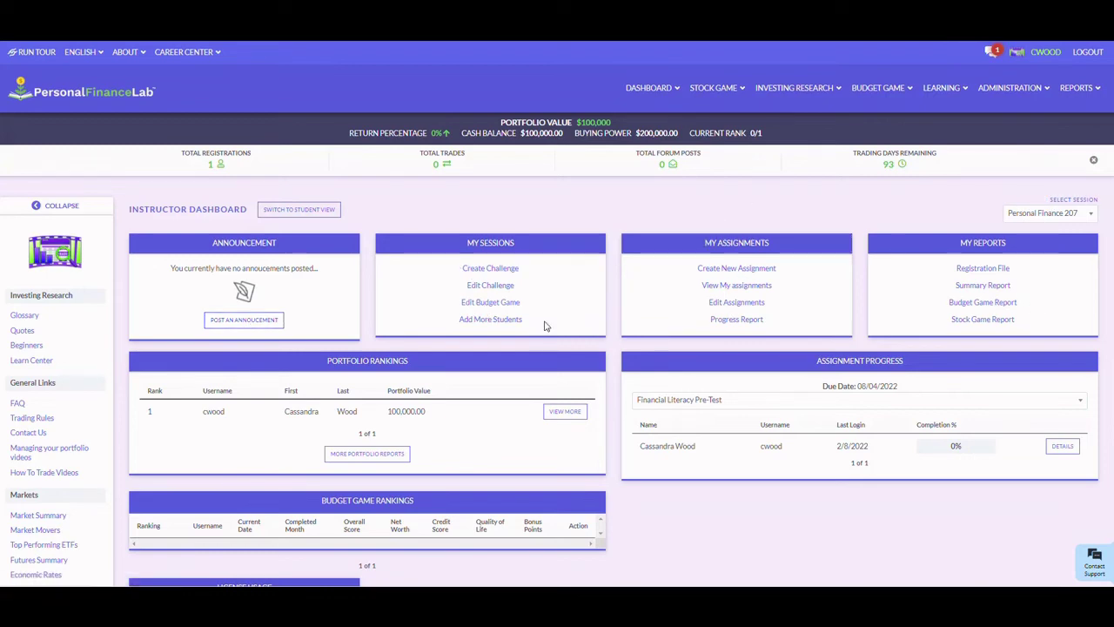
# - Review the instructor dashboard's rankings and assignment progress, and start playing the Budget Game
pyautogui.scroll(-2, 398, 325)
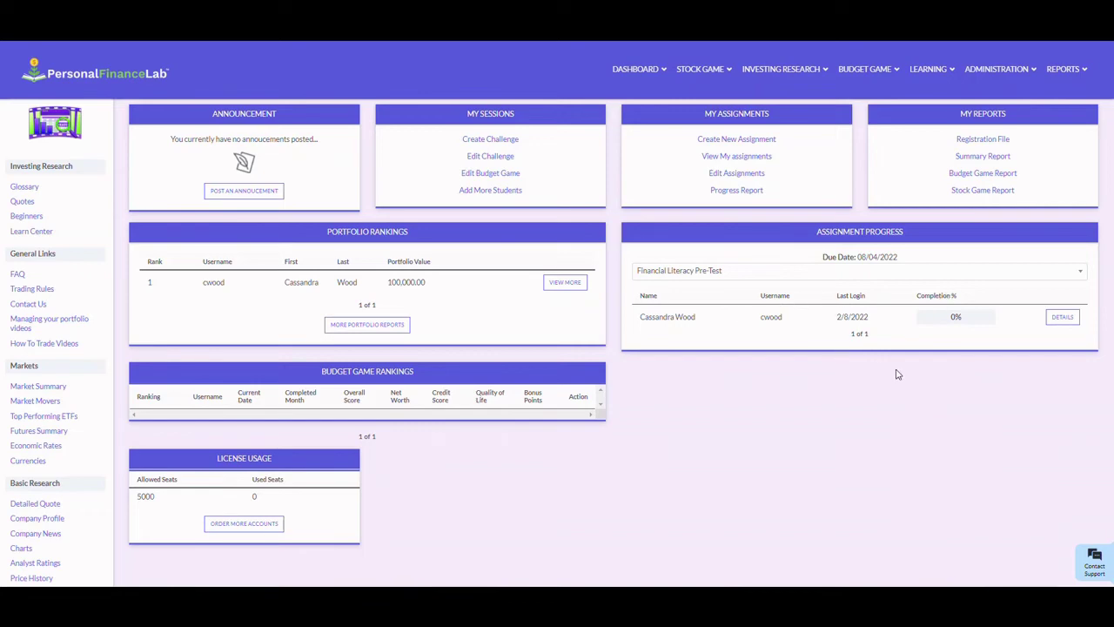
pyautogui.scroll(2, 919, 397)
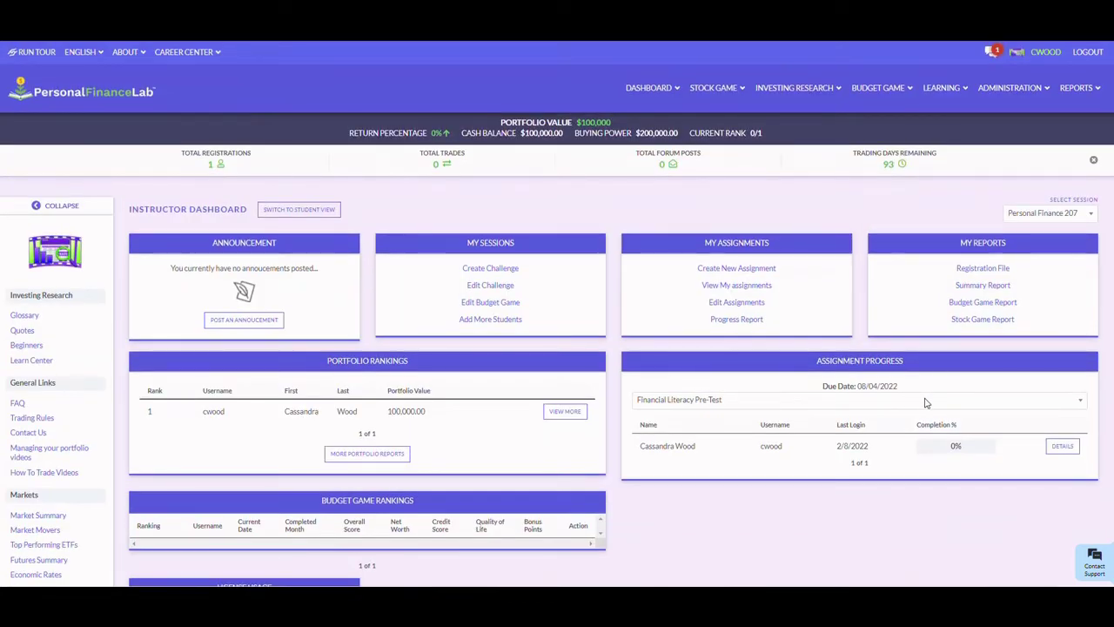
pyautogui.moveTo(881, 92)
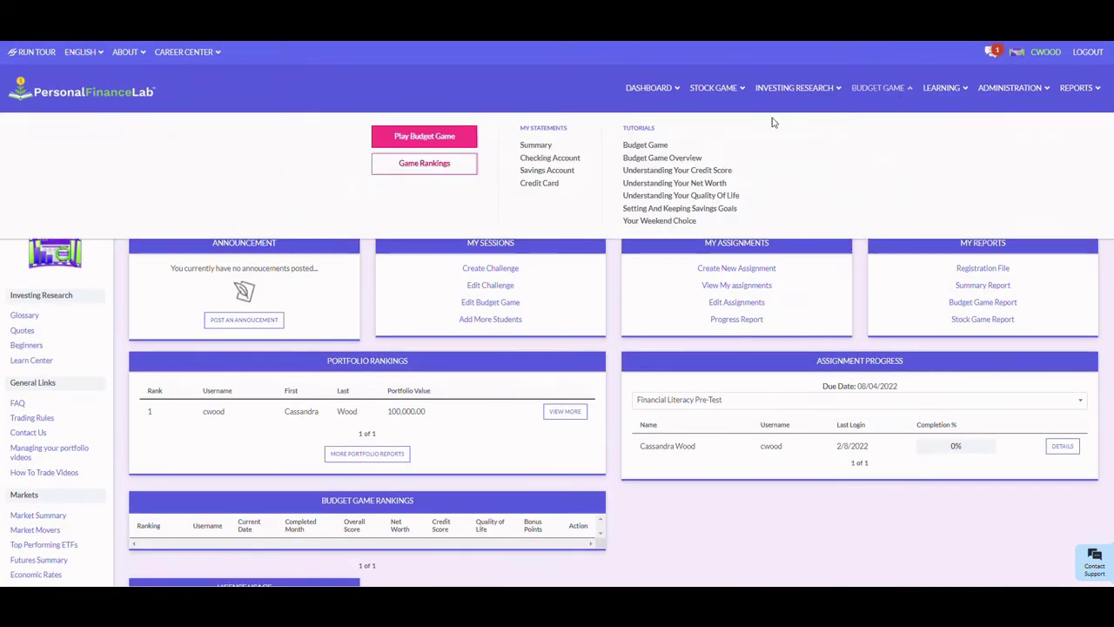
pyautogui.click(438, 139)
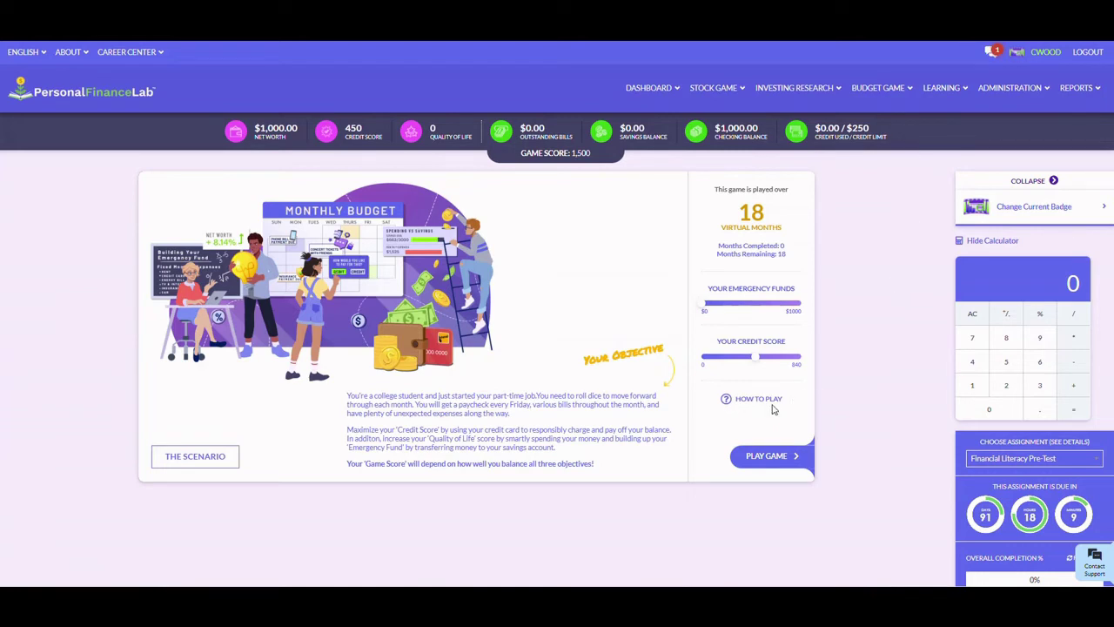
pyautogui.moveTo(882, 97)
pyautogui.click(771, 456)
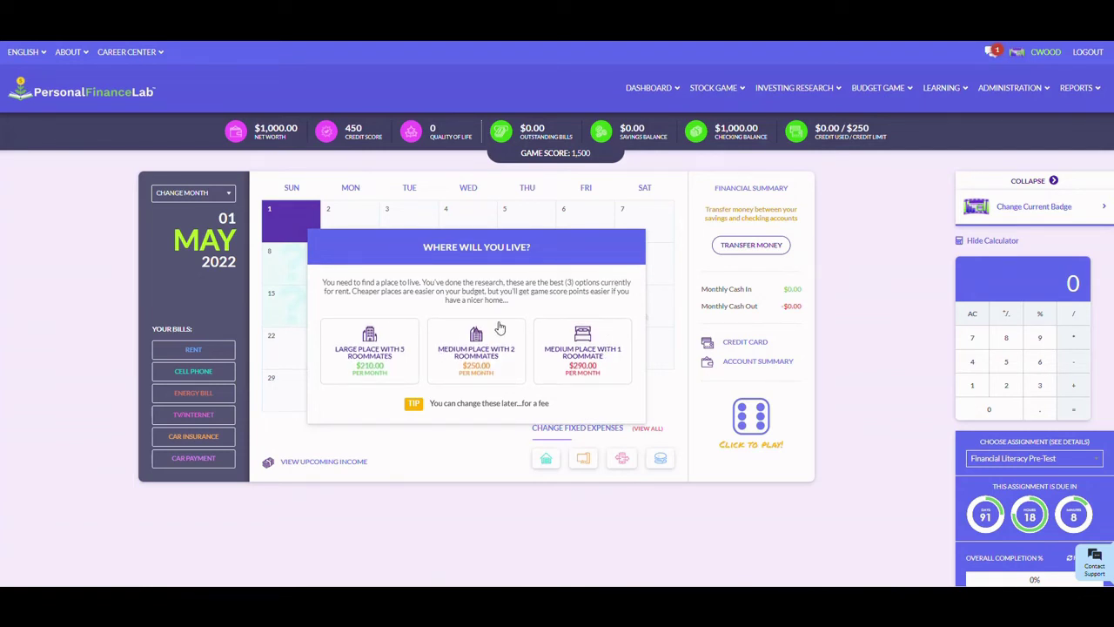
# - Choose the medium place with 2 roommates, no TV with 25MBS internet, unlimited data, texting and calling, and ramen with discount groceries
pyautogui.click(474, 364)
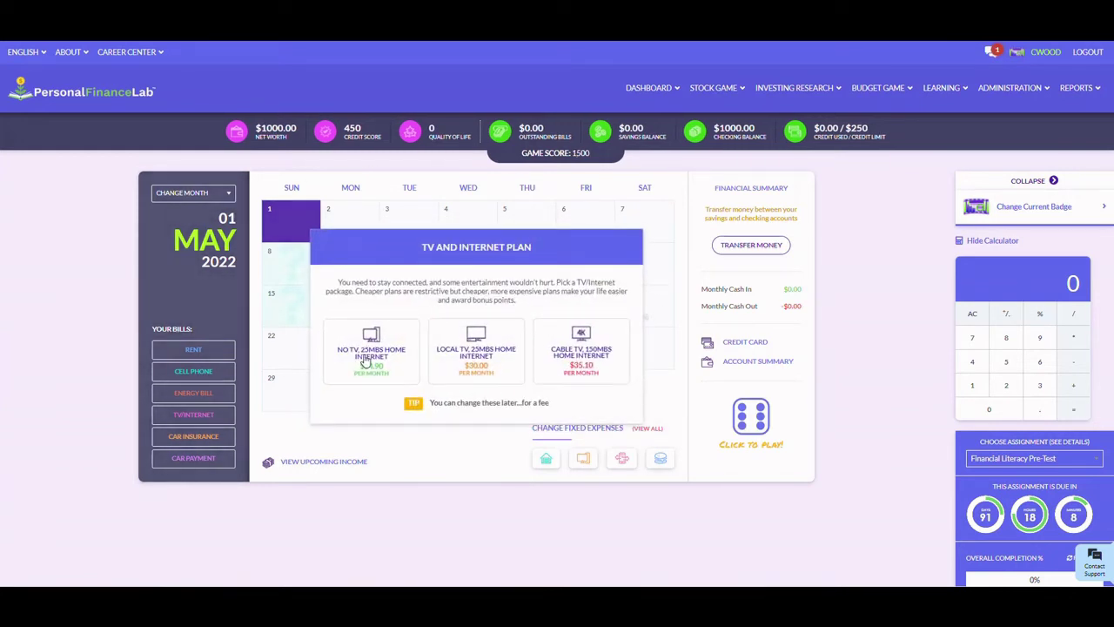
pyautogui.click(368, 357)
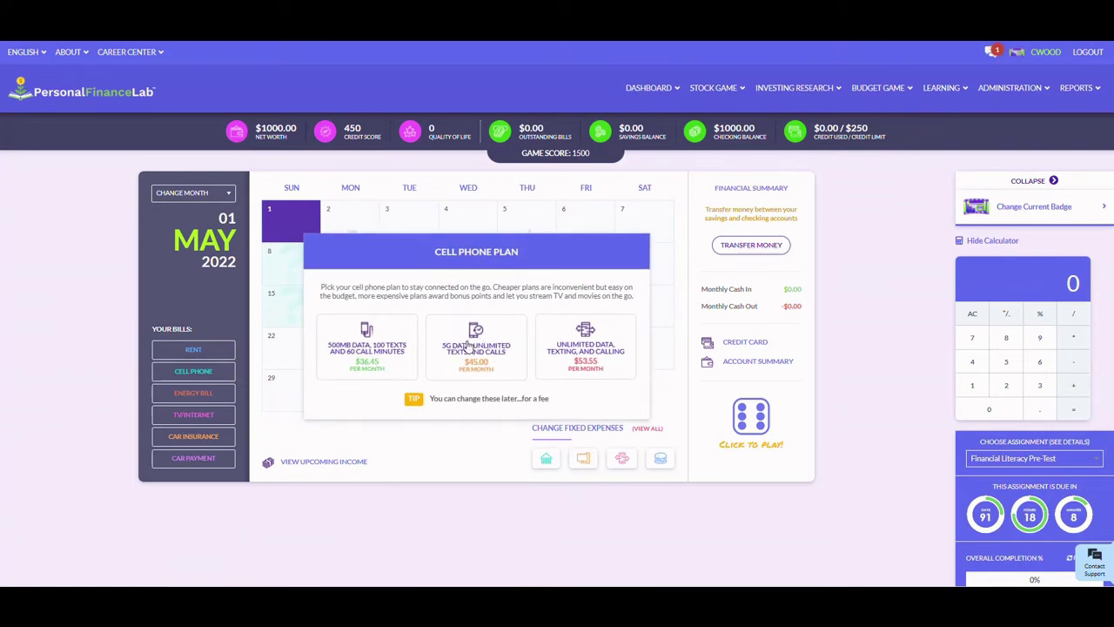
pyautogui.click(586, 363)
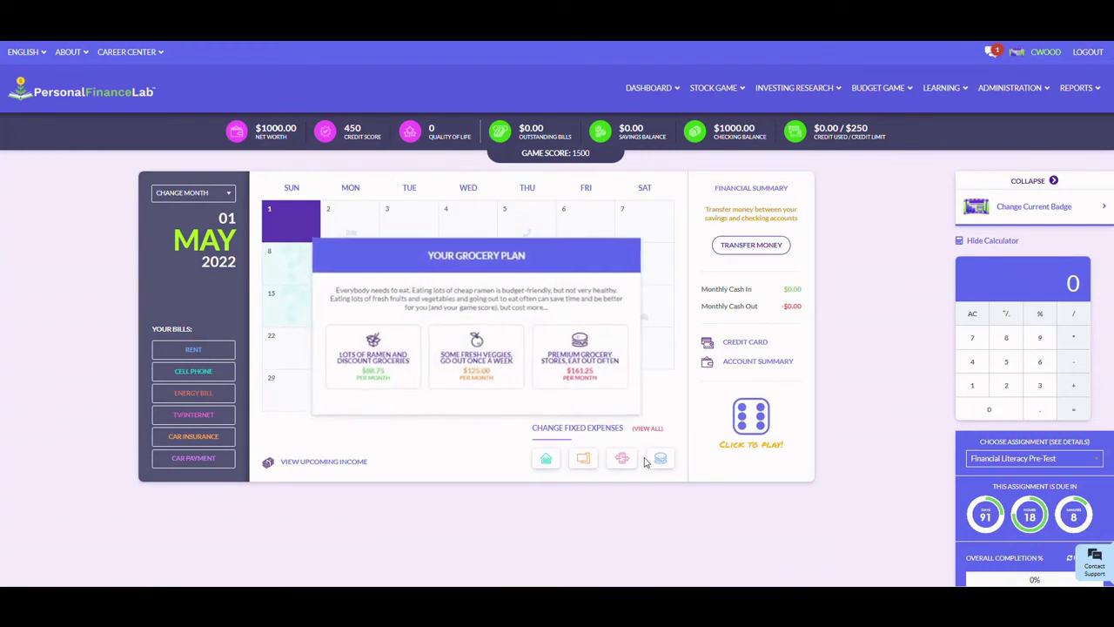
pyautogui.click(385, 367)
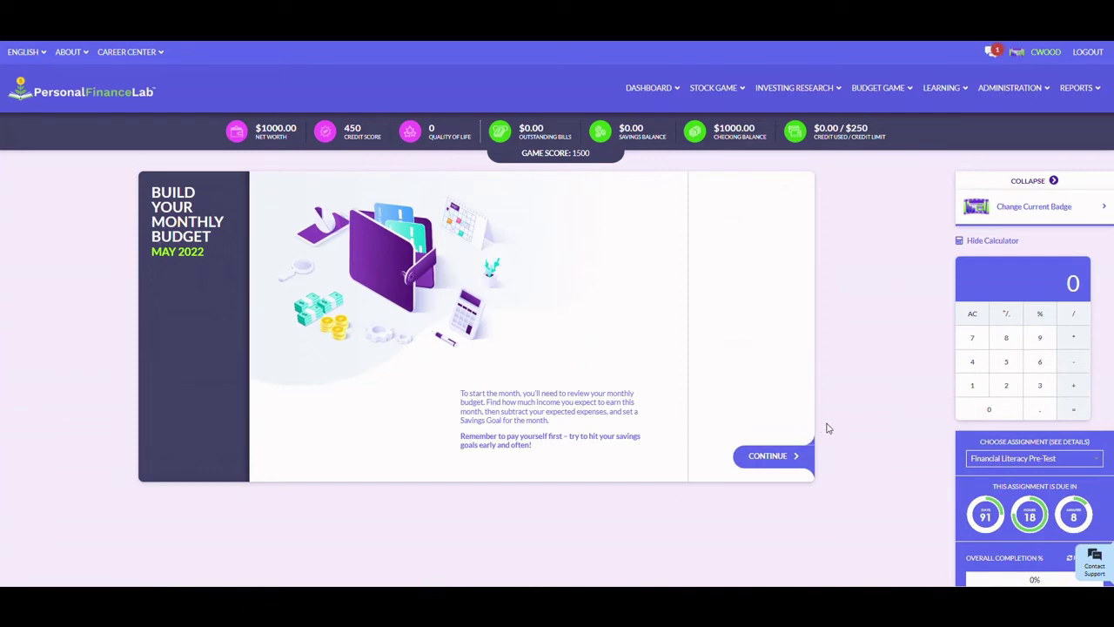
# - Begin the May 2022 budget and submit 1296 as the expected gross income for the month
pyautogui.click(770, 458)
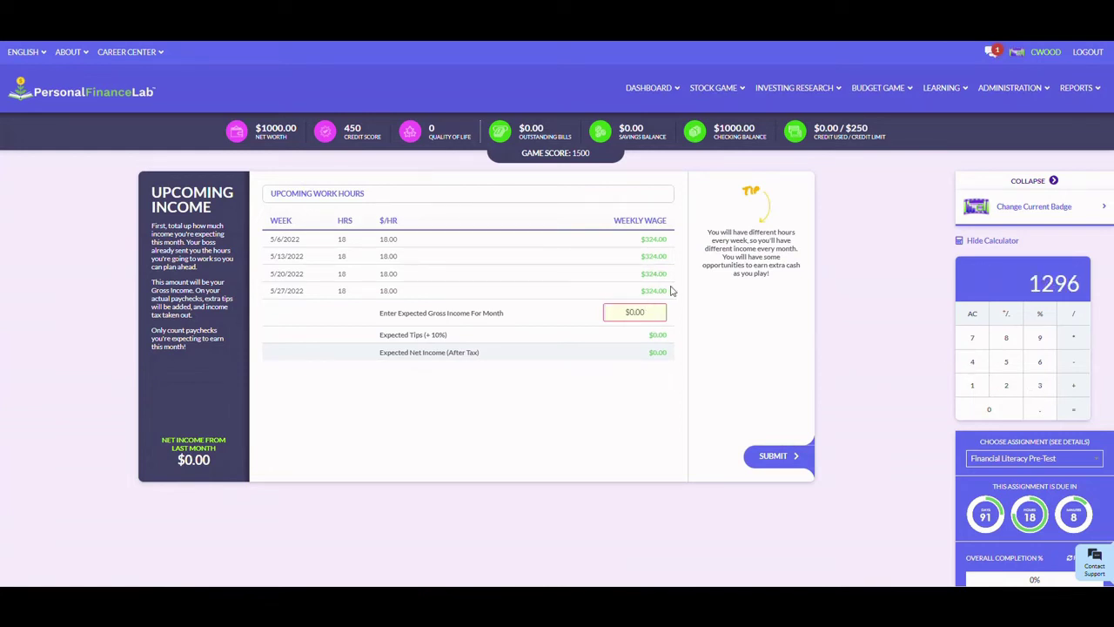
pyautogui.click(771, 457)
pyautogui.click(489, 357)
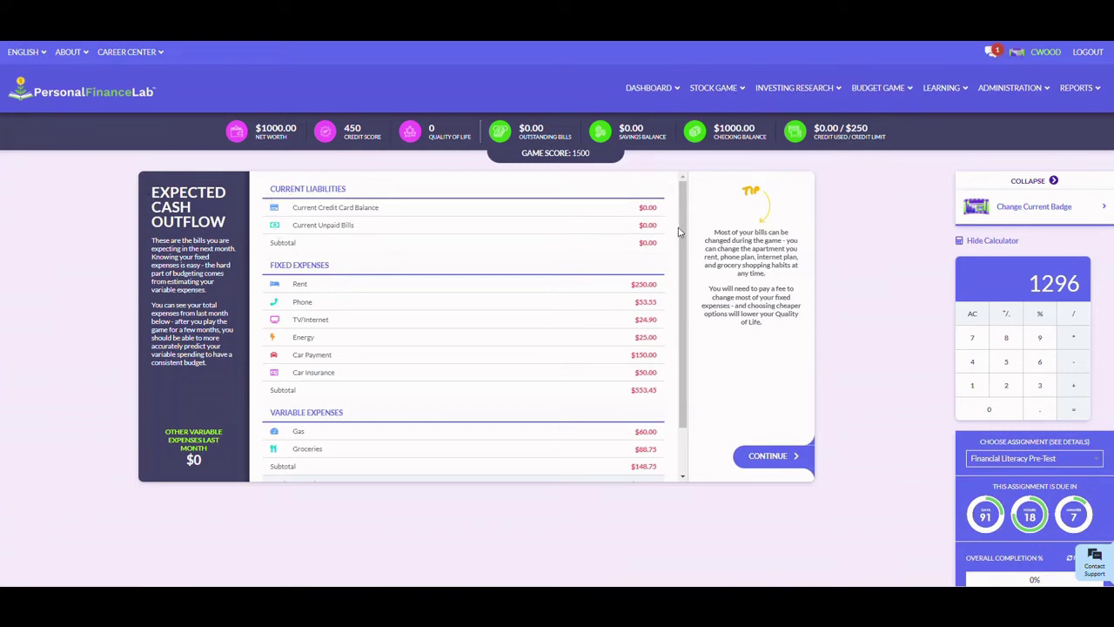
# - Review the expected cash outflow and estimate 300 for other unplanned expenses
pyautogui.scroll(-1, 679, 232)
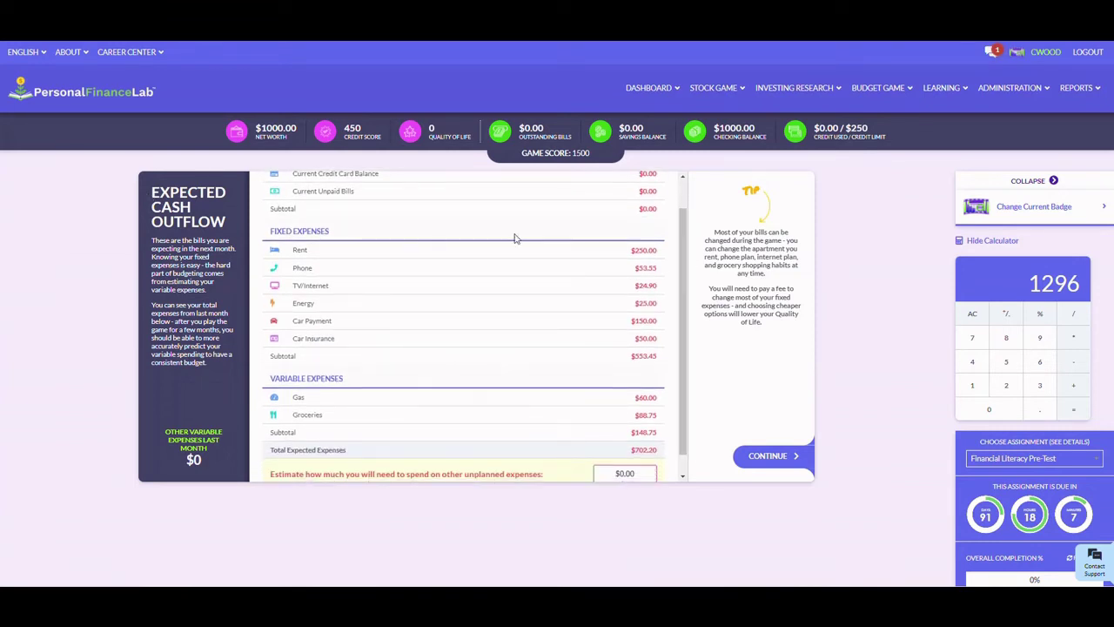
pyautogui.scroll(-1, 684, 281)
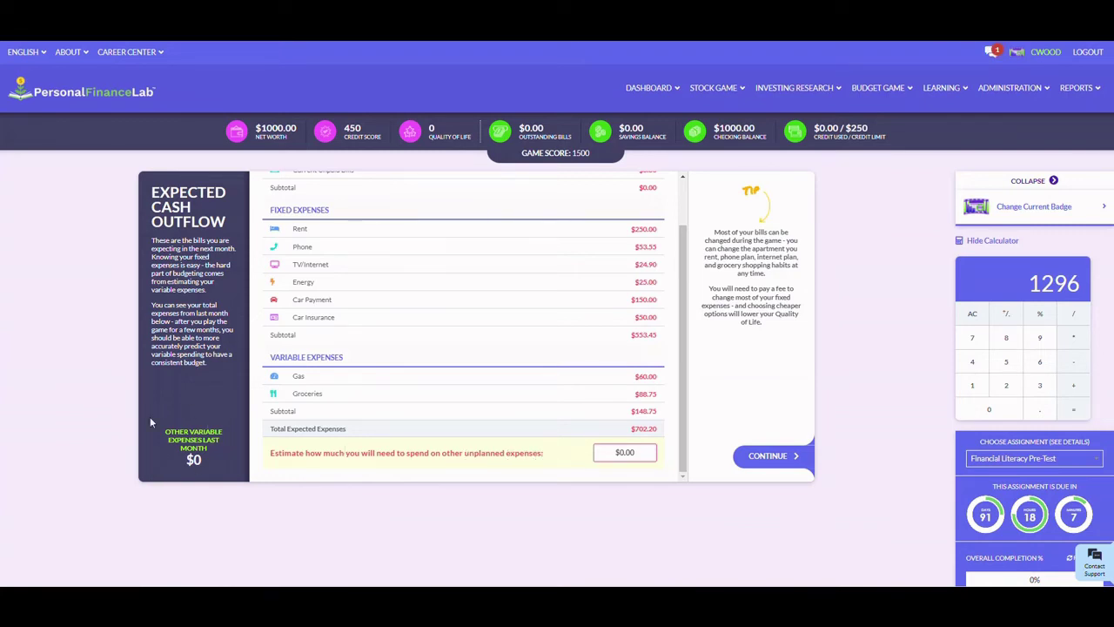
pyautogui.click(641, 454)
pyautogui.write('300')
pyautogui.click(759, 463)
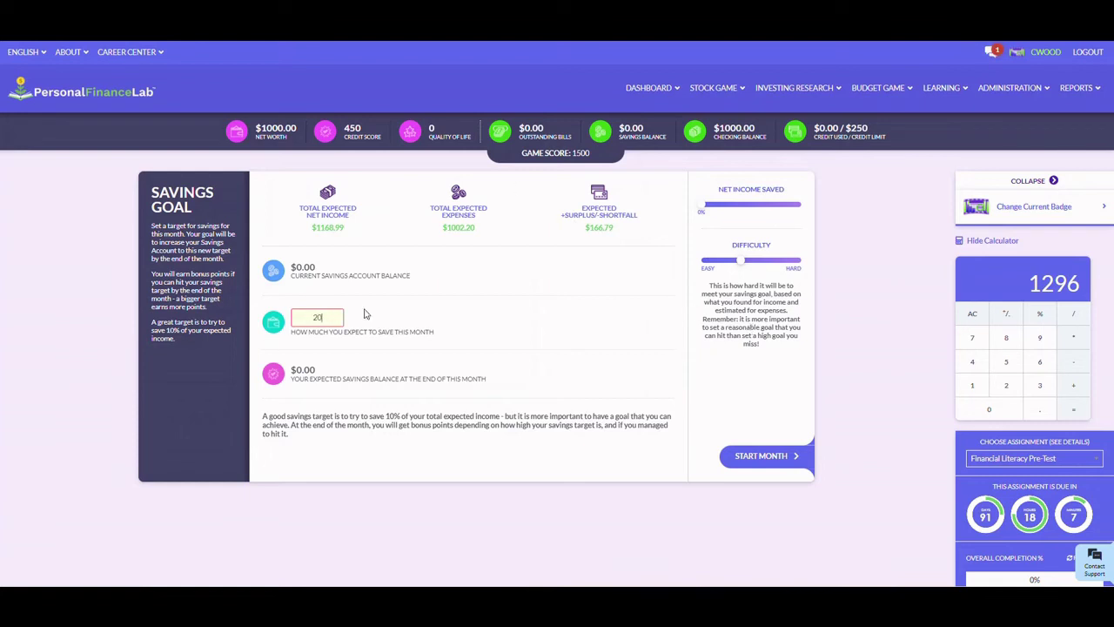
# - Set the month's savings goal to 200 and start the month
pyautogui.click(521, 307)
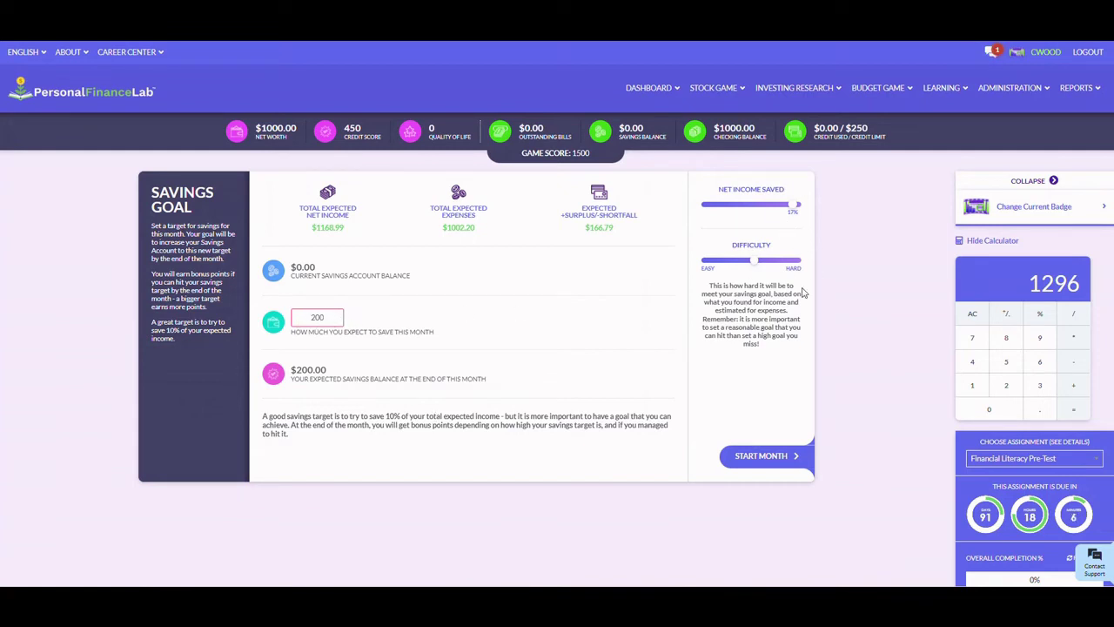
pyautogui.click(777, 456)
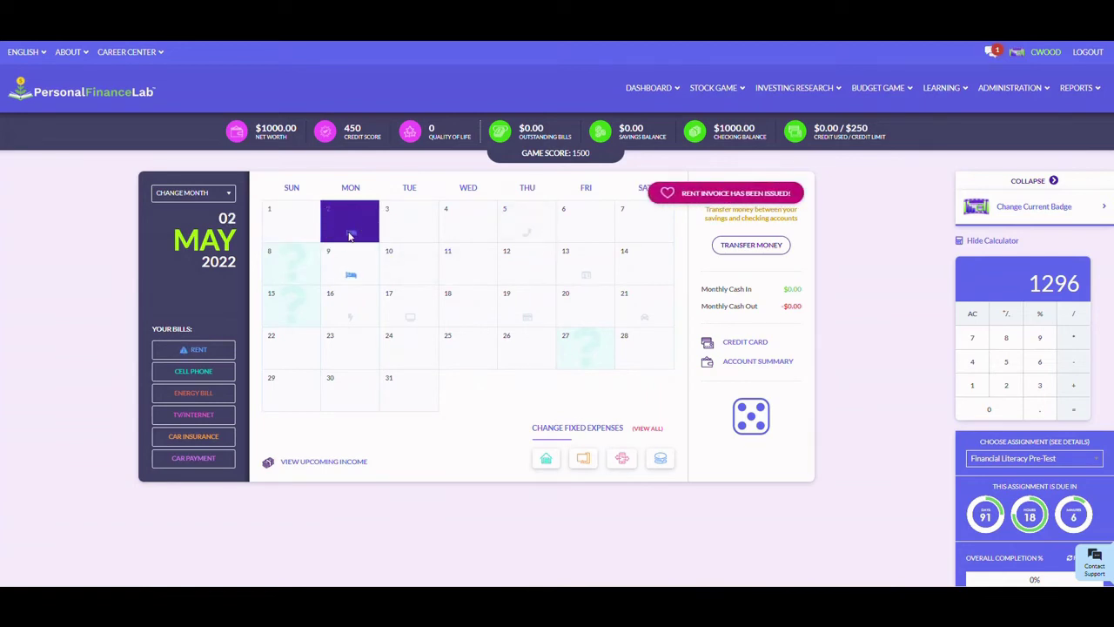
# - Check the rent invoice on the May calendar and pay for the $55.00 grocery trip by credit
pyautogui.moveTo(349, 236)
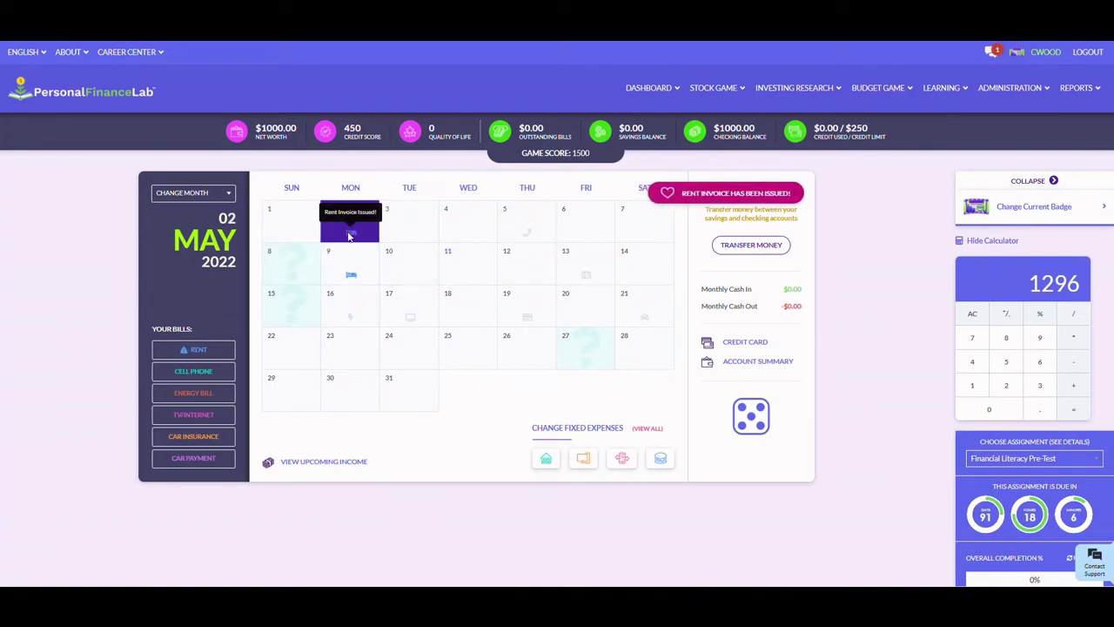
pyautogui.click(195, 350)
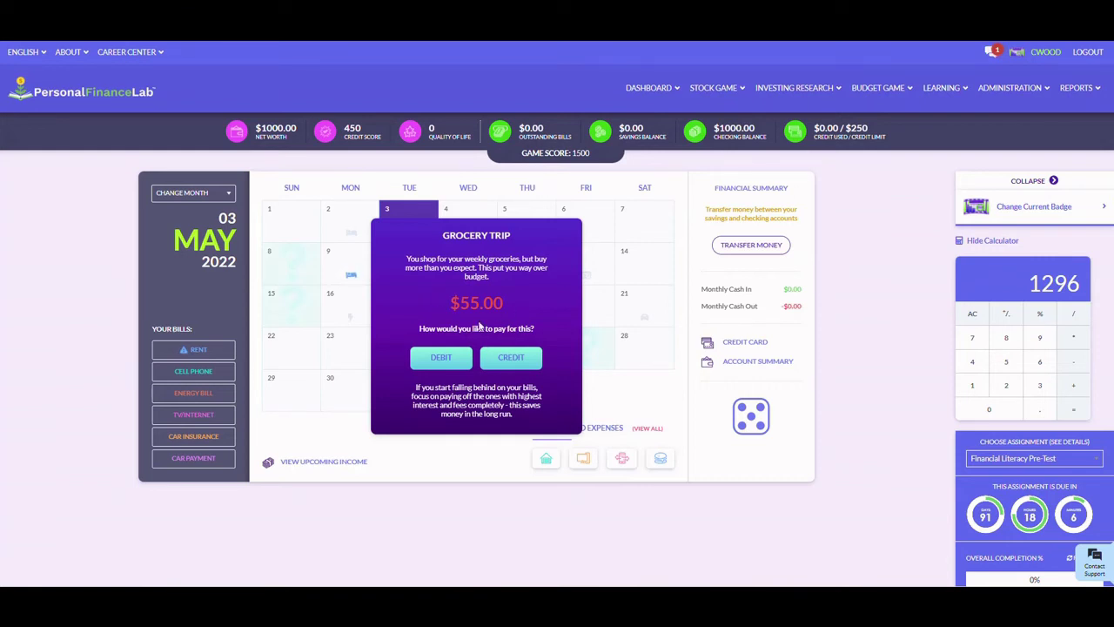
pyautogui.click(513, 366)
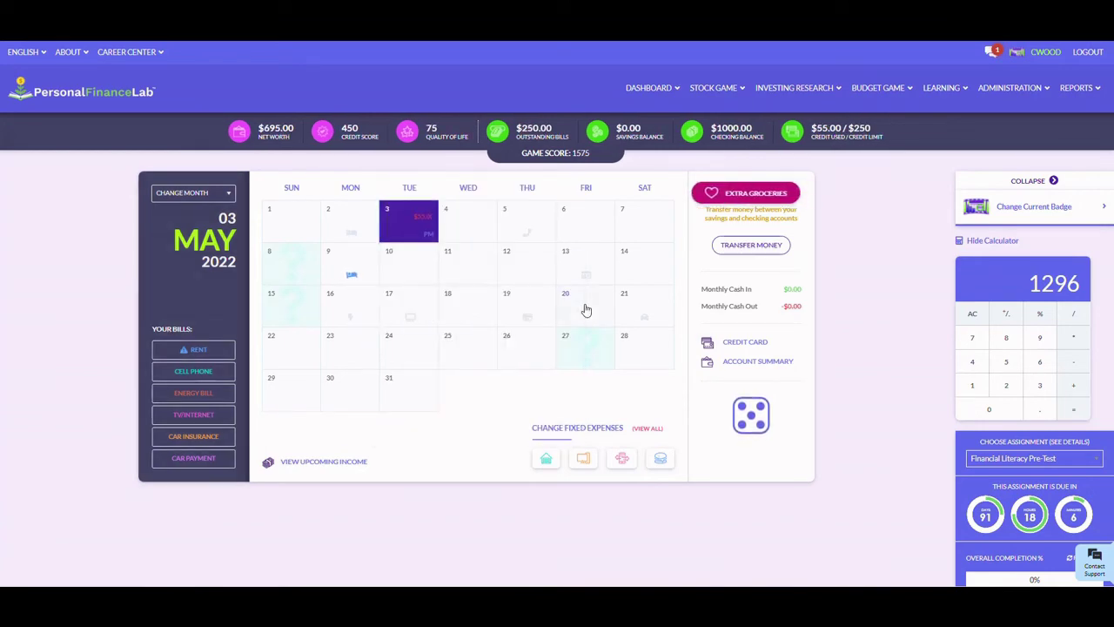
# - Open the rent invoice and pay the full $250.00 by debit
pyautogui.click(218, 354)
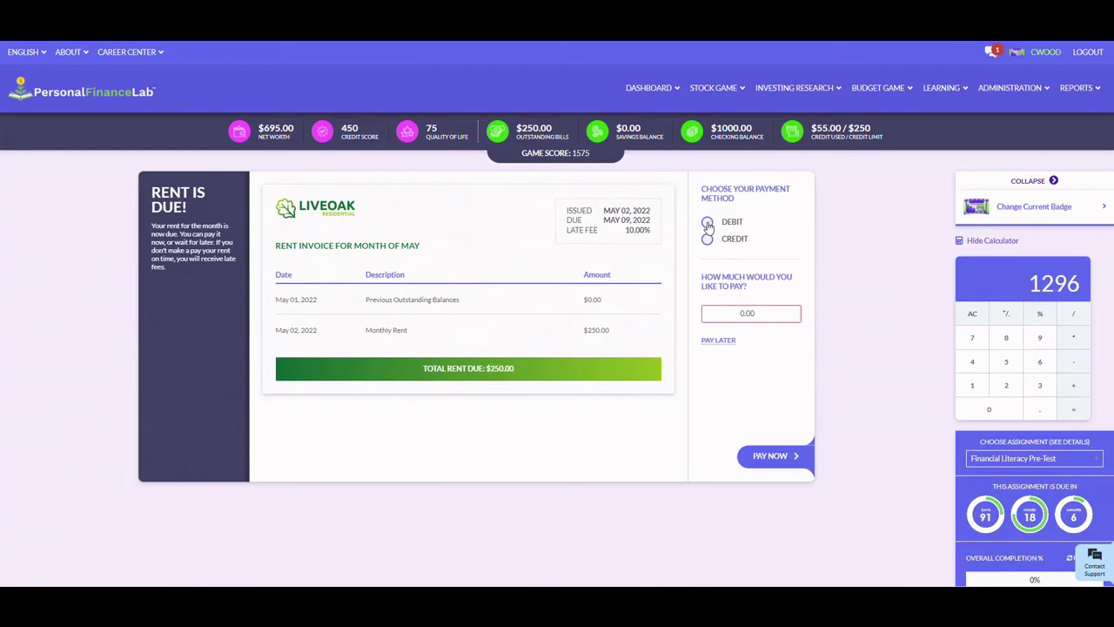
pyautogui.click(708, 223)
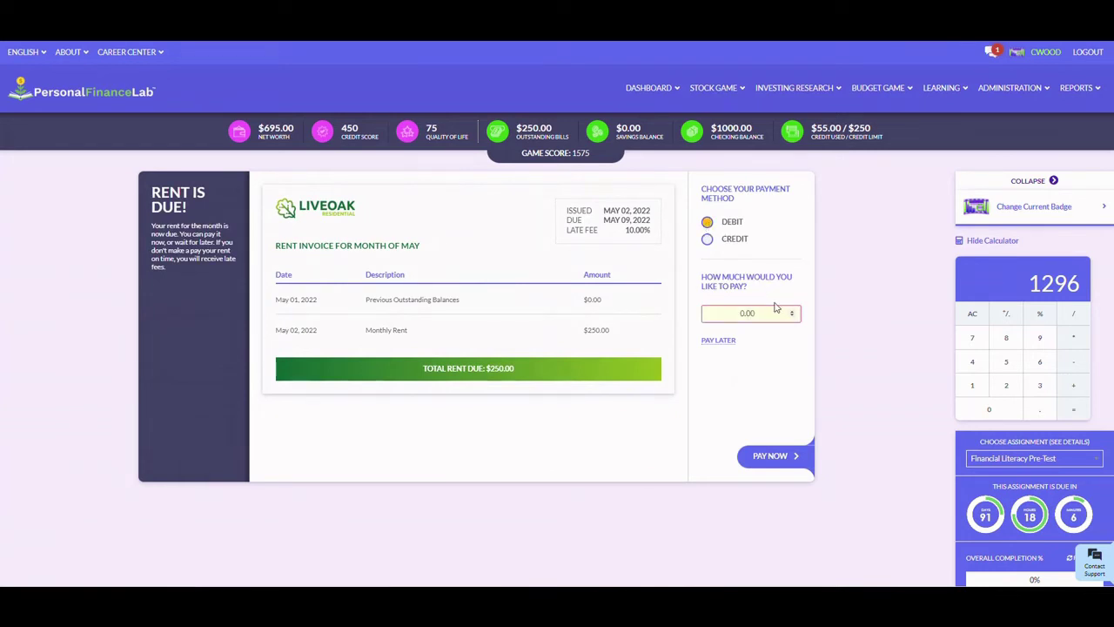
pyautogui.click(772, 456)
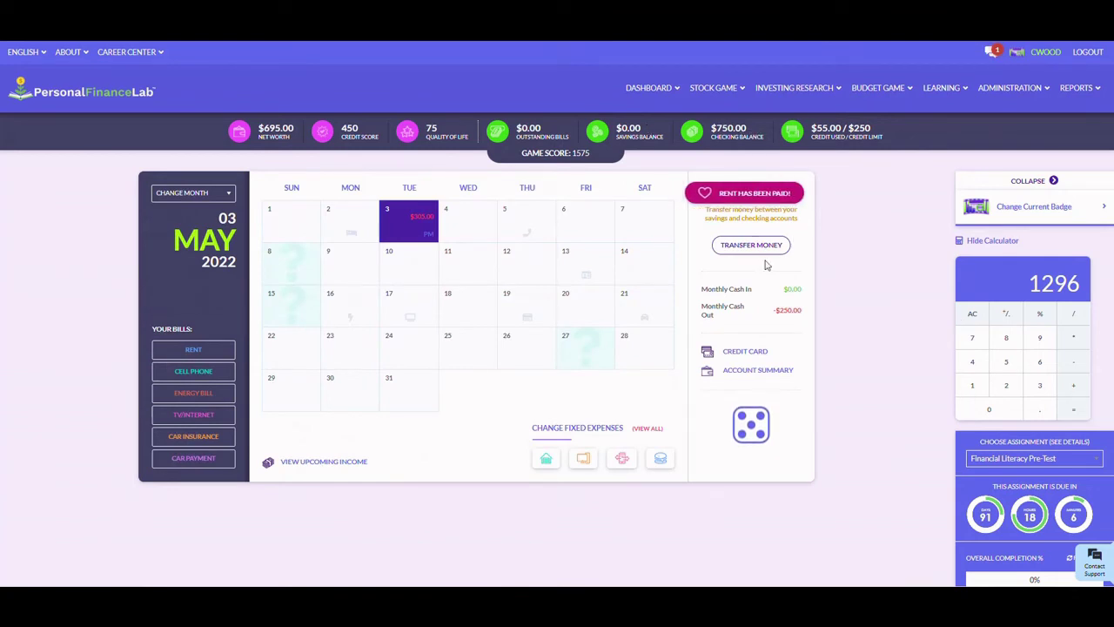
# - Transfer 200 from the checking account to the savings account
pyautogui.click(736, 247)
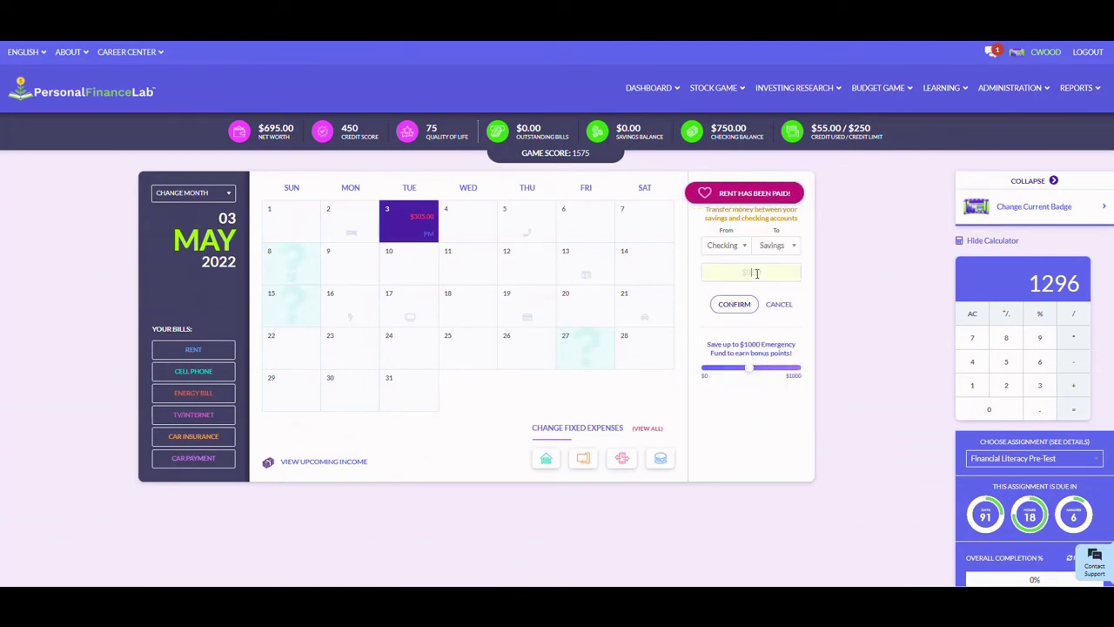
pyautogui.click(755, 273)
pyautogui.write('200')
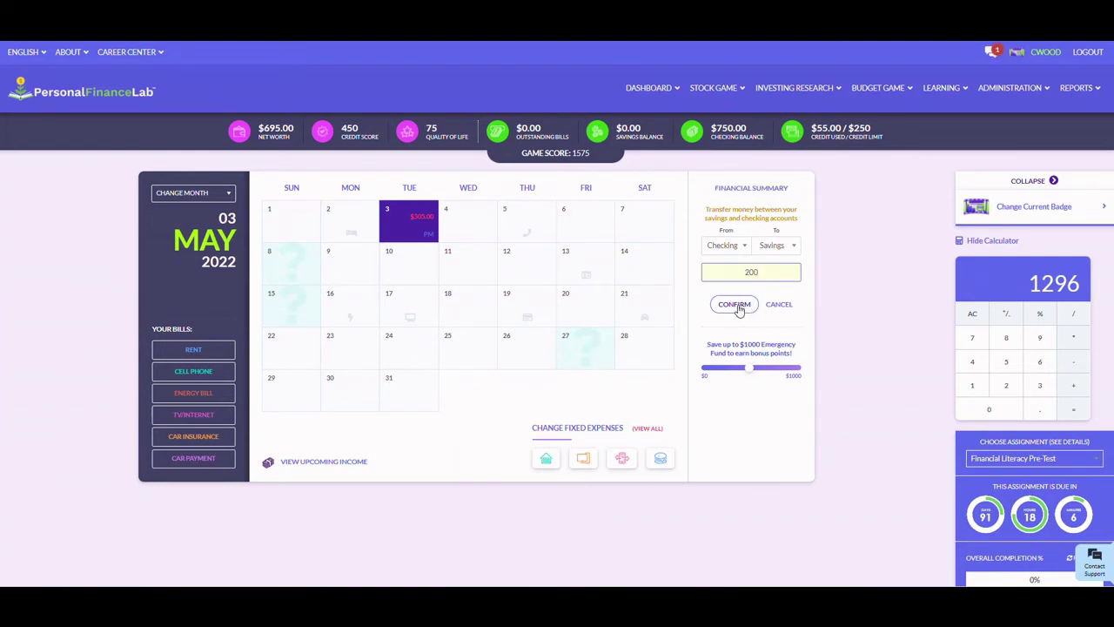
pyautogui.click(735, 305)
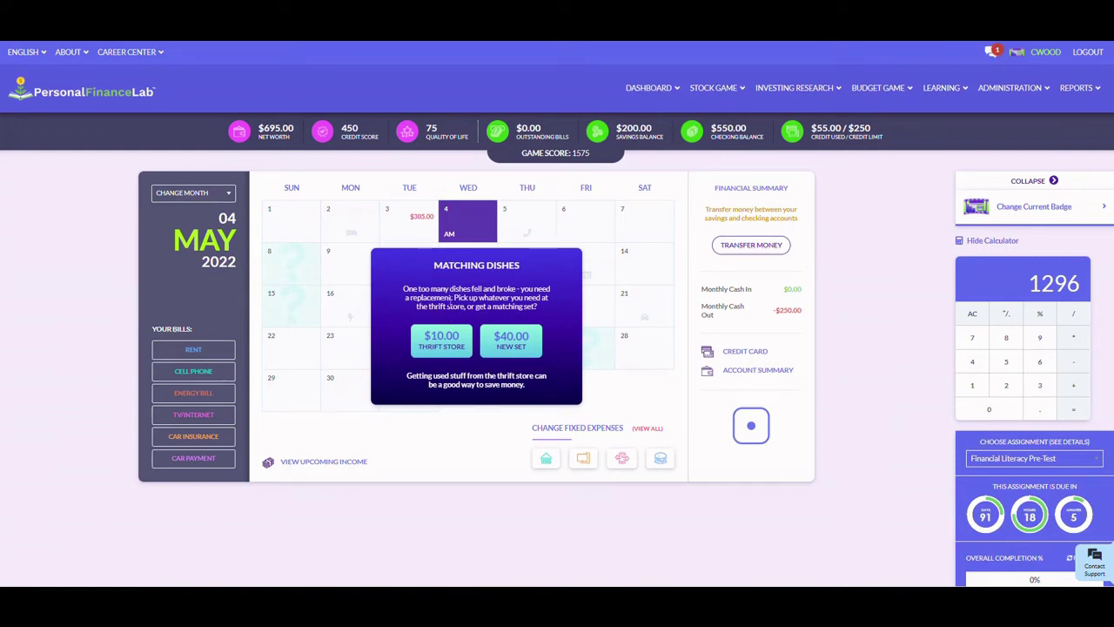
# - Choose the $40.00 new dish set, pay for it by debit, and roll the die to continue the month
pyautogui.click(510, 349)
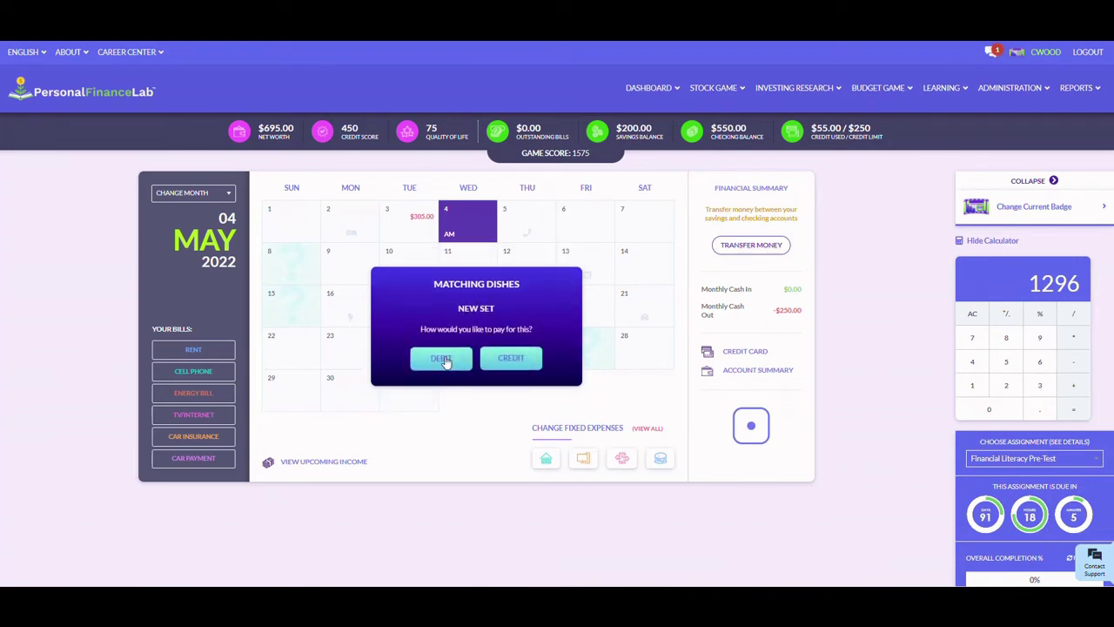
pyautogui.click(442, 359)
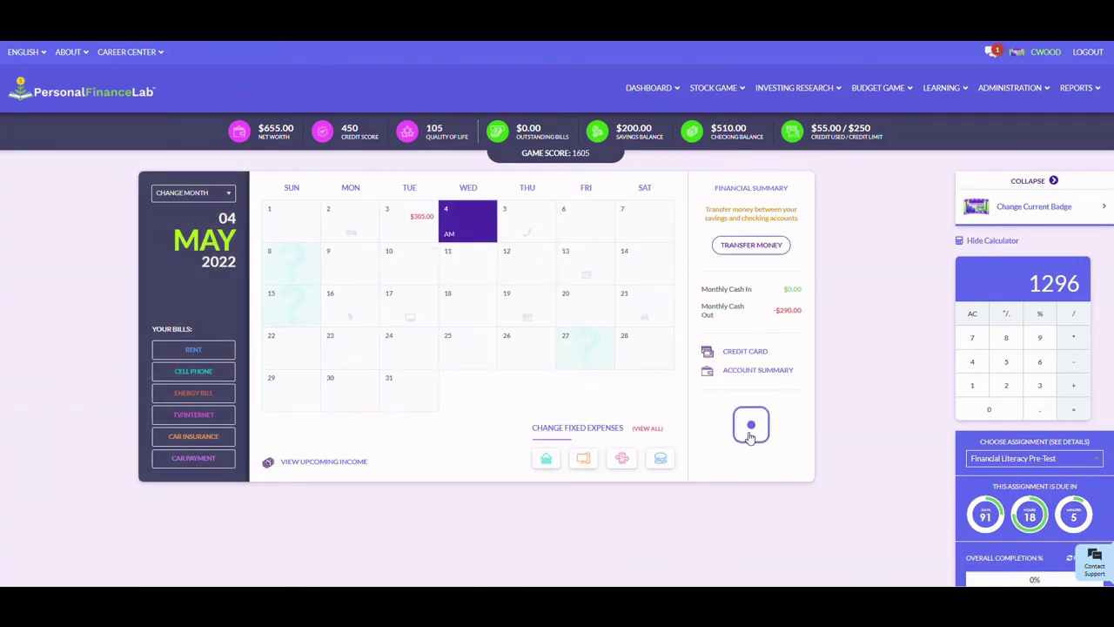
pyautogui.click(752, 429)
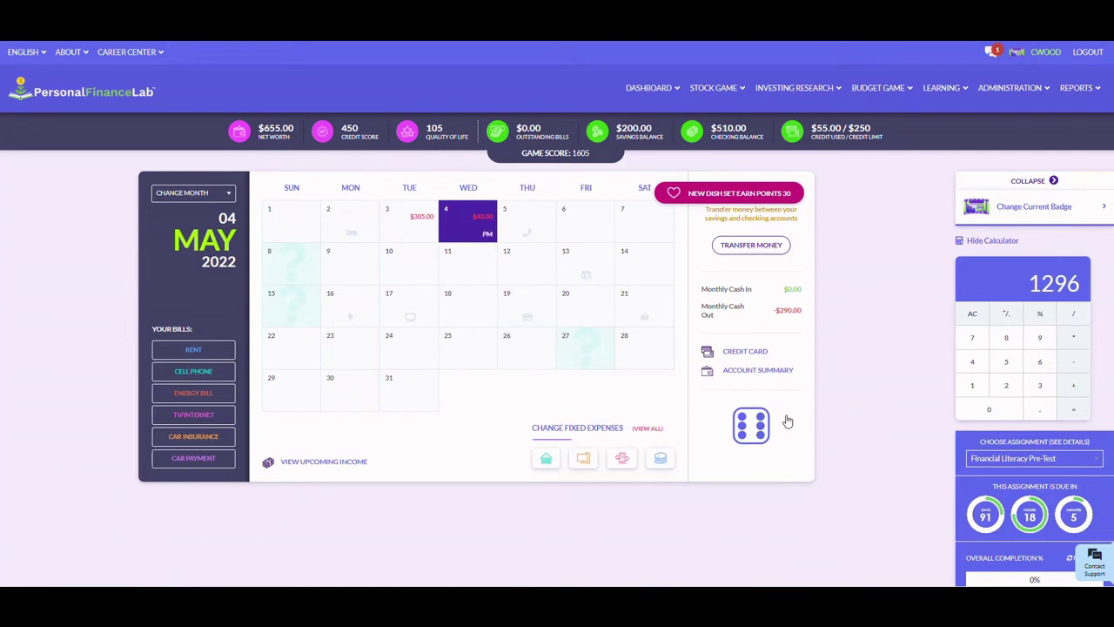
# - Advance to May 6, pay for the $88.75 grocery trip by debit, and deposit the weekly income
pyautogui.click(753, 427)
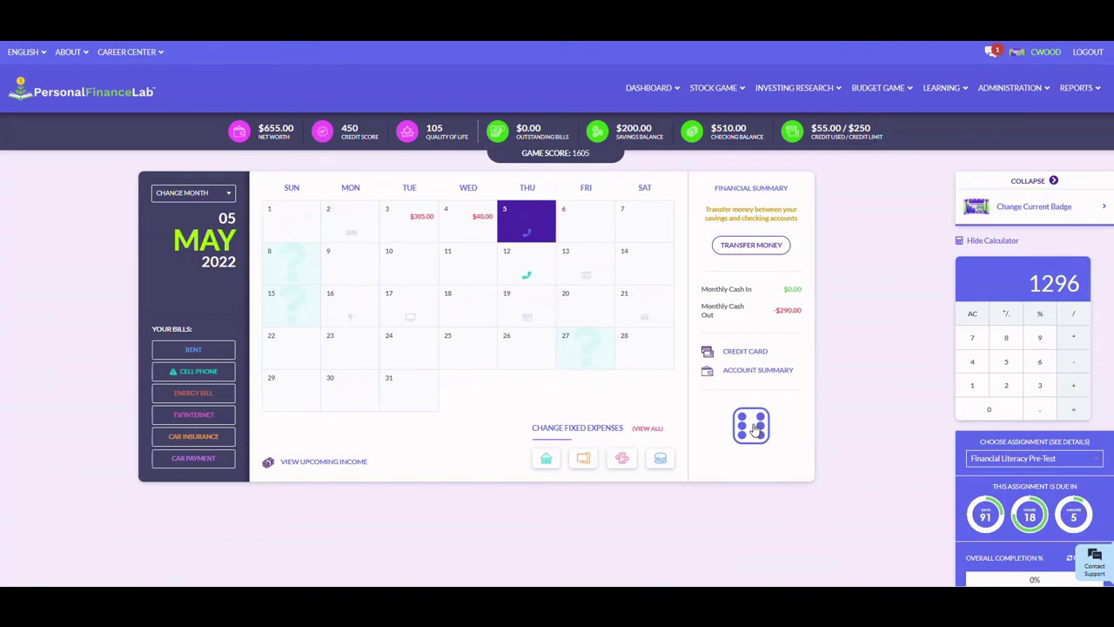
pyautogui.click(752, 425)
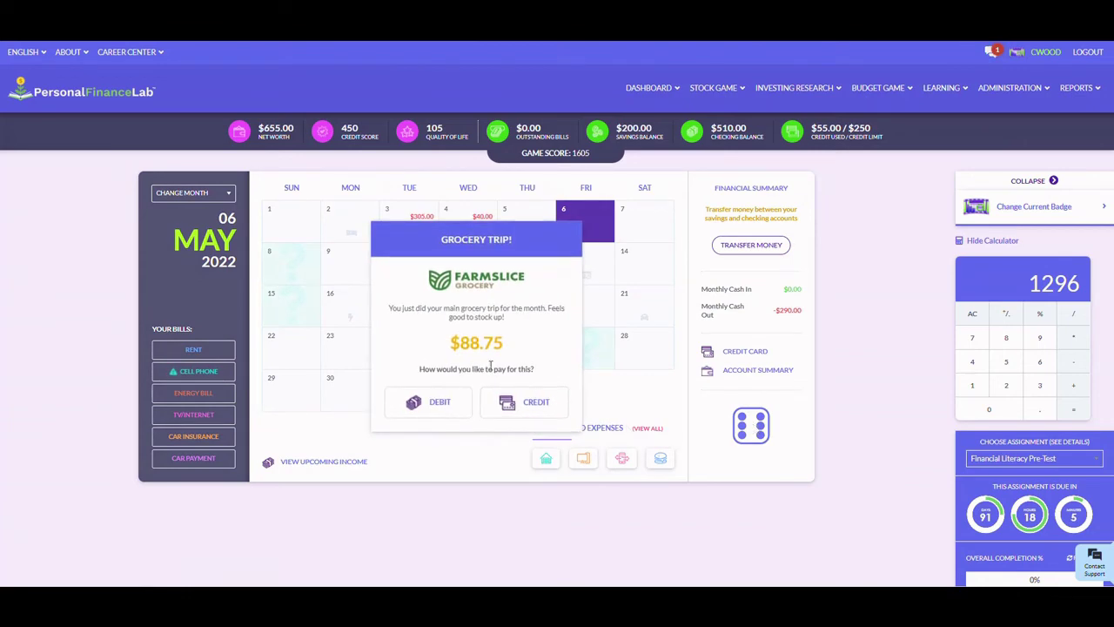
pyautogui.click(427, 405)
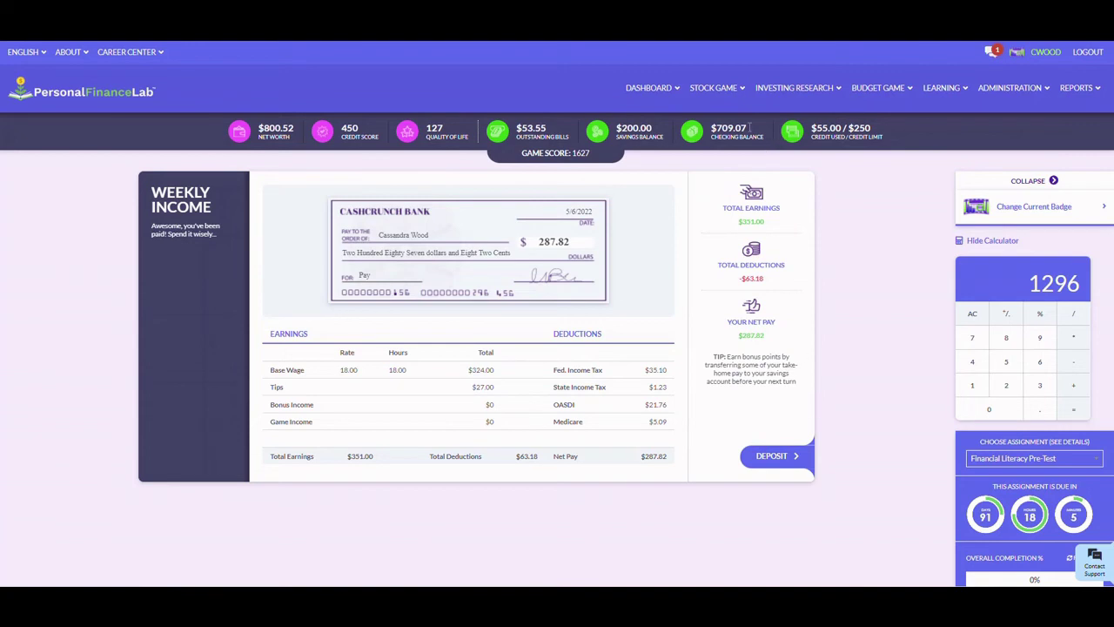
pyautogui.click(771, 459)
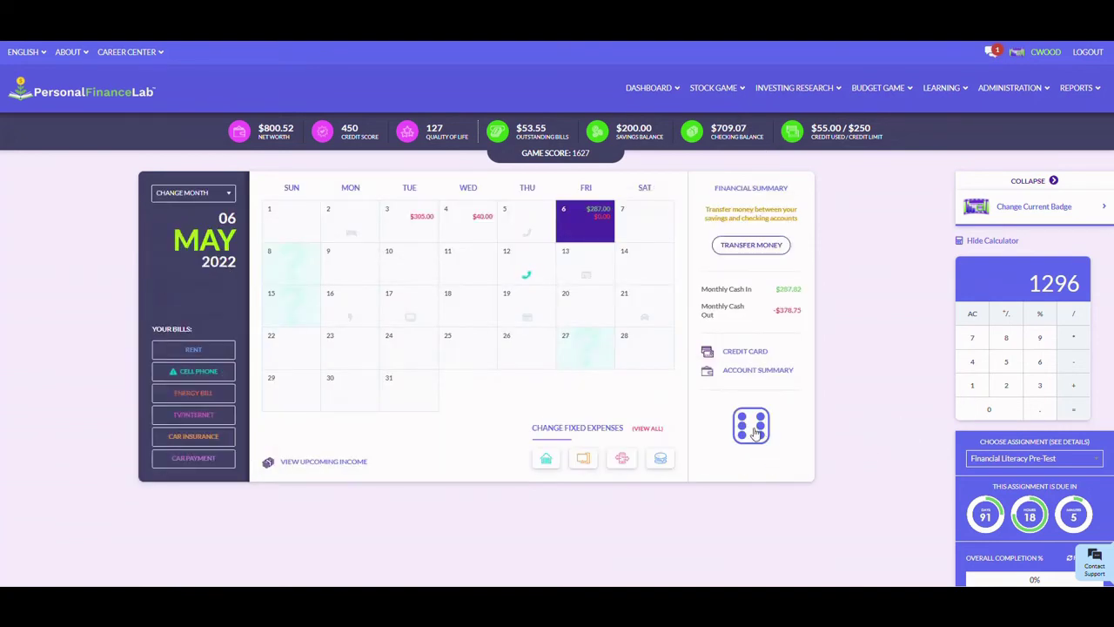
# - Advance to May 7, choose to socialize for the weekend, and pay for the $40.00 band tickets by credit
pyautogui.click(746, 430)
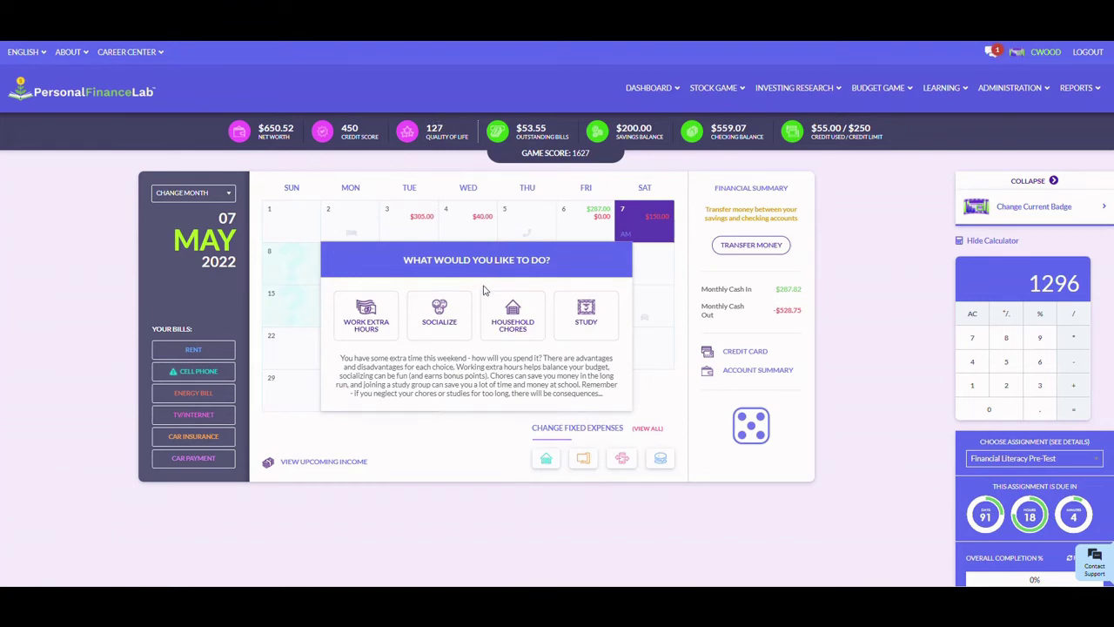
pyautogui.click(438, 319)
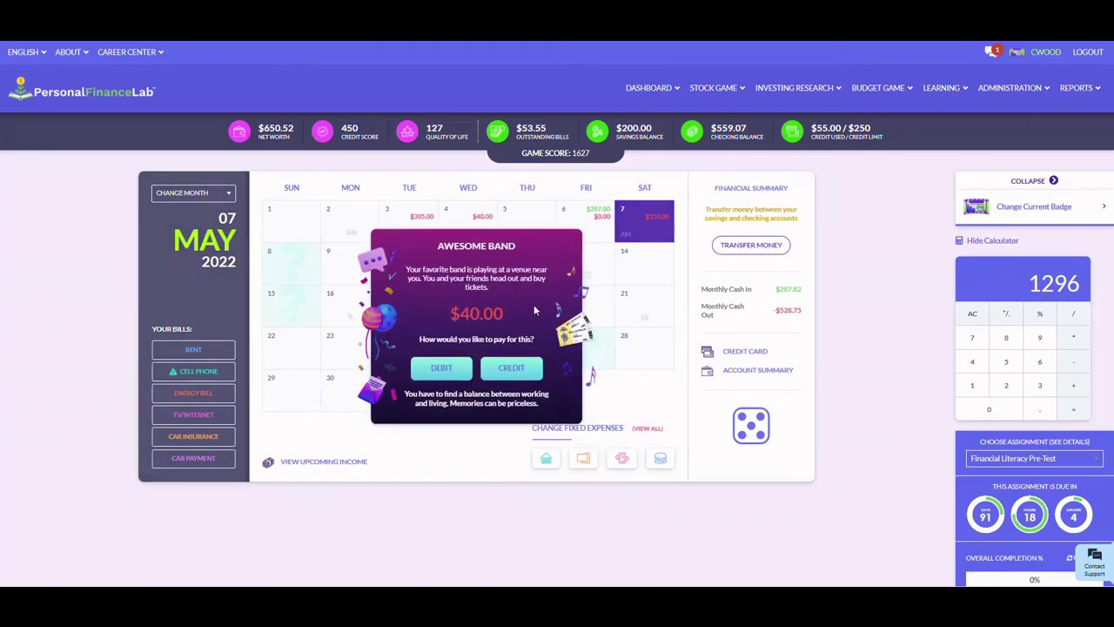
pyautogui.click(514, 368)
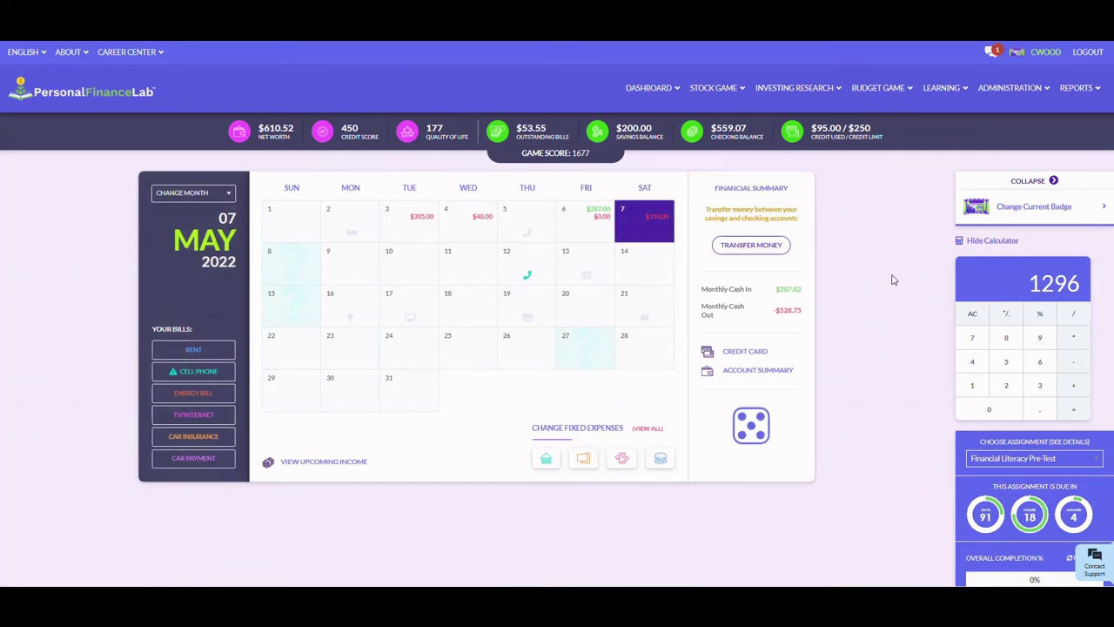
# - Open the May 8 debit and credit cards lesson and submit 19 as the day the credit card statement is issued
pyautogui.click(879, 88)
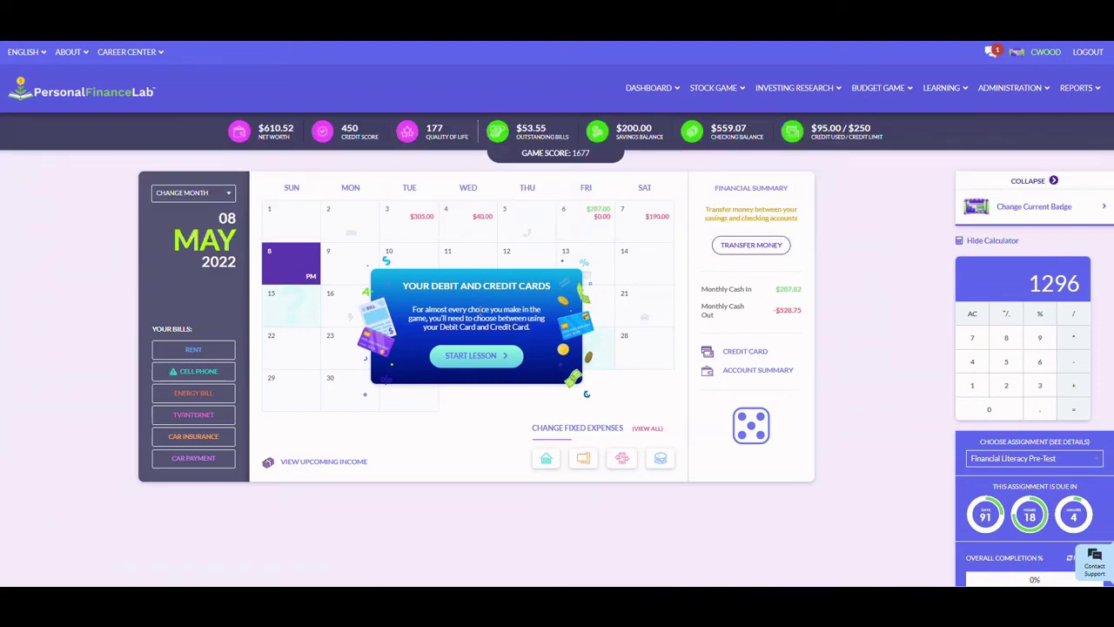
pyautogui.click(477, 356)
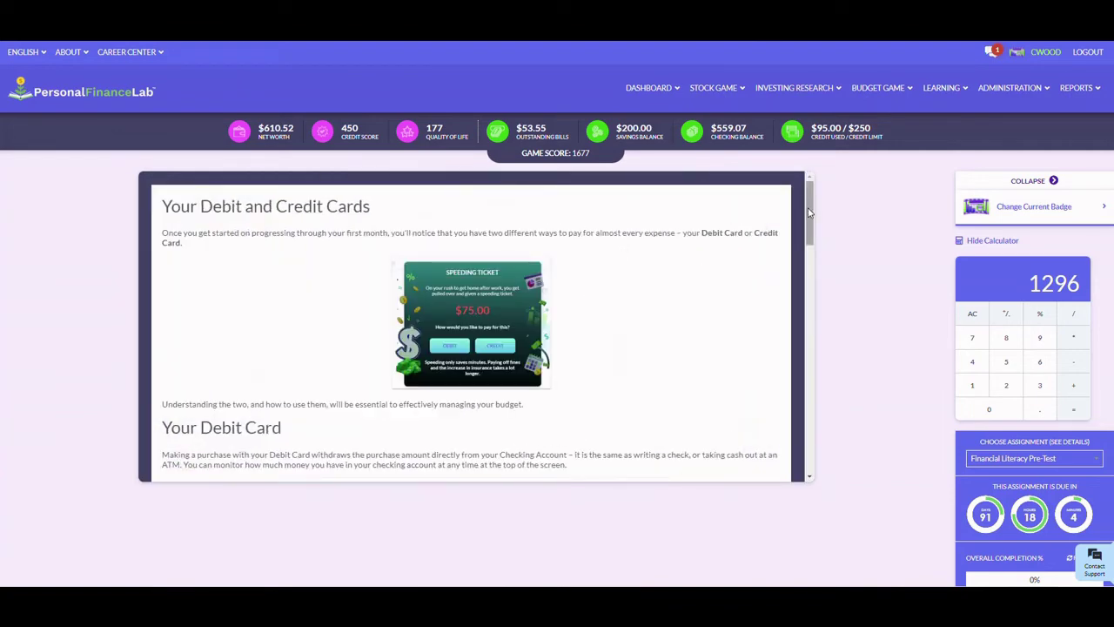
pyautogui.moveTo(809, 210); pyautogui.dragTo(816, 443)
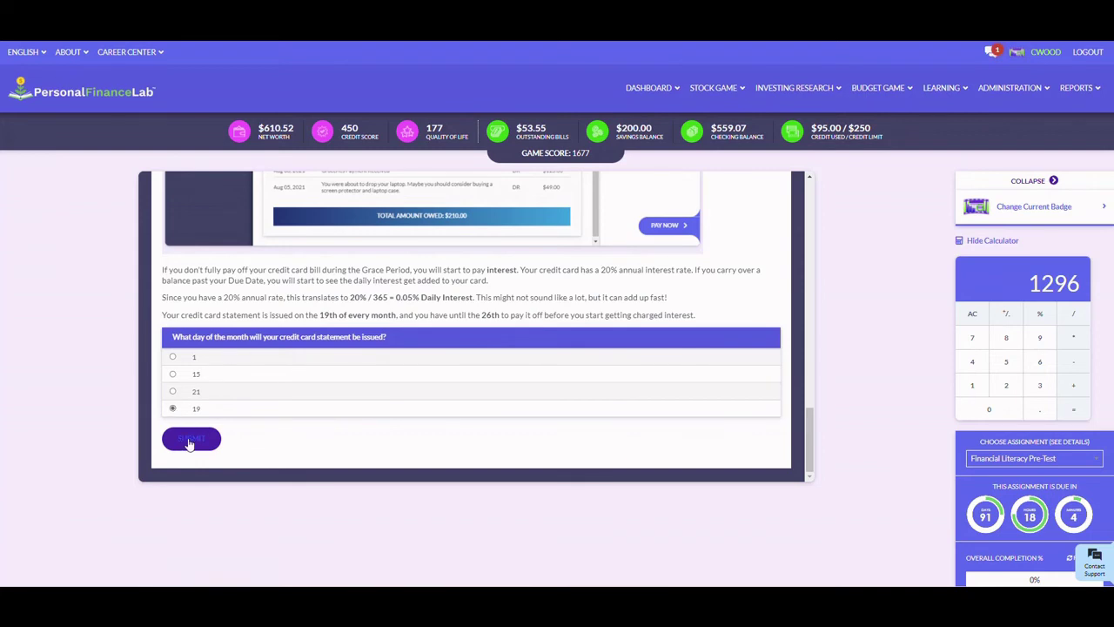
pyautogui.click(190, 442)
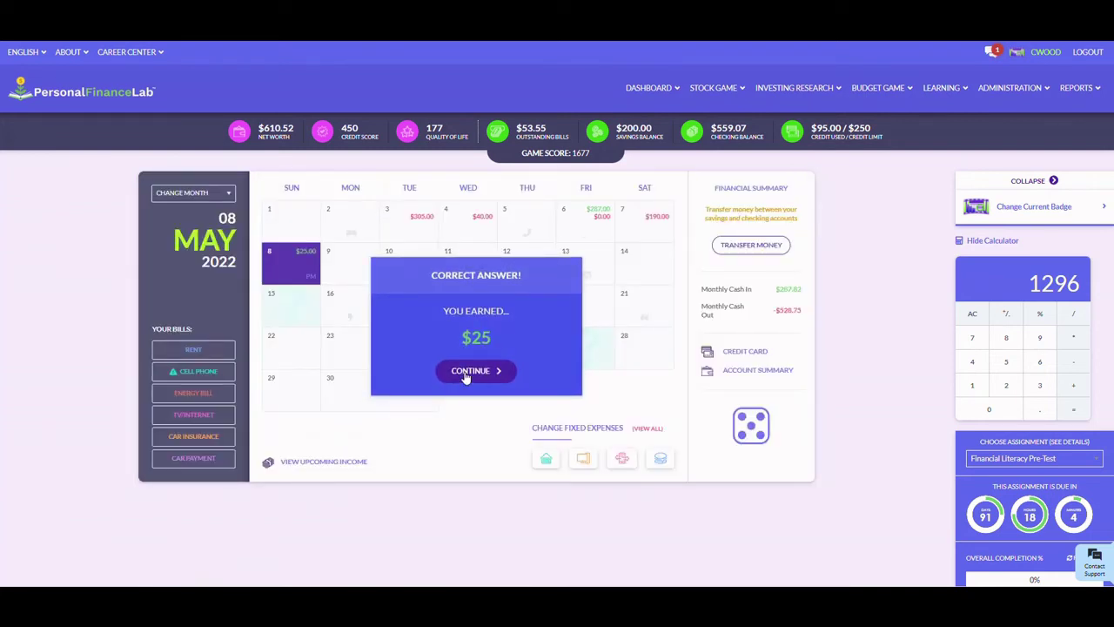
pyautogui.click(470, 370)
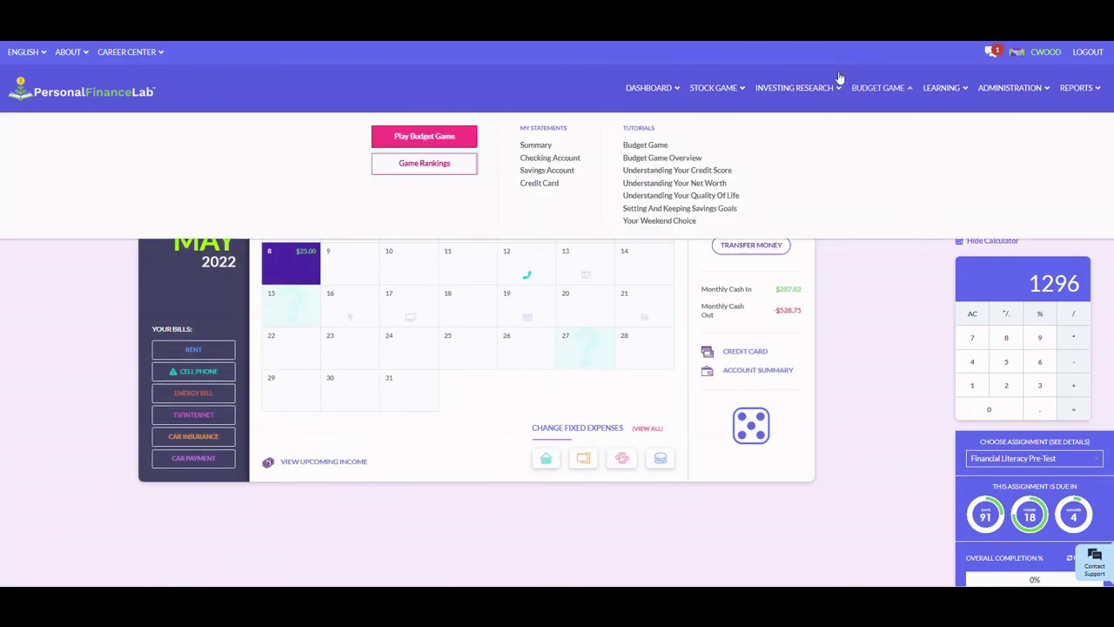
# - View the stock game's page for trading stocks and open the stock quotes research page
pyautogui.moveTo(717, 90)
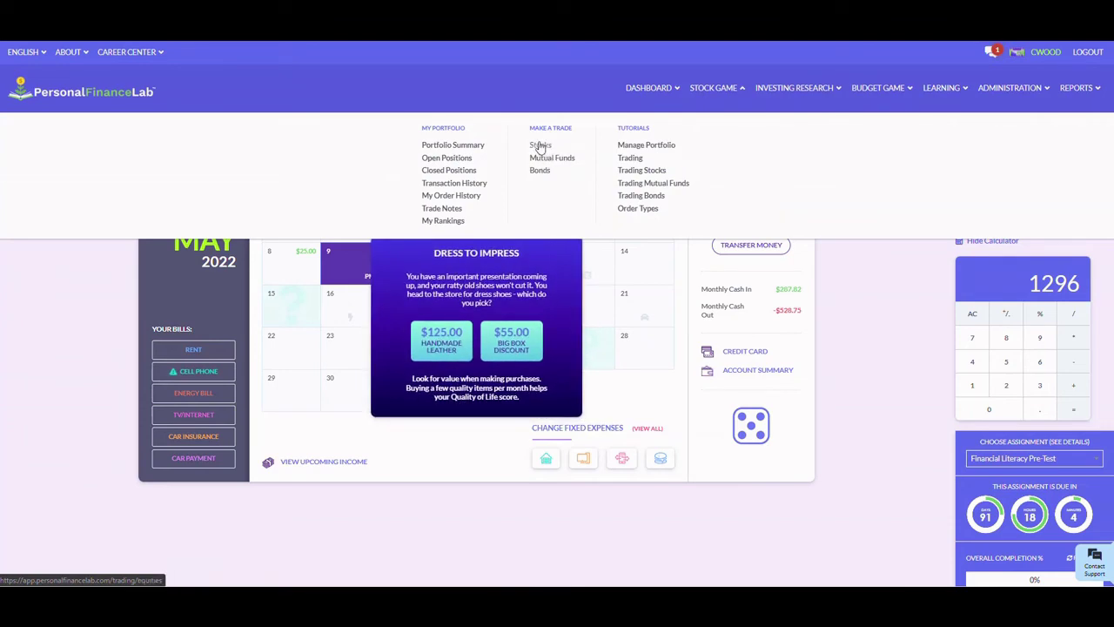
pyautogui.click(538, 146)
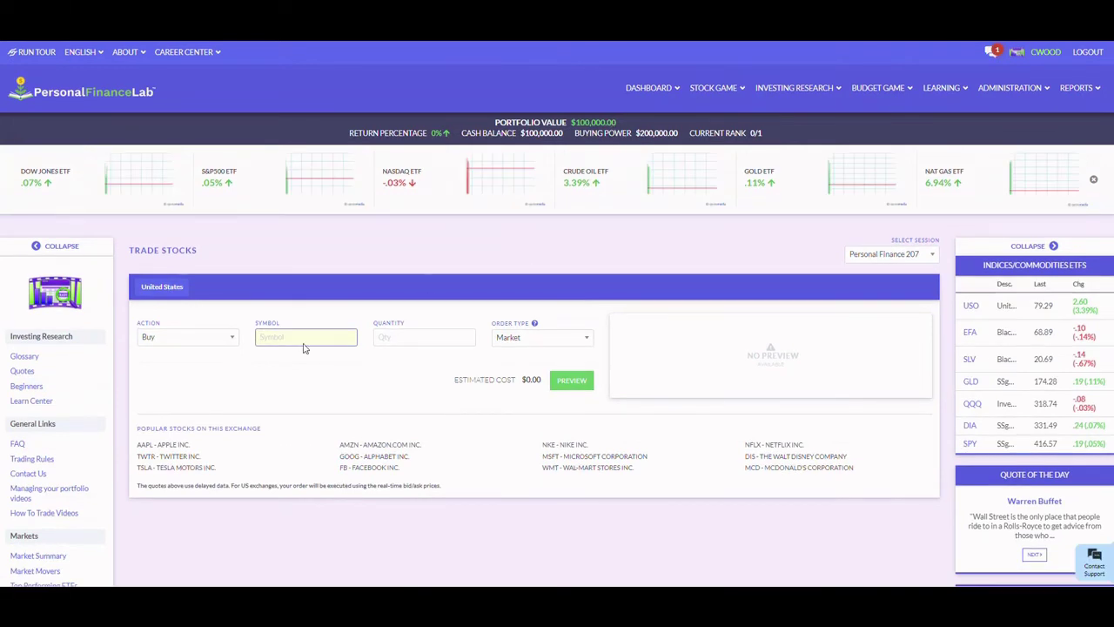
pyautogui.click(795, 90)
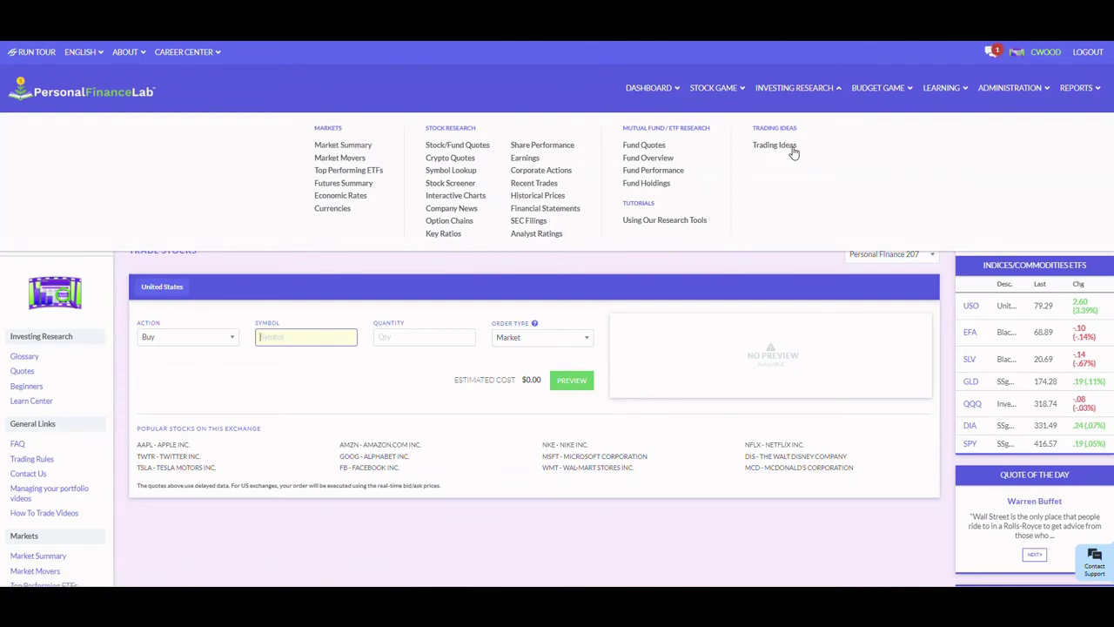
pyautogui.click(454, 173)
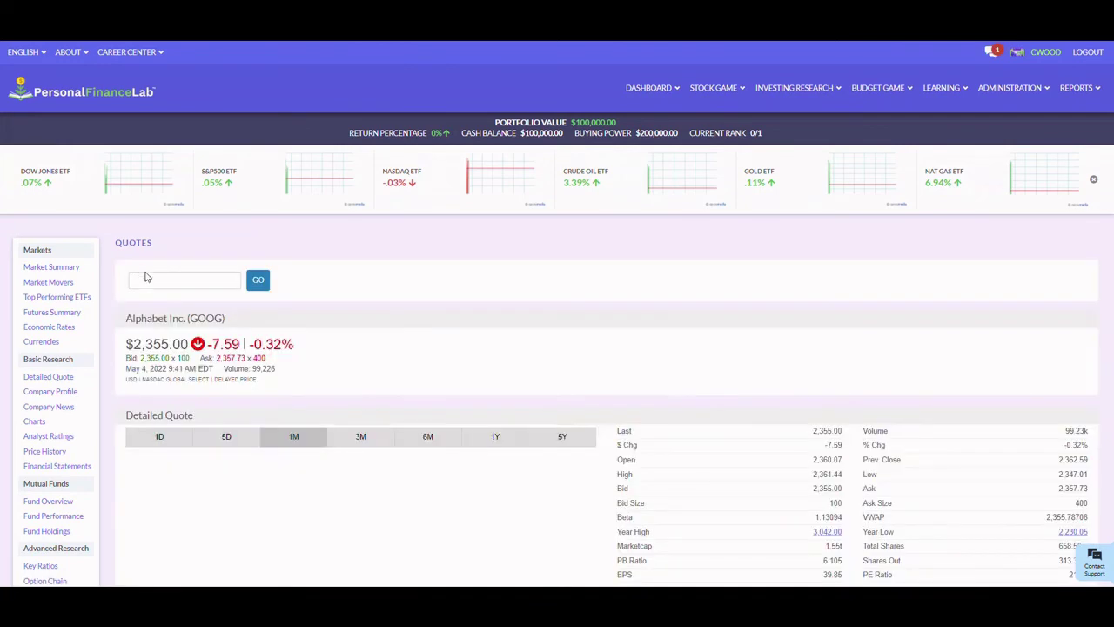
# - Search the quotes for "spotify", open the SPOT listing, and review its detailed quote and news
pyautogui.click(163, 279)
pyautogui.write('s')
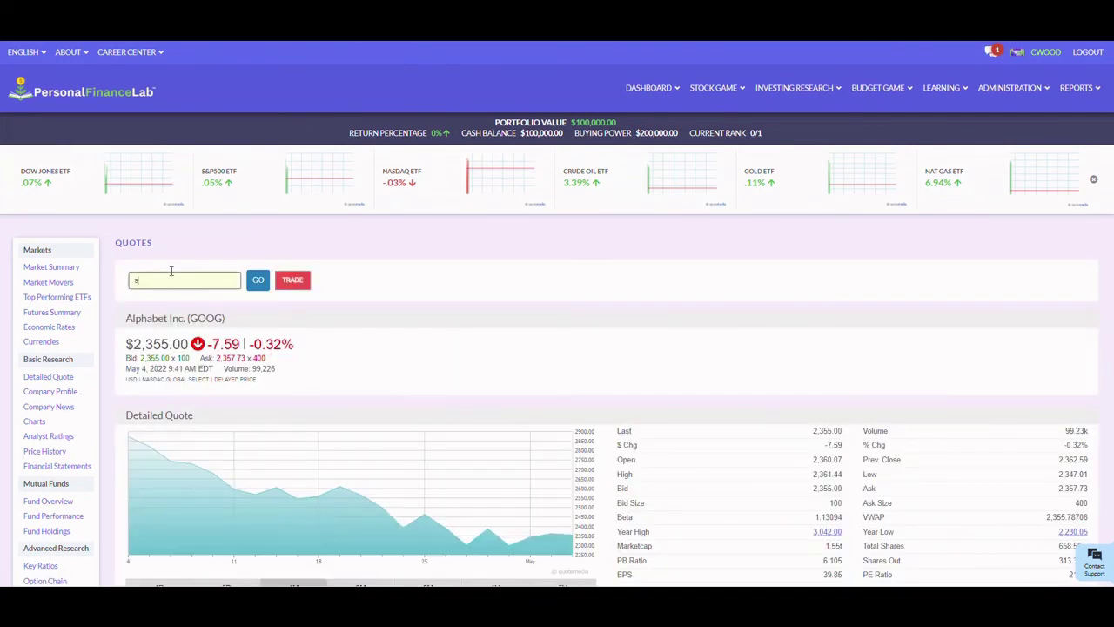
pyautogui.write('potify')
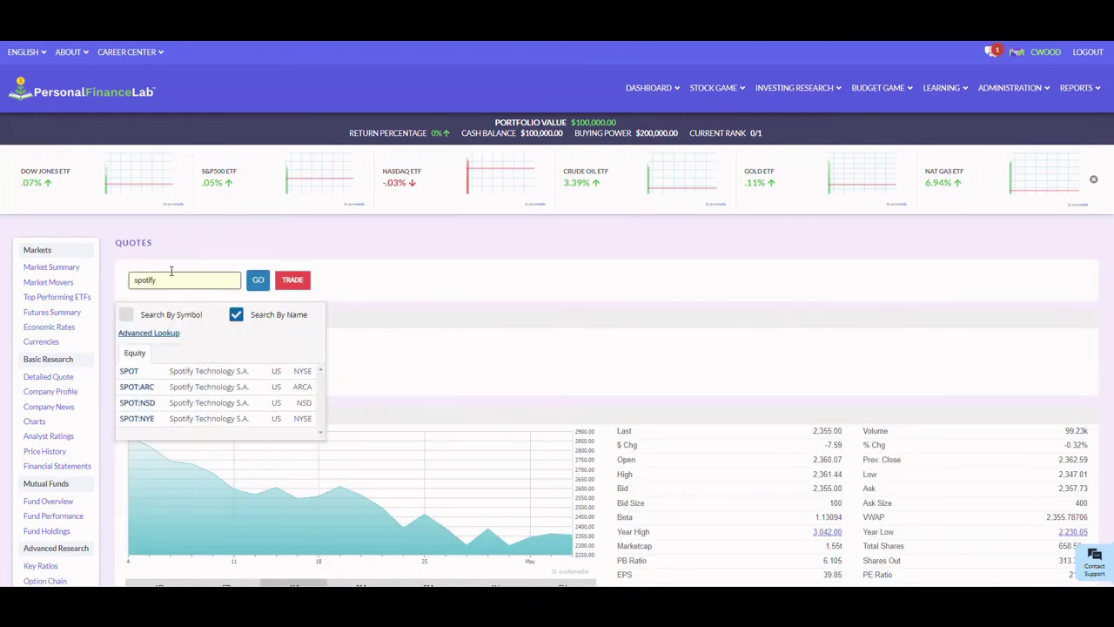
pyautogui.click(135, 371)
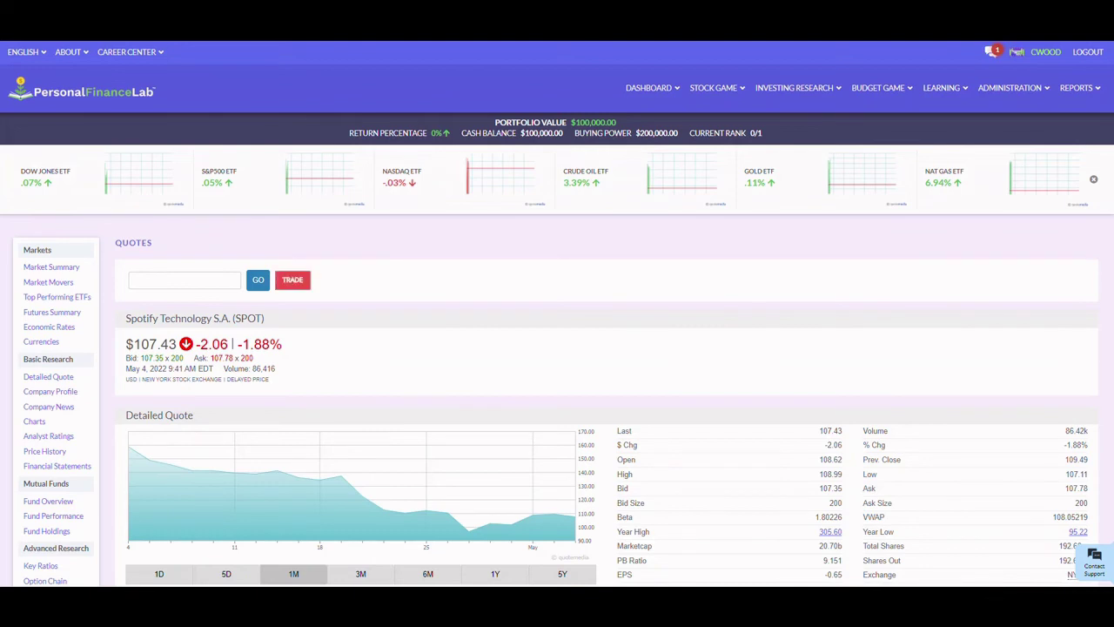
pyautogui.scroll(-1, 558, 314)
pyautogui.scroll(-2, 557, 348)
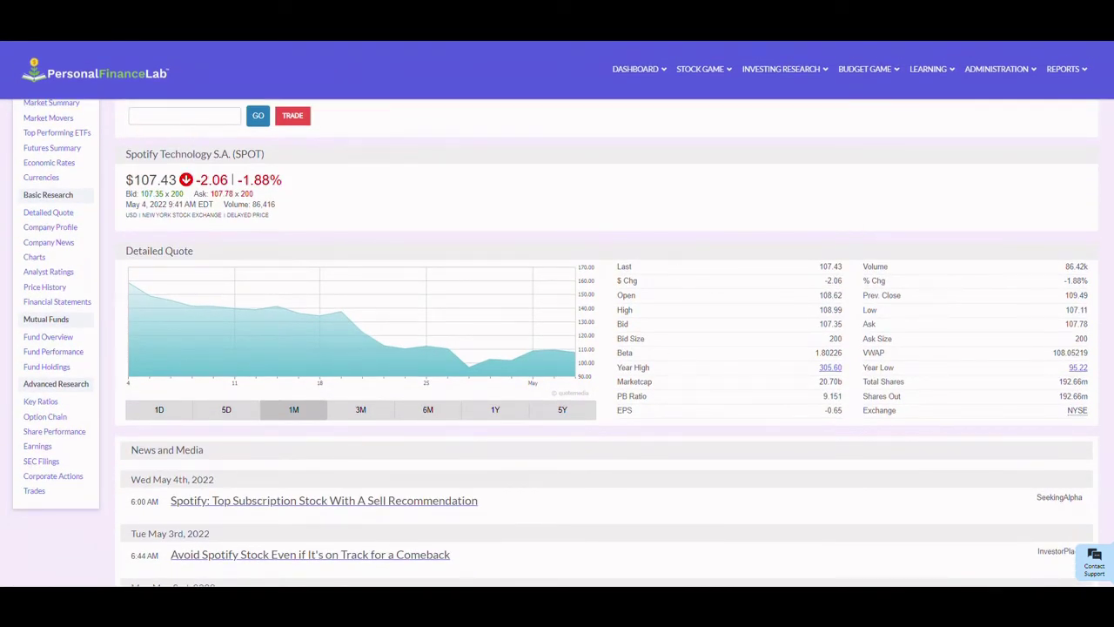
pyautogui.scroll(-2, 557, 349)
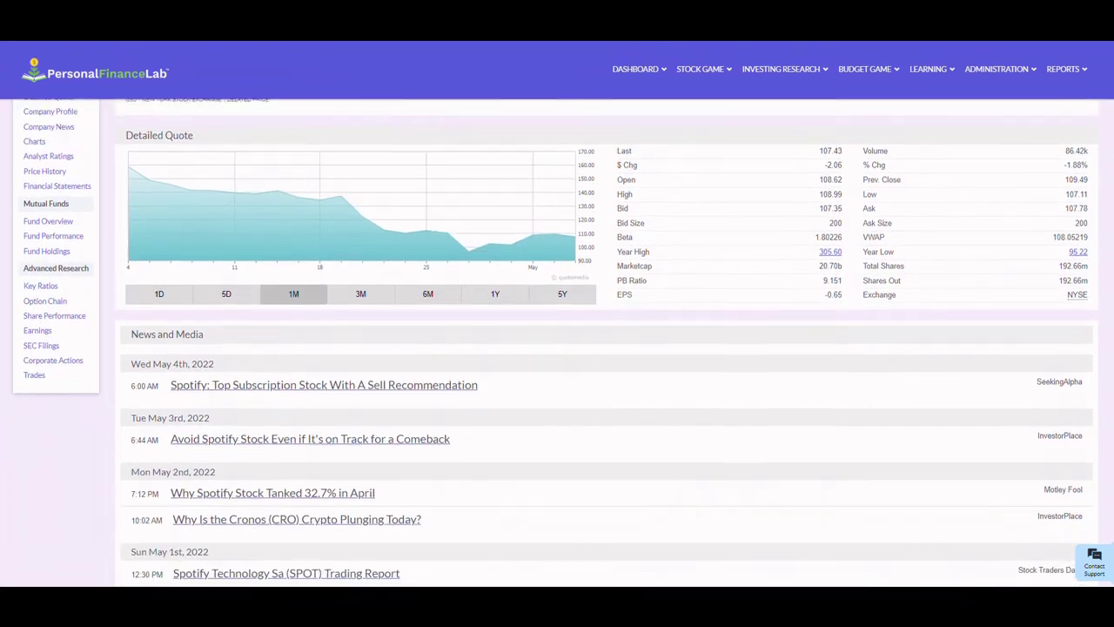
pyautogui.scroll(2, 399, 208)
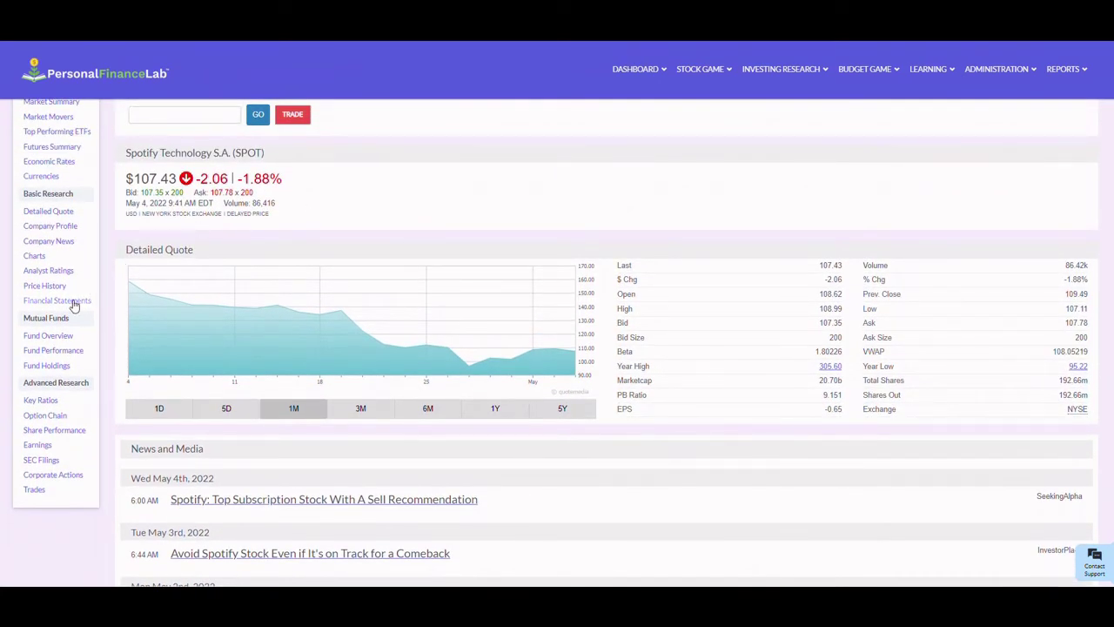
# - Open Spotify's financial statements and look through its annual income statement
pyautogui.click(74, 302)
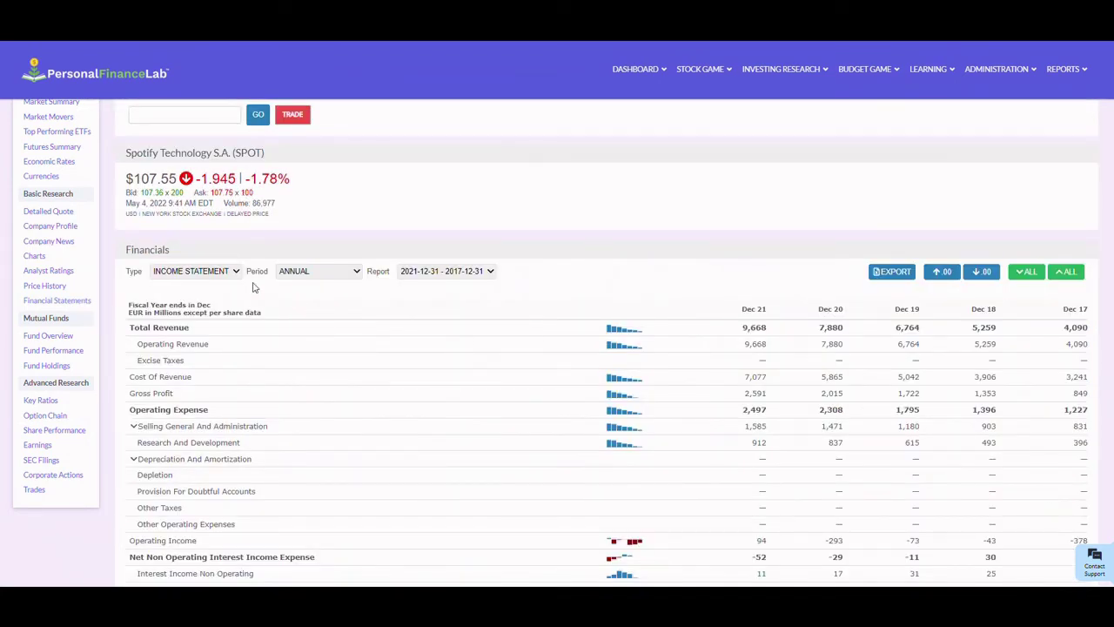
pyautogui.click(205, 272)
pyautogui.click(196, 271)
pyautogui.scroll(-3, 609, 349)
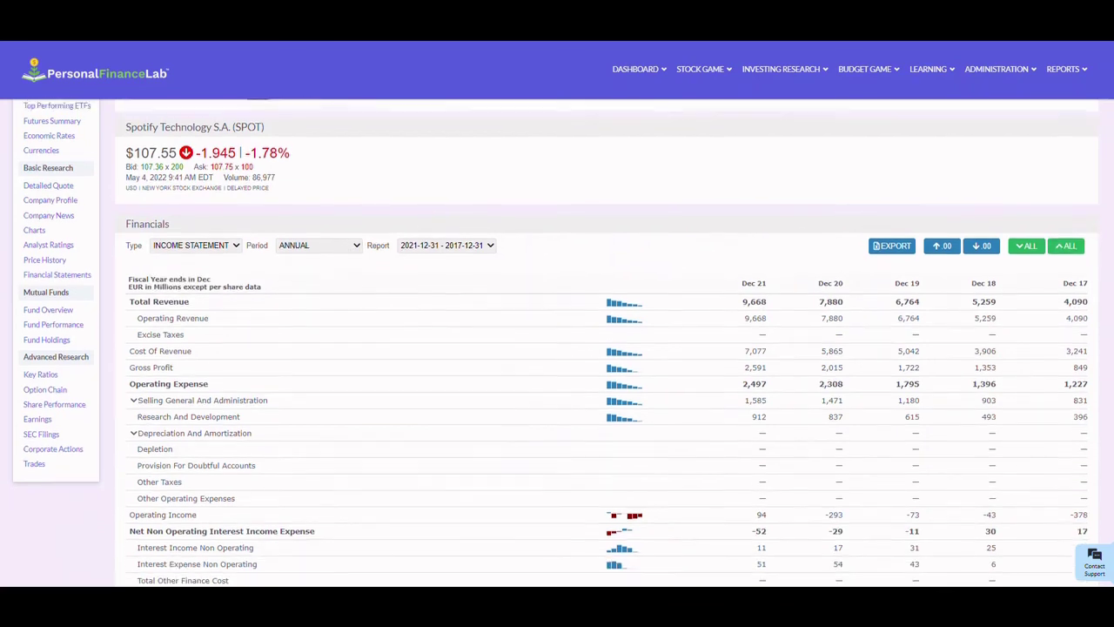
pyautogui.scroll(2, 894, 221)
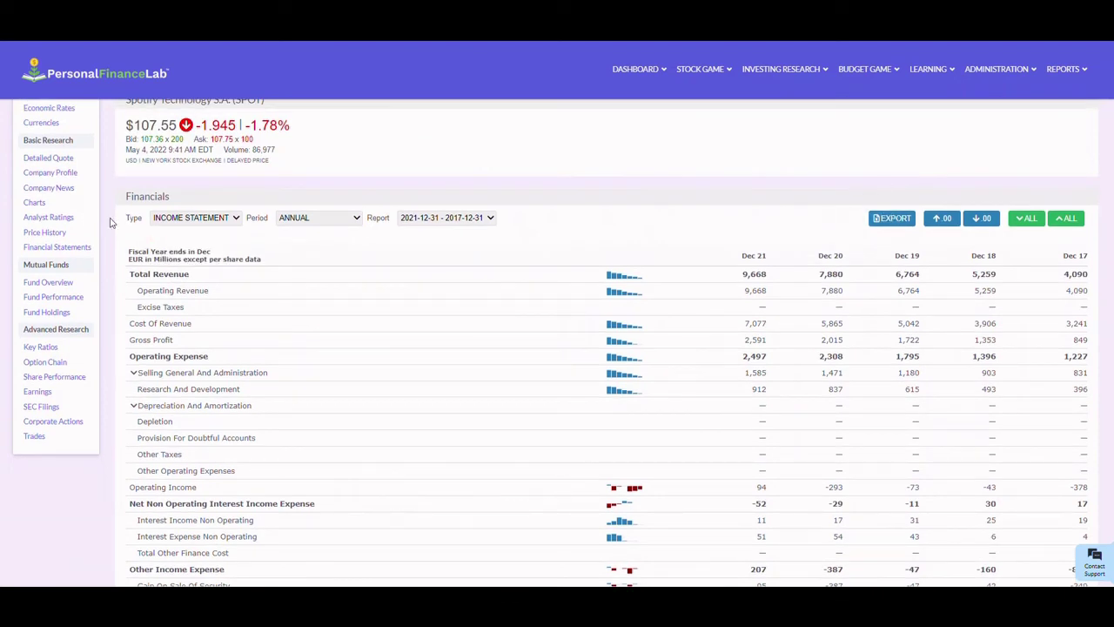
# - Review Spotify's price history chart and daily price table, and open its analyst ratings
pyautogui.click(50, 233)
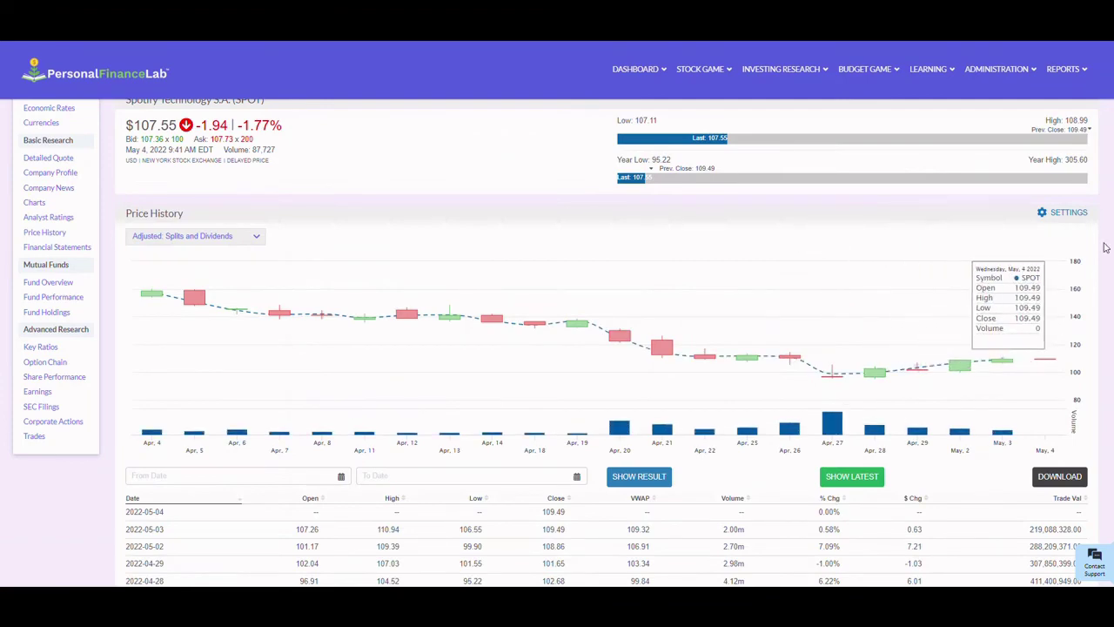
pyautogui.scroll(-2, 1106, 244)
pyautogui.scroll(-2, 557, 348)
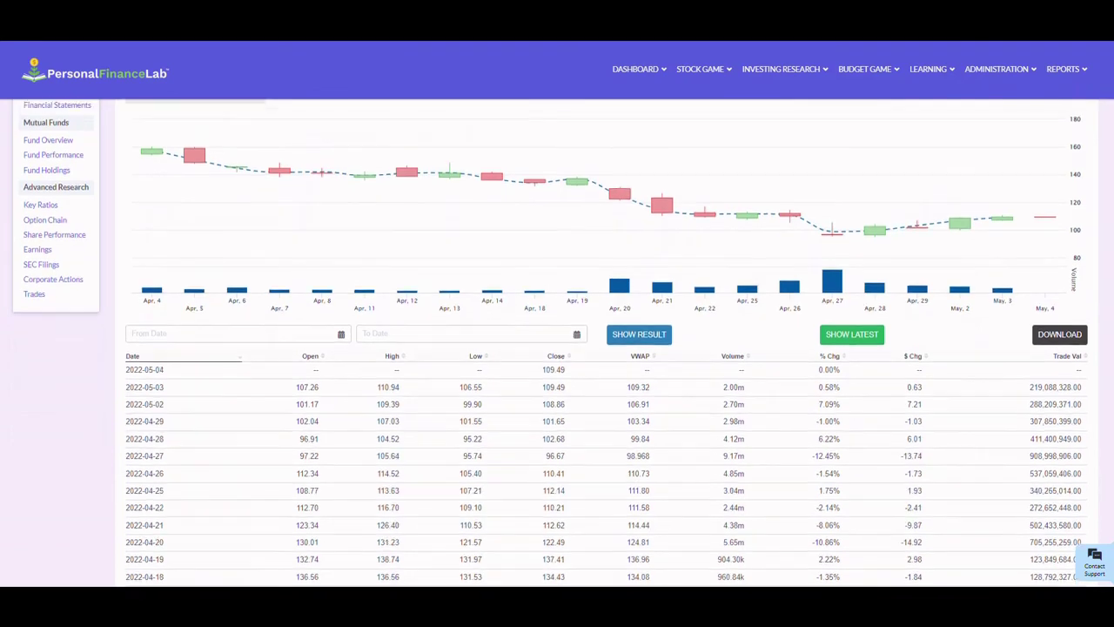
pyautogui.scroll(3, 217, 280)
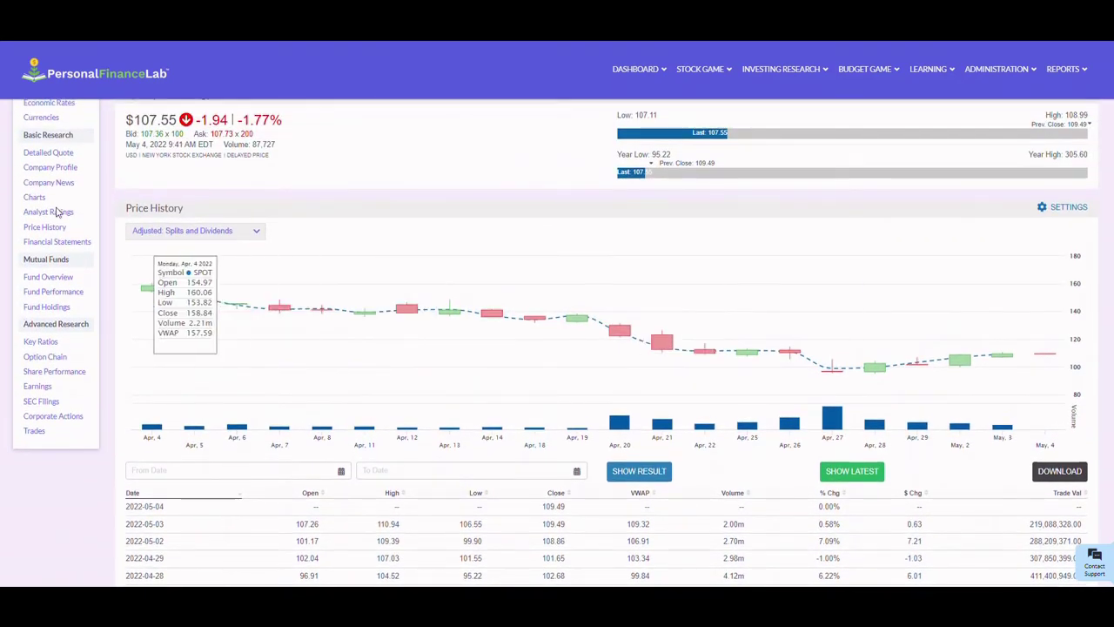
pyautogui.scroll(-1, 55, 214)
pyautogui.scroll(1, 55, 213)
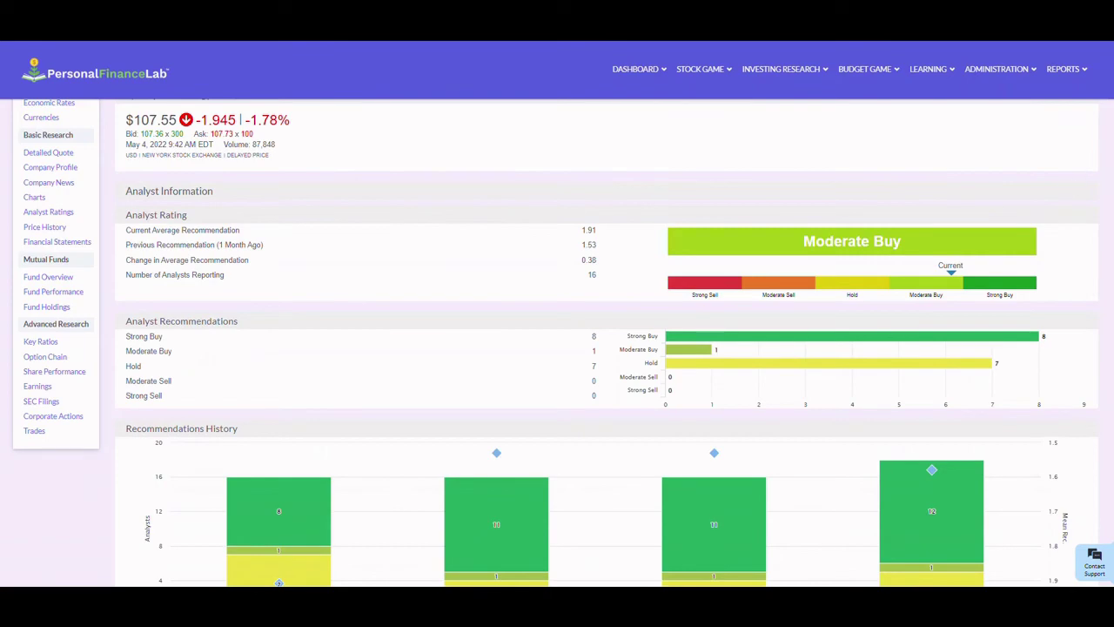
# - Look through Spotify's analyst recommendations and their history over the past months
pyautogui.scroll(-5, 557, 342)
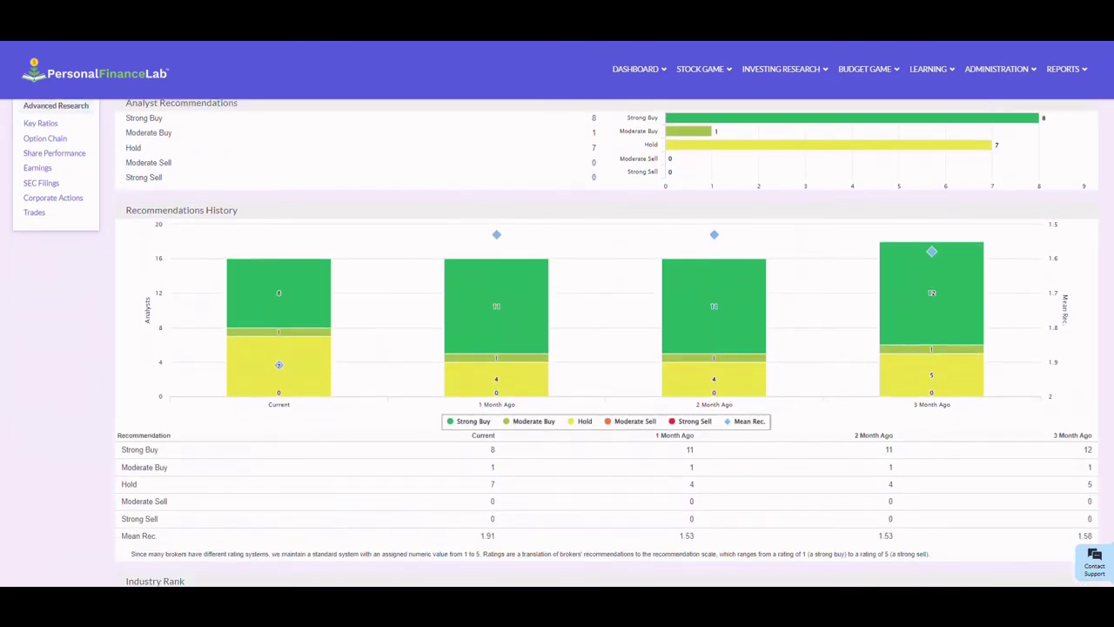
pyautogui.scroll(7, 558, 342)
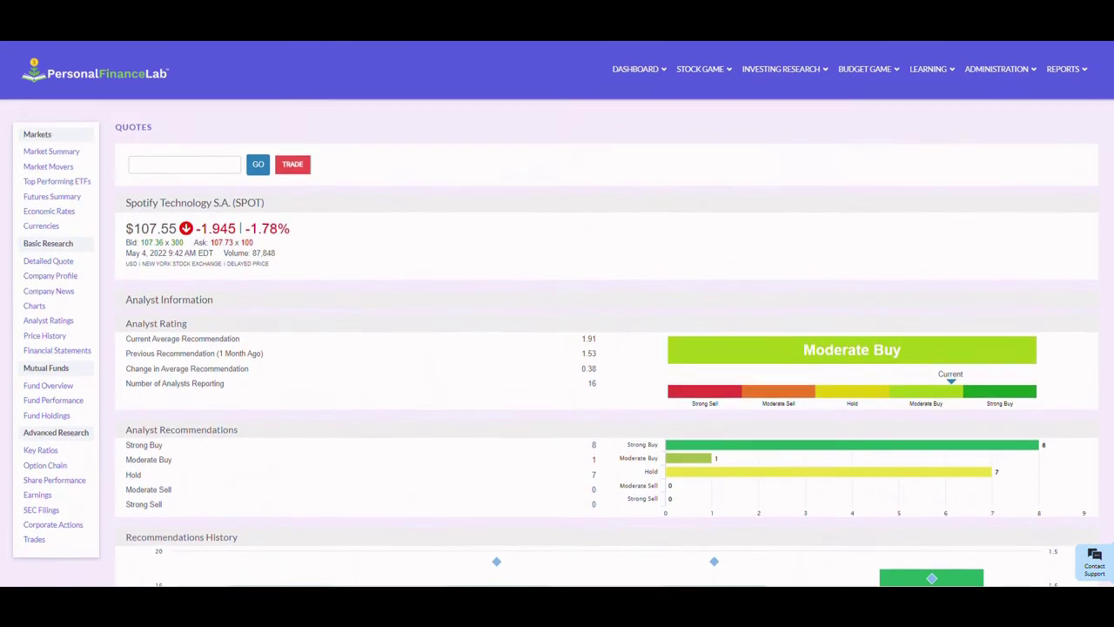
pyautogui.scroll(3, 503, 391)
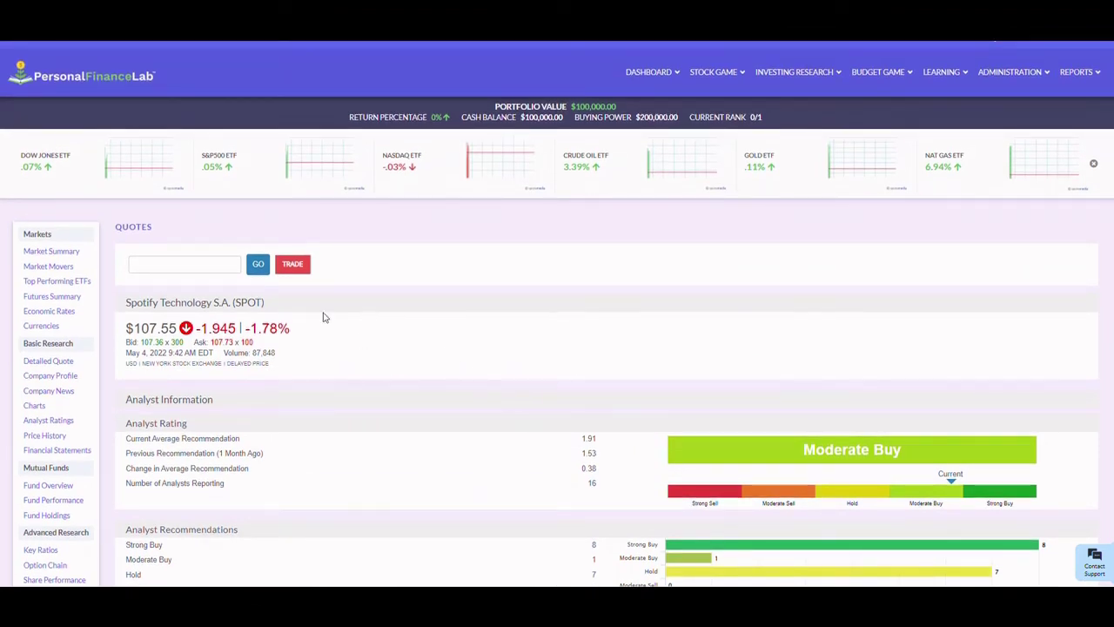
# - Open the stock trading form for SPOT from its quote and look over the company profile
pyautogui.click(299, 269)
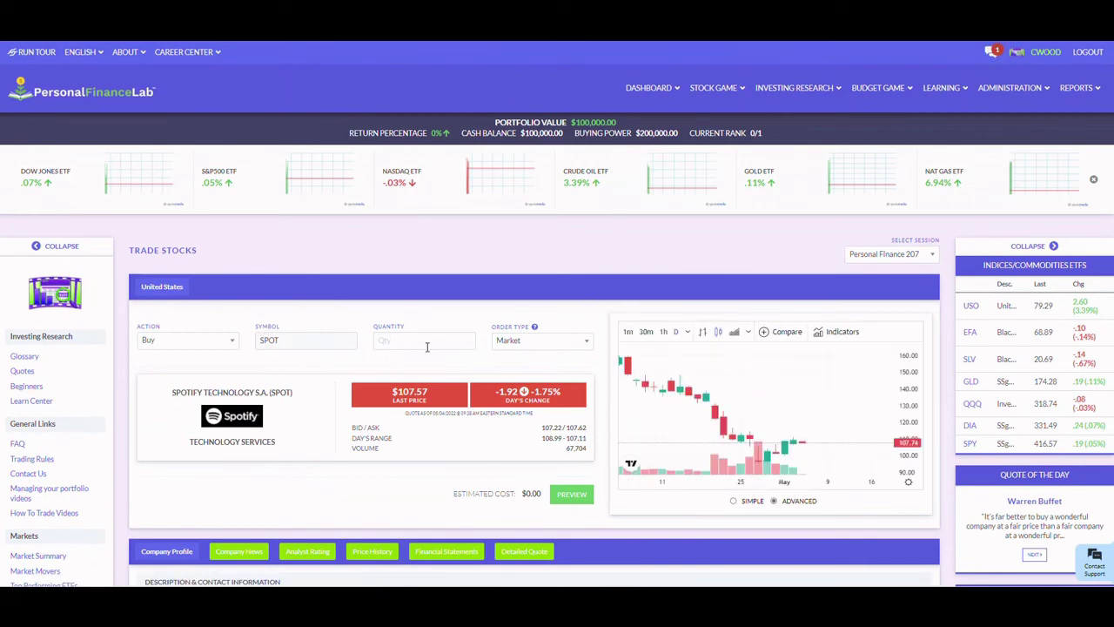
pyautogui.scroll(-3, 270, 340)
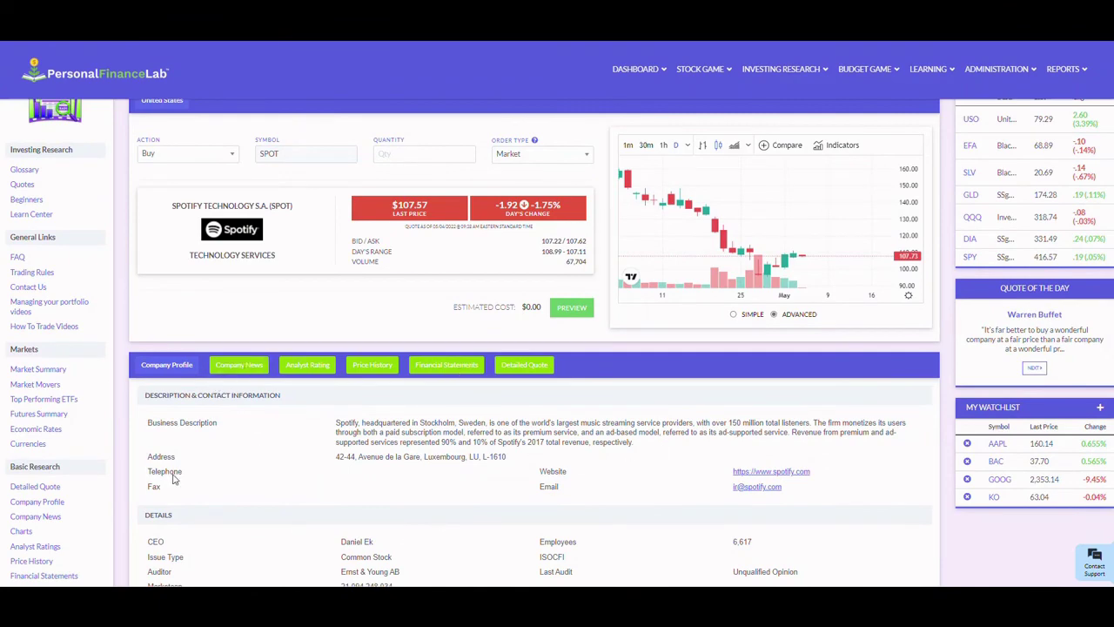
pyautogui.scroll(3, 662, 383)
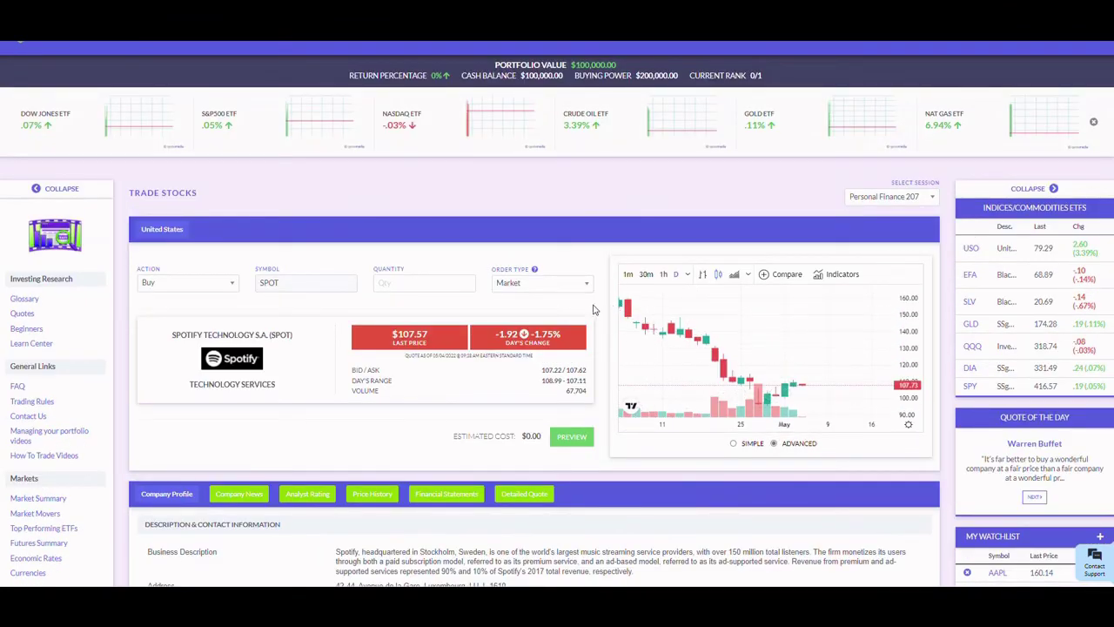
# - Try the Limit Order type on the SPOT order, look over the other order types, and return it to Market
pyautogui.click(542, 288)
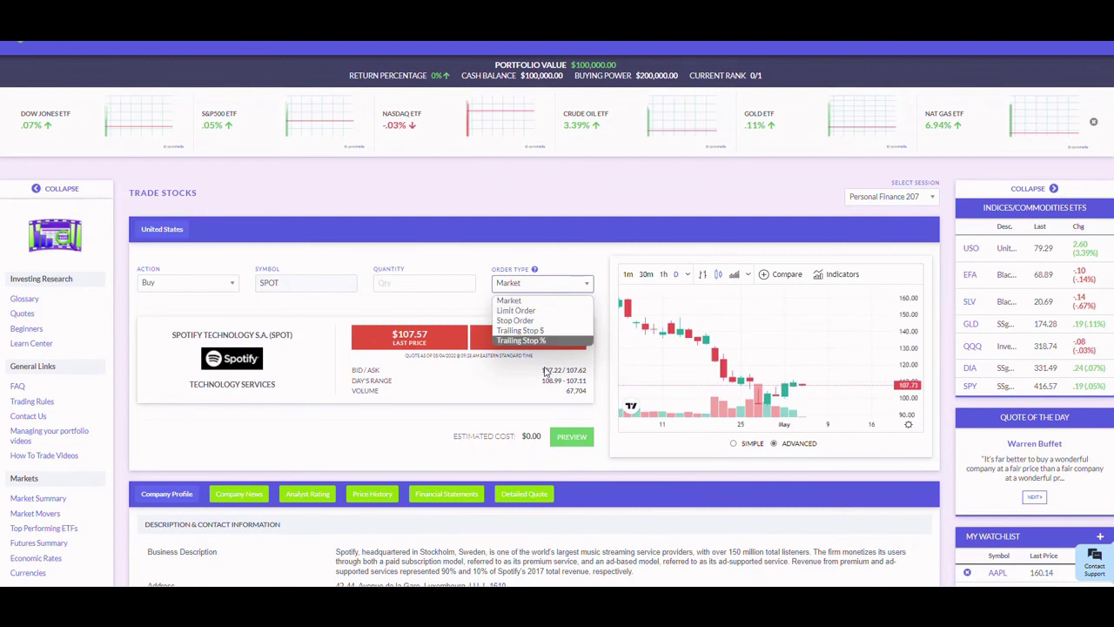
pyautogui.click(516, 310)
pyautogui.click(560, 276)
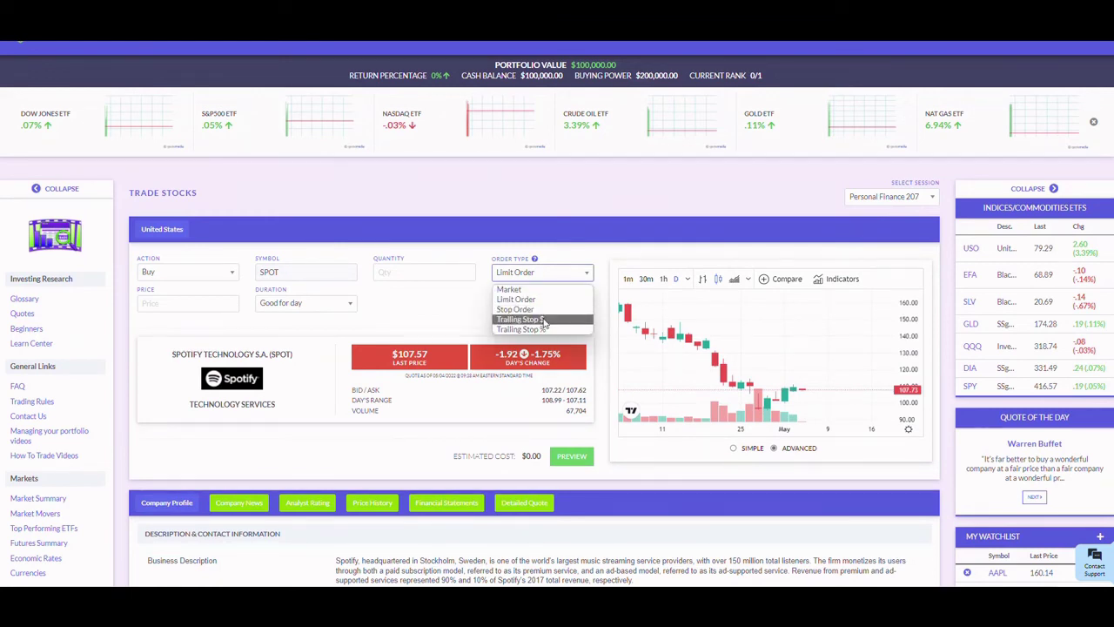
pyautogui.click(521, 289)
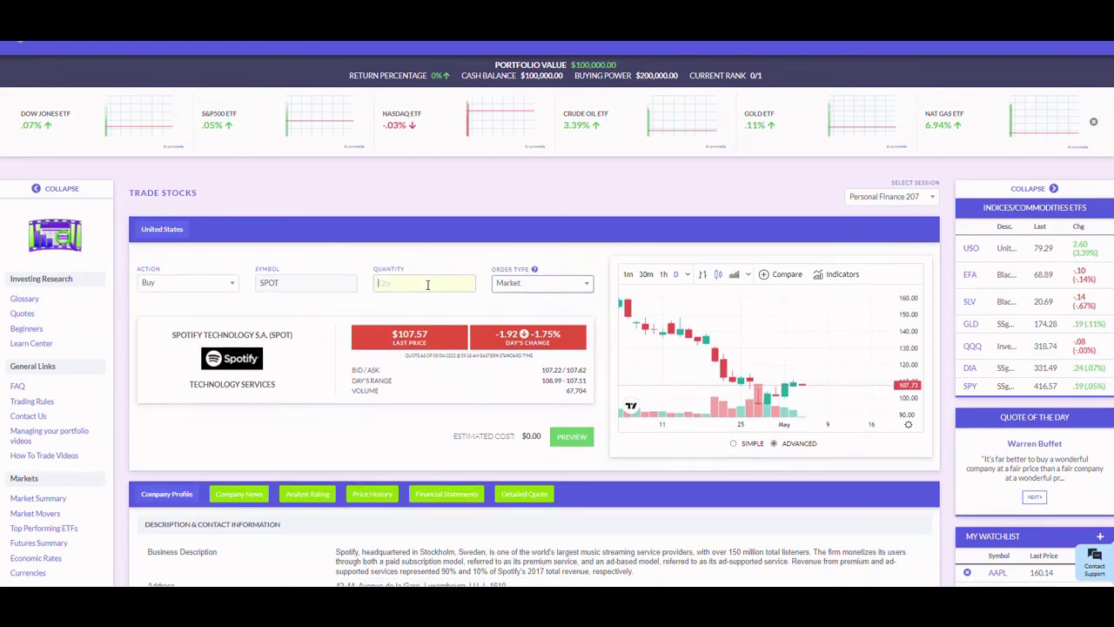
# - Place a market order to buy 5 shares of SPOT, previewing it and confirming without a trade note
pyautogui.click(427, 284)
pyautogui.write('5')
pyautogui.click(493, 258)
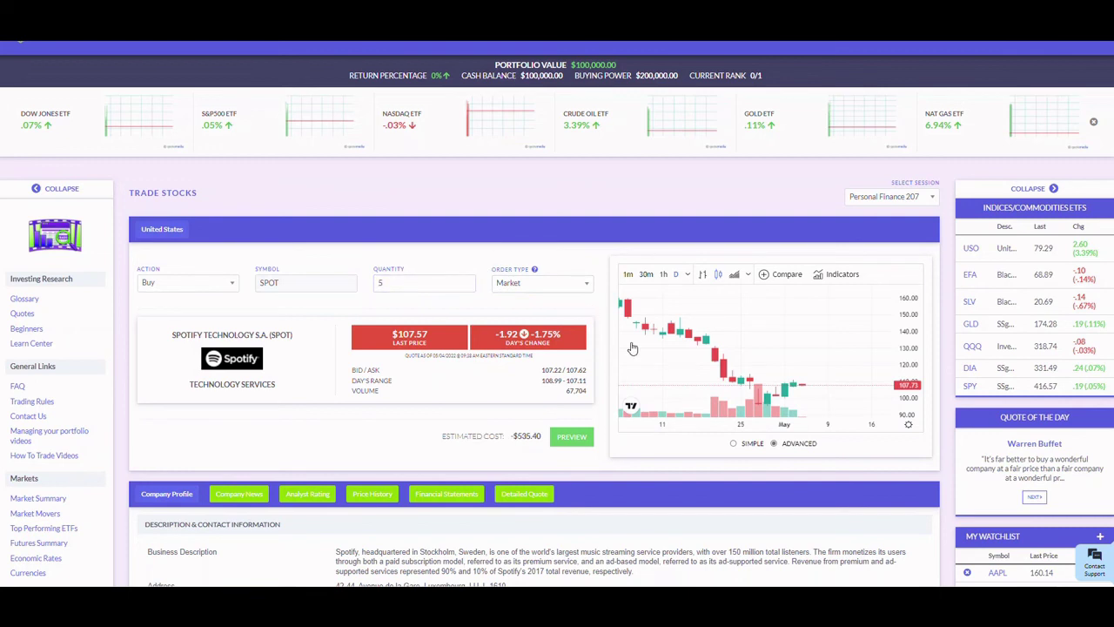
pyautogui.click(572, 437)
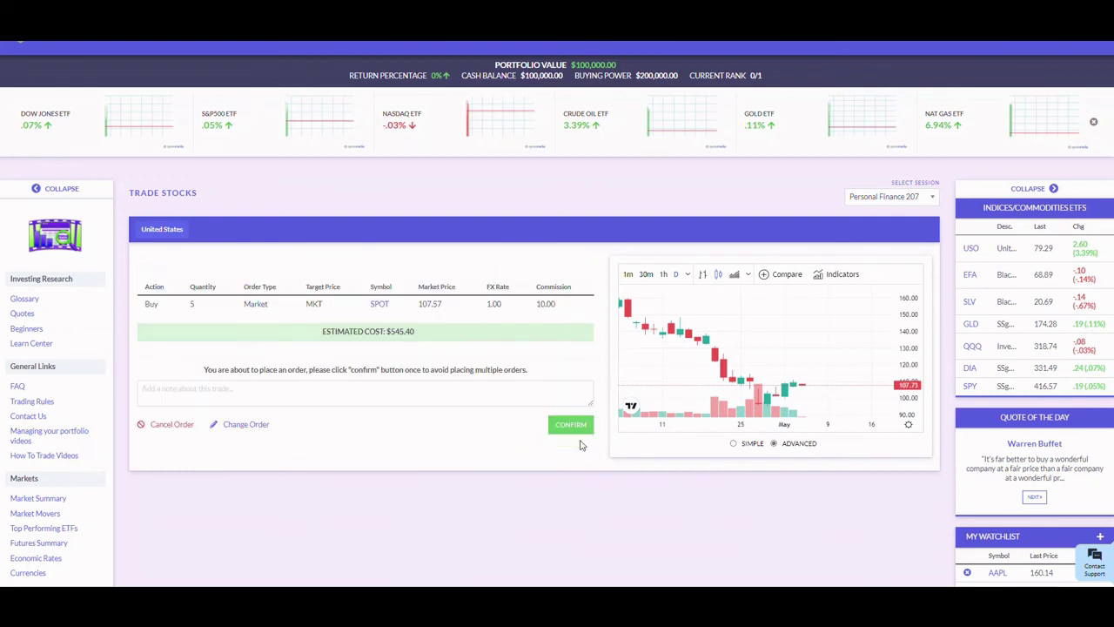
pyautogui.click(352, 395)
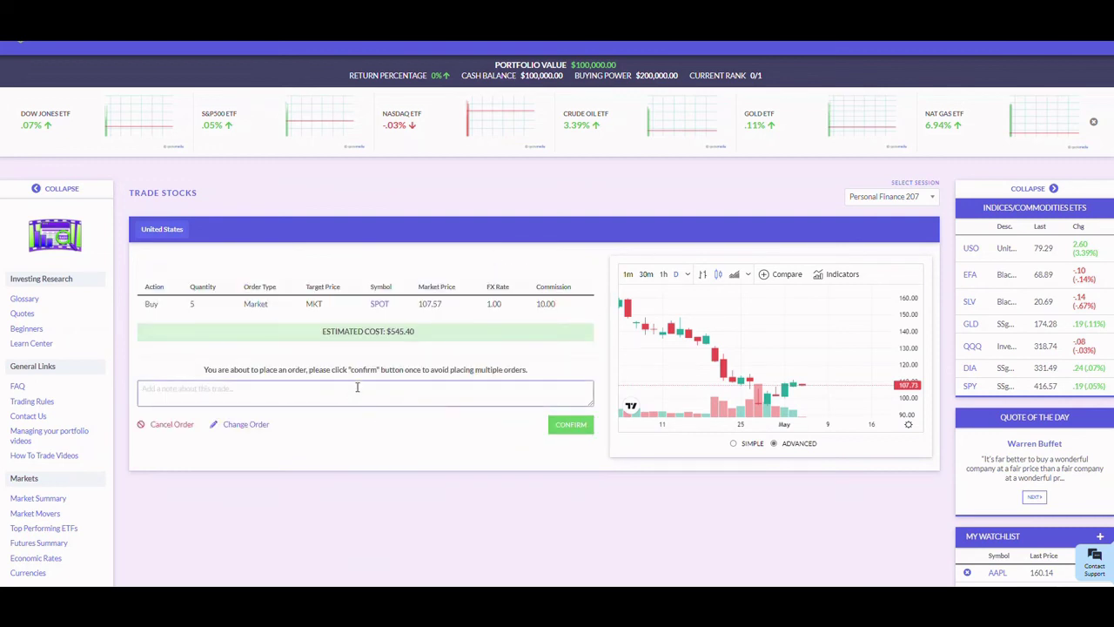
pyautogui.click(584, 435)
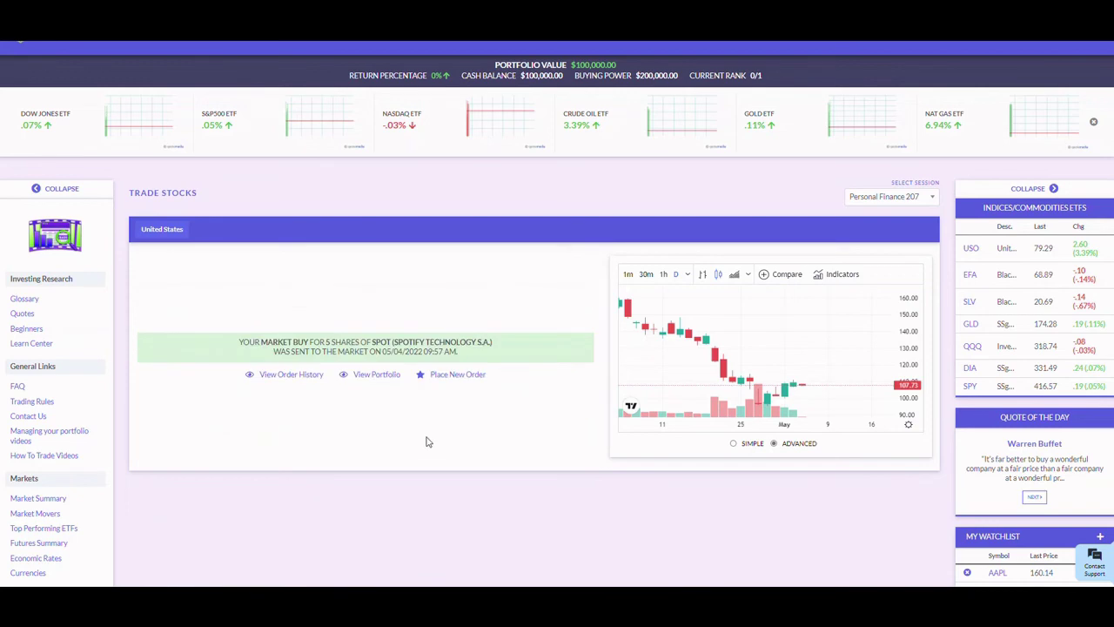
# - Review the SPOT holding in the portfolio, including its expanded details, its one-day, 30-day and year charts, and the available position types
pyautogui.click(380, 383)
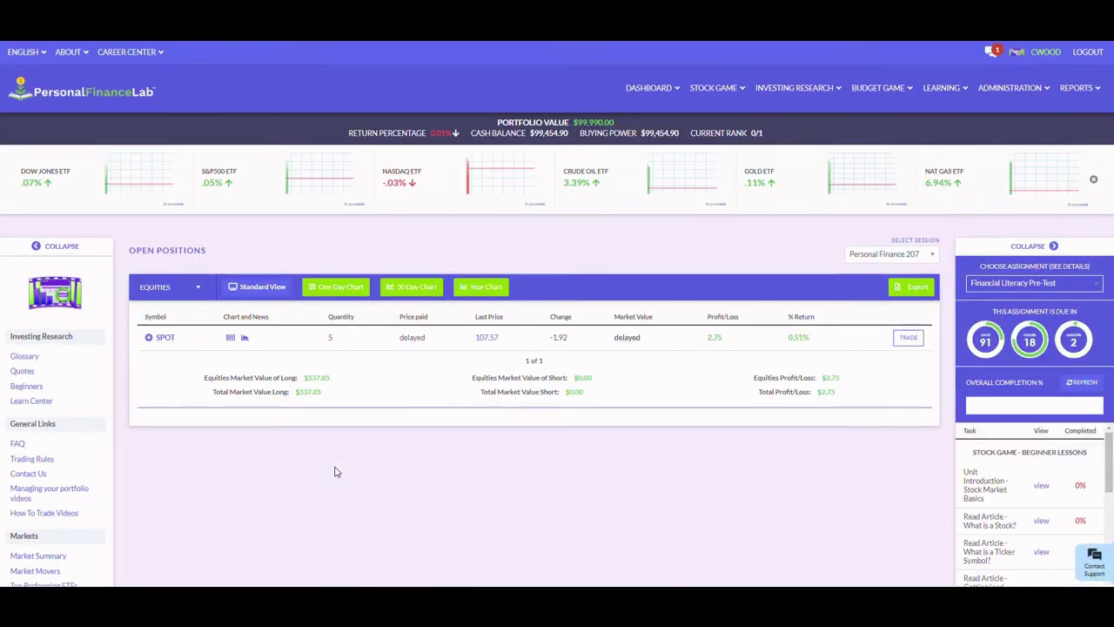
pyautogui.click(148, 339)
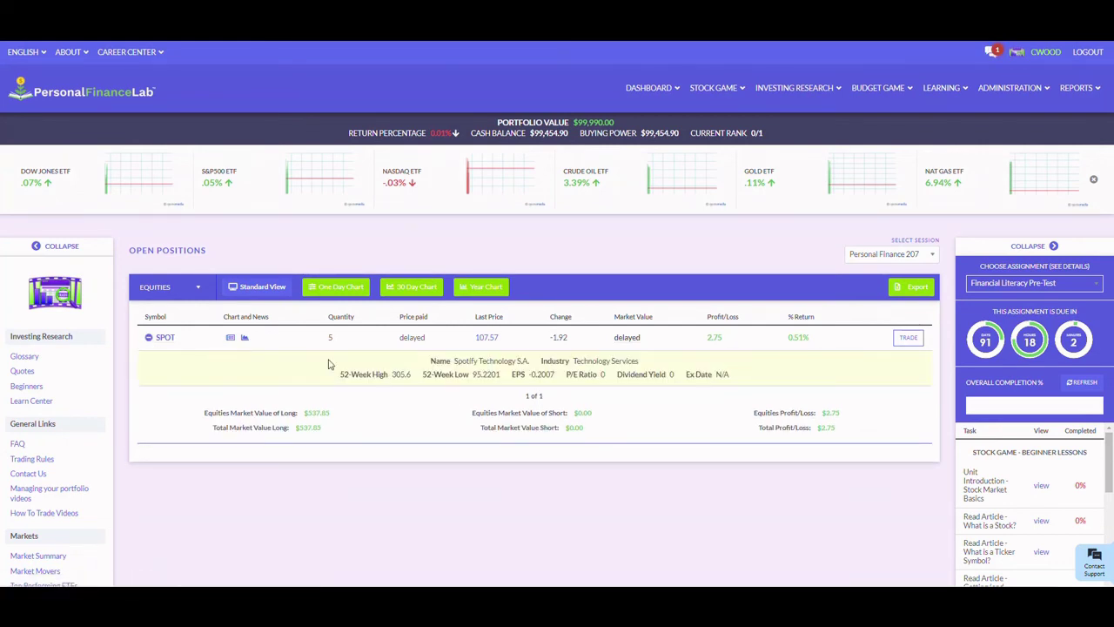
pyautogui.click(348, 293)
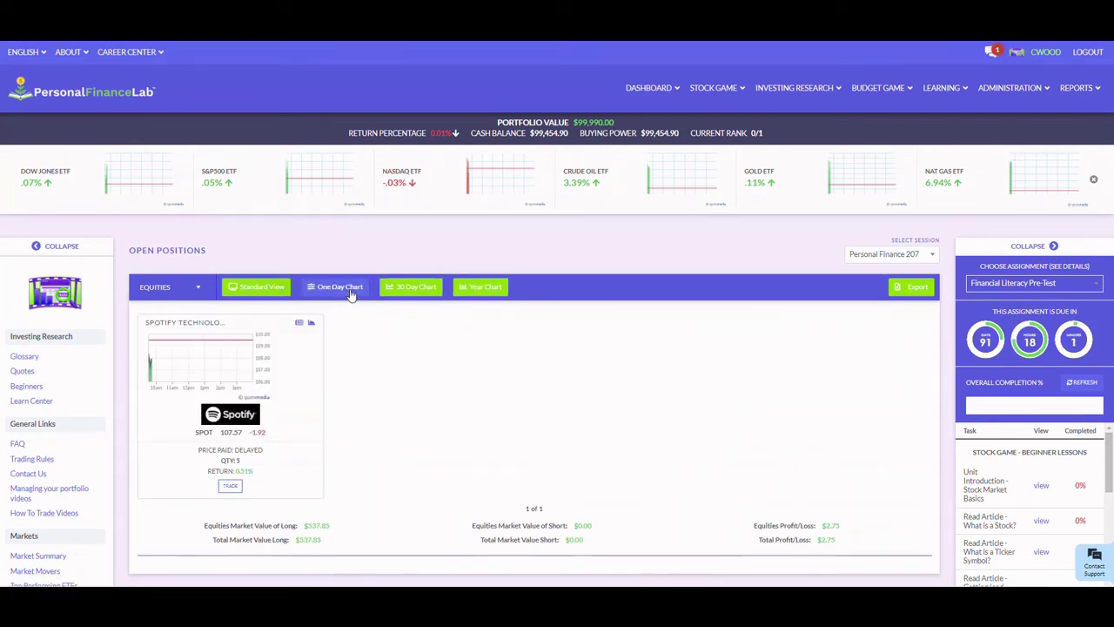
pyautogui.click(404, 294)
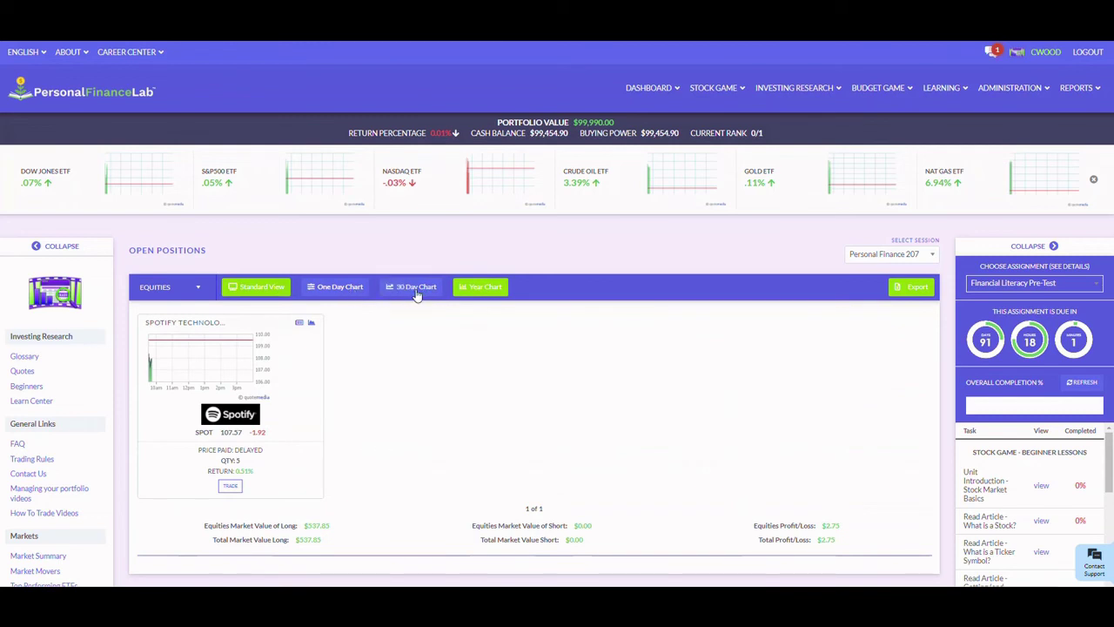
pyautogui.click(494, 292)
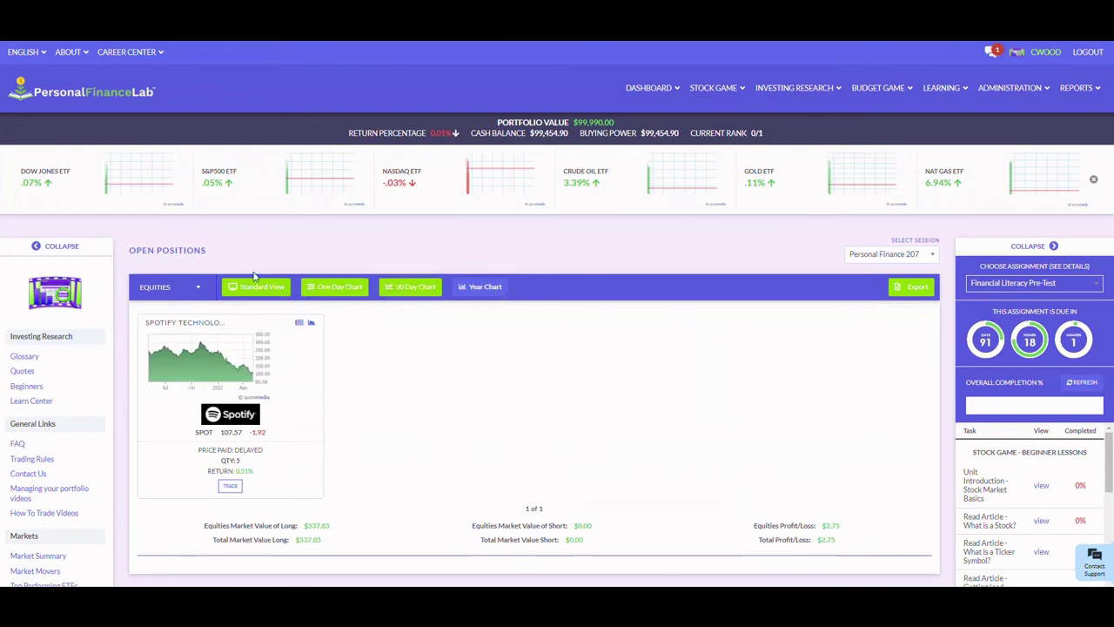
pyautogui.click(190, 289)
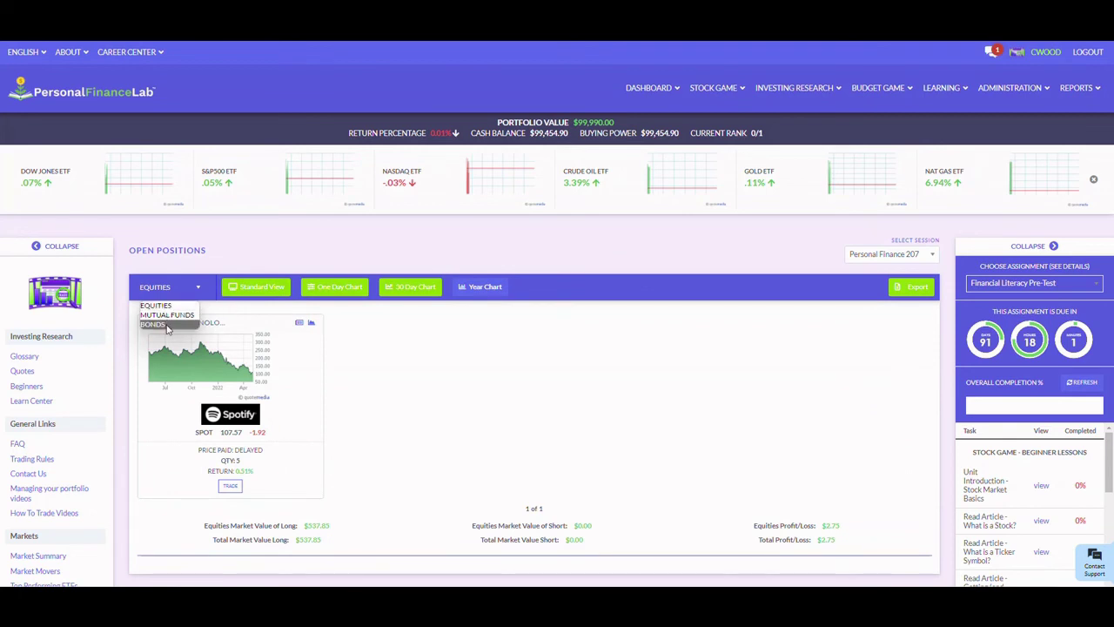
pyautogui.click(575, 252)
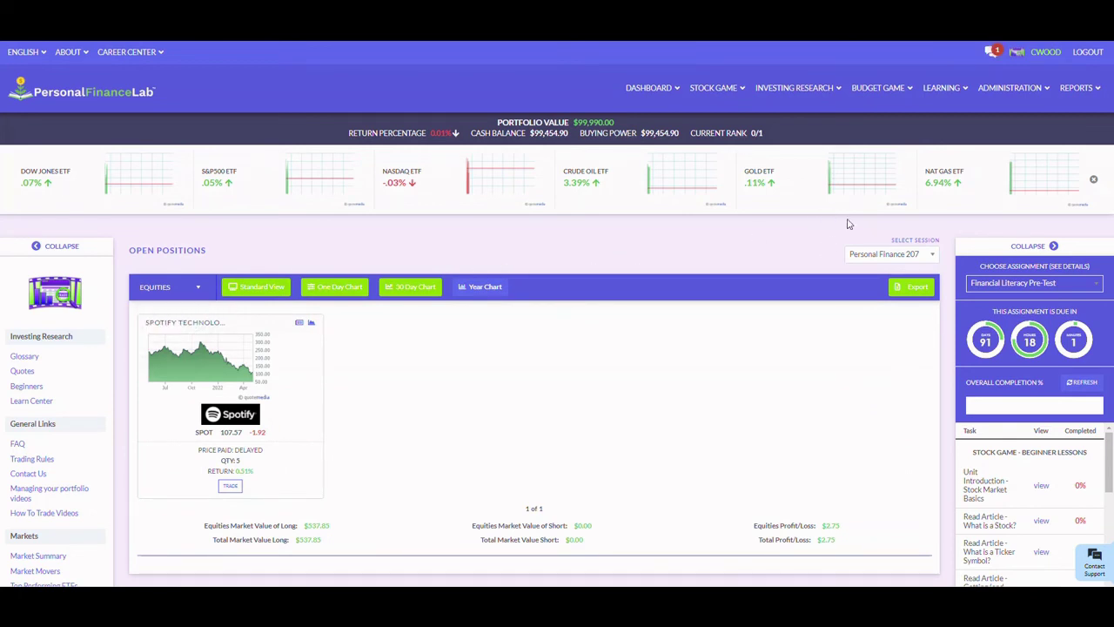
# - Open the active assignments and look through the stock game lessons, assessment and budget game tasks
pyautogui.moveTo(940, 100)
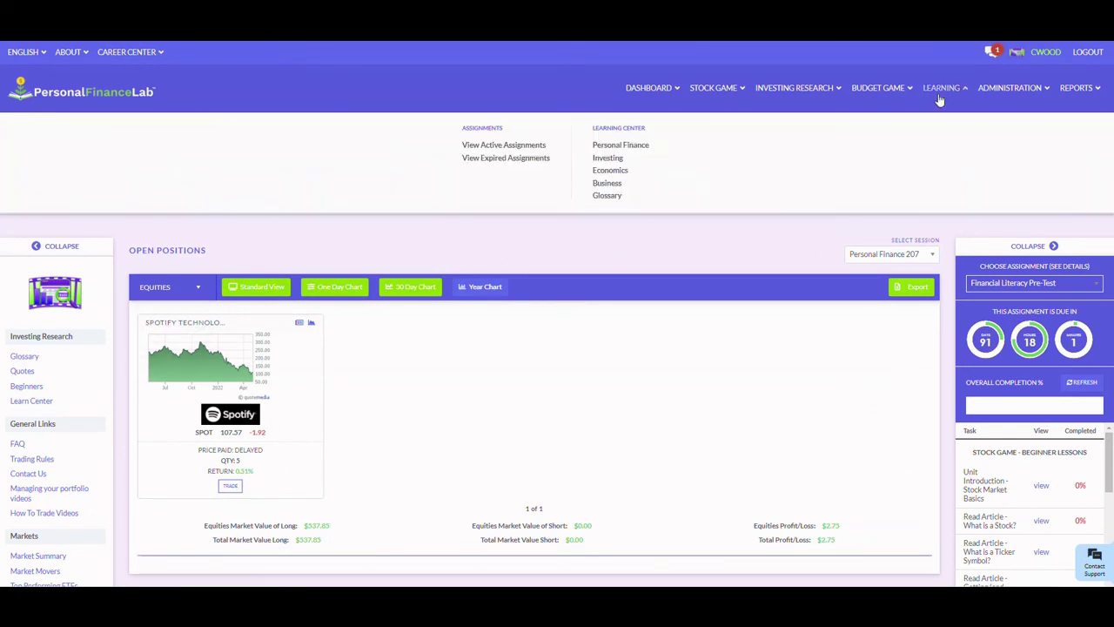
pyautogui.click(522, 148)
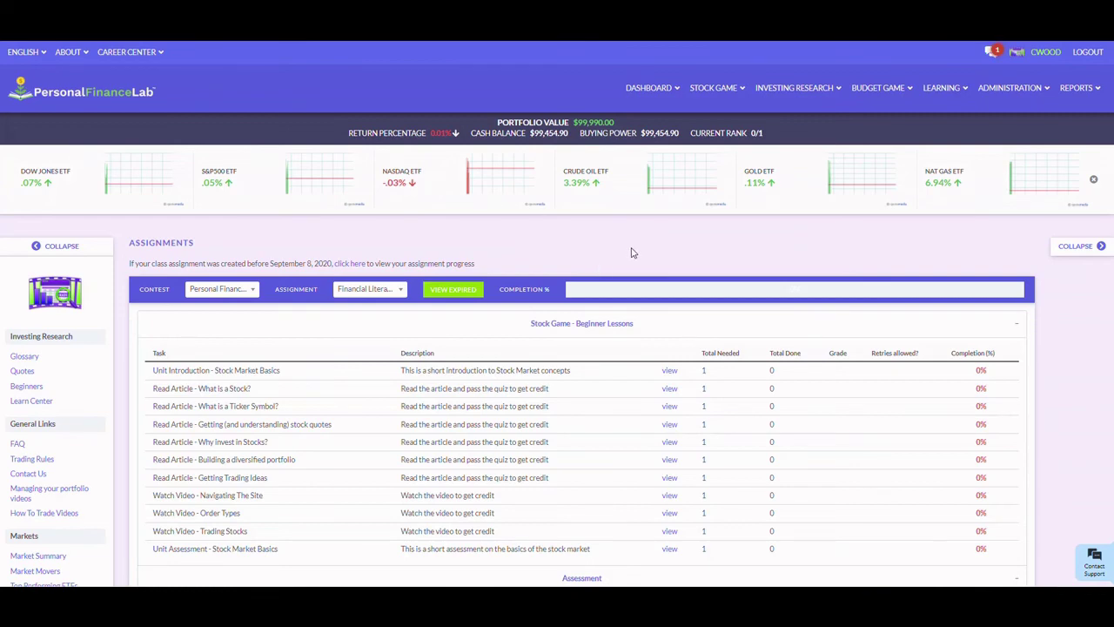
pyautogui.scroll(-2, 634, 270)
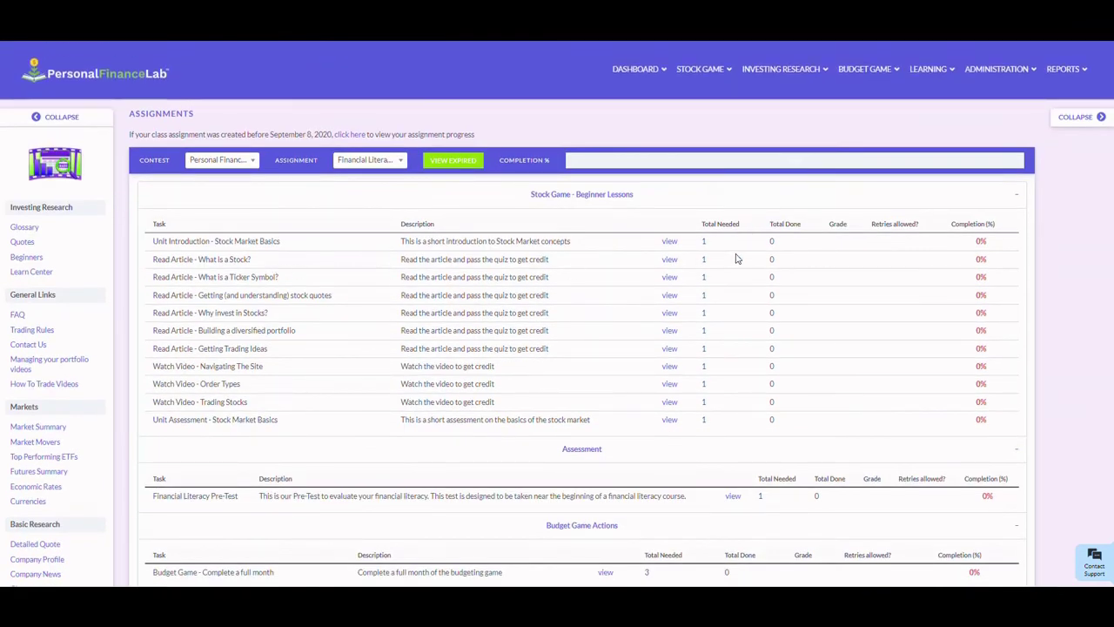
pyautogui.scroll(-1, 493, 366)
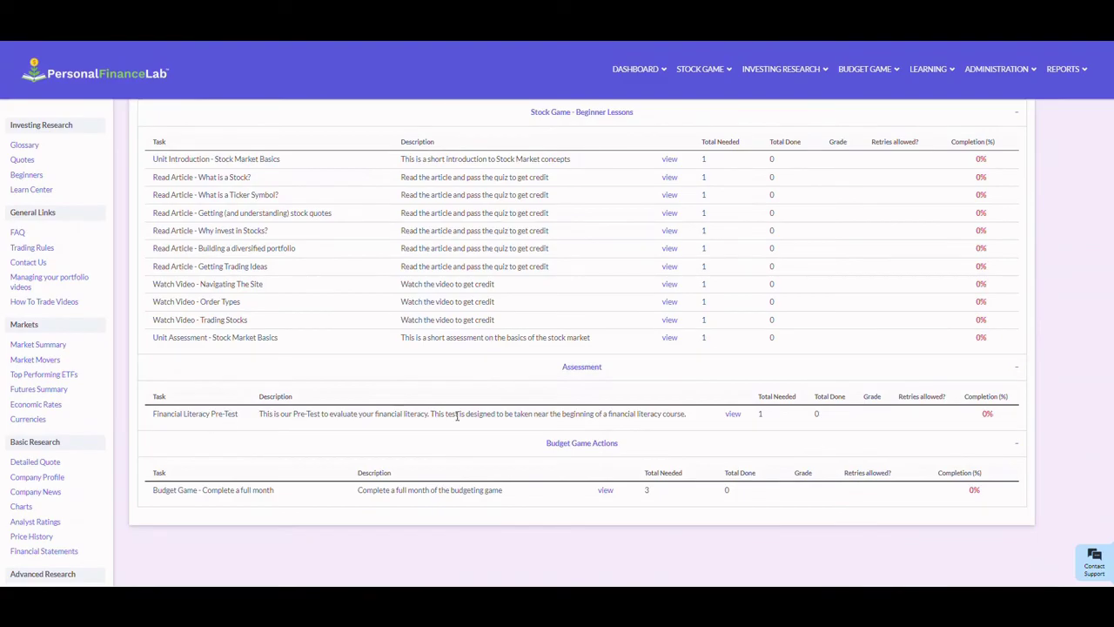